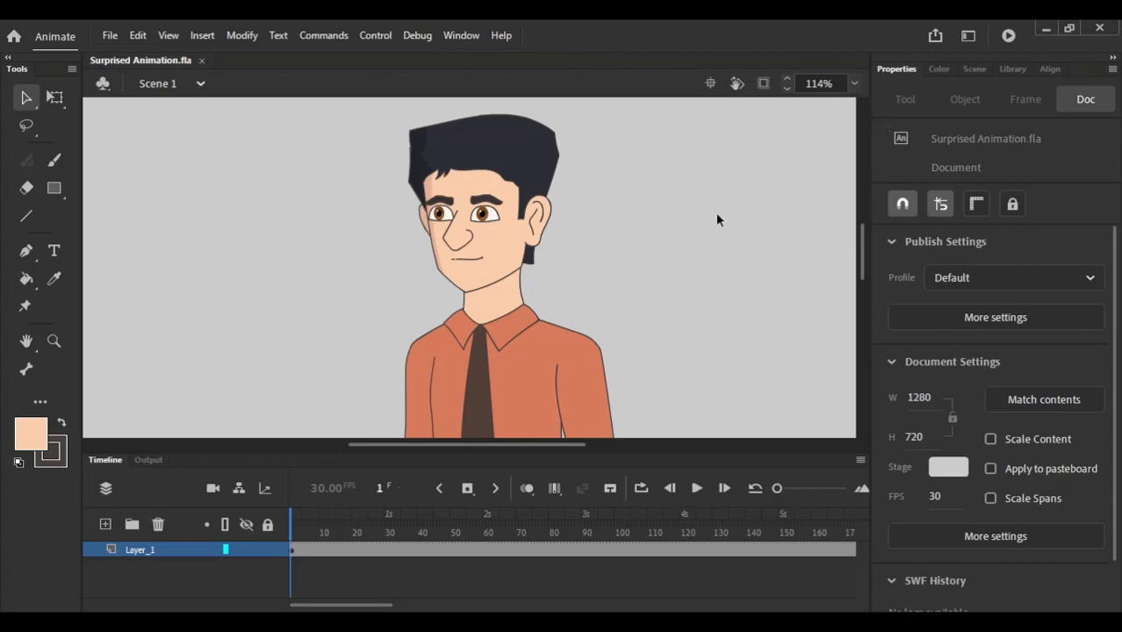
Step: Fit the stage in the window, open the character symbol and examine its body-part layers
left_click(853, 84)
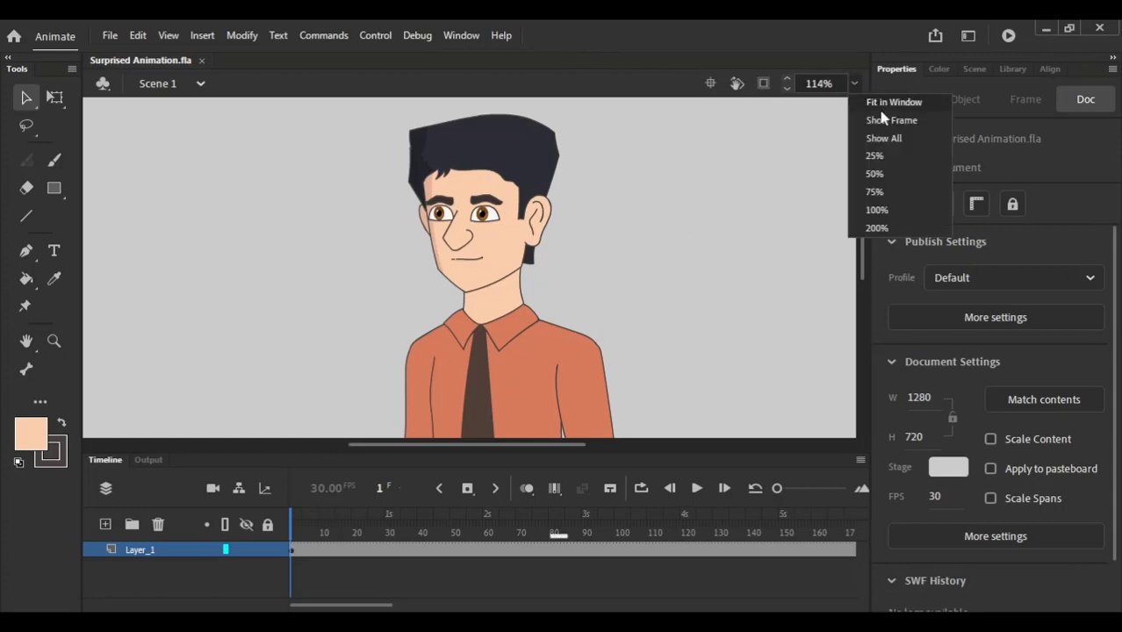
left_click(878, 104)
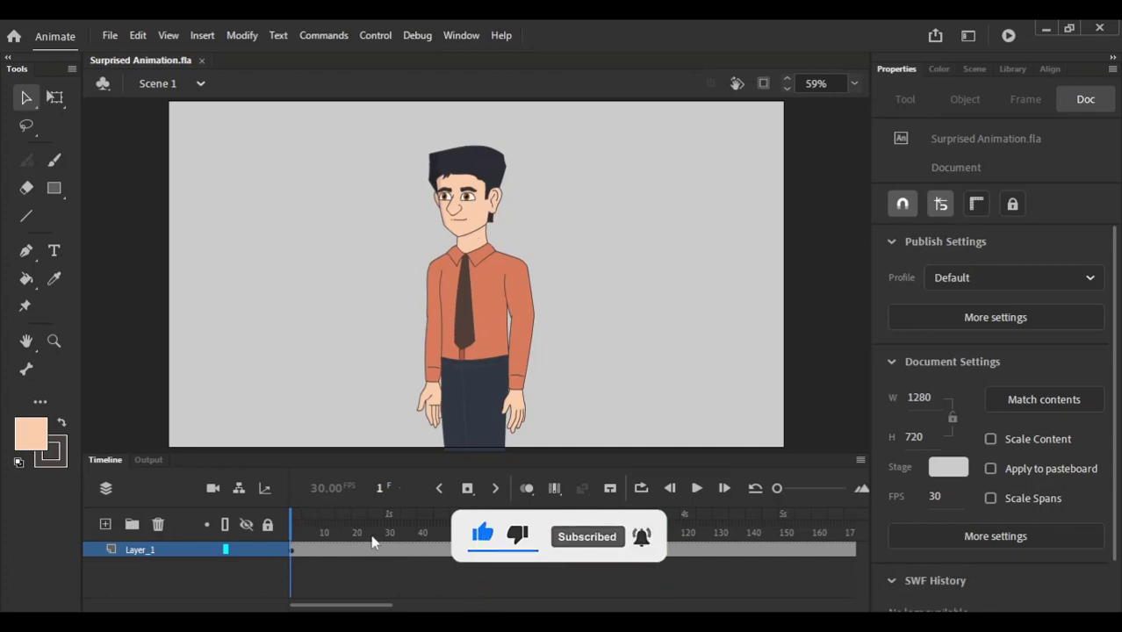
double_click(468, 231)
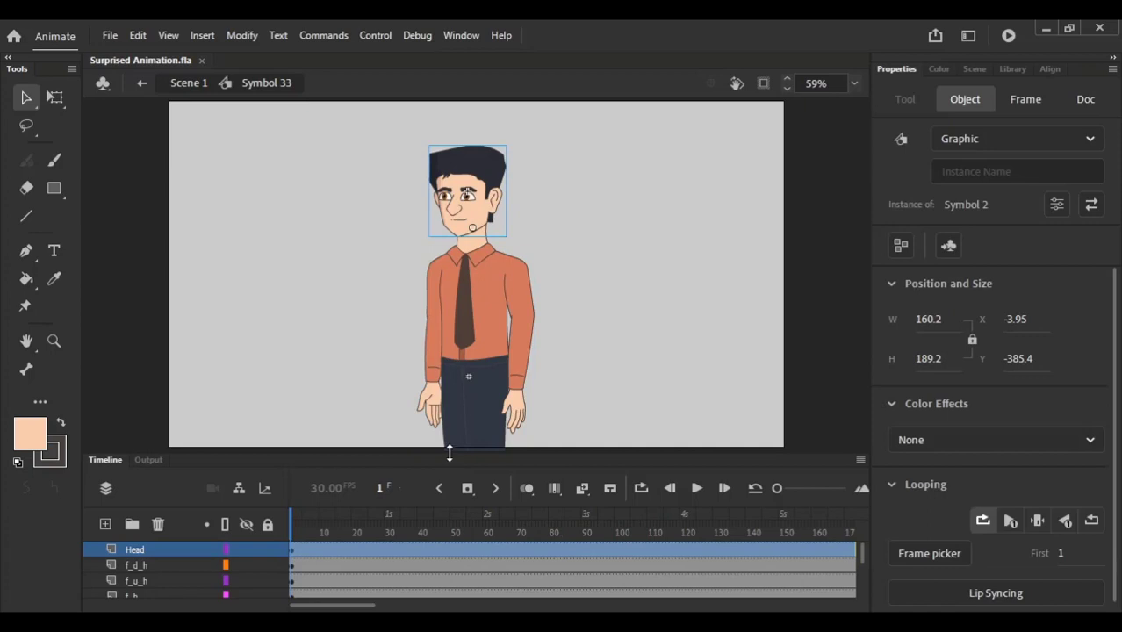
left_click_drag(449, 451, 446, 260)
left_click(153, 401)
left_click(180, 434)
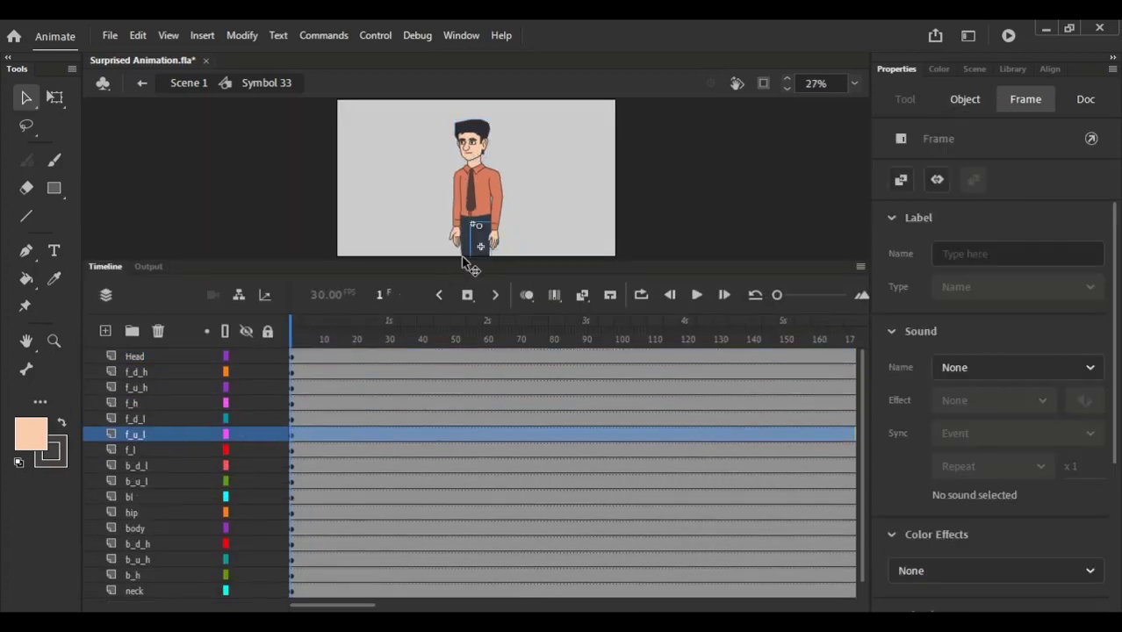
left_click_drag(462, 262, 454, 445)
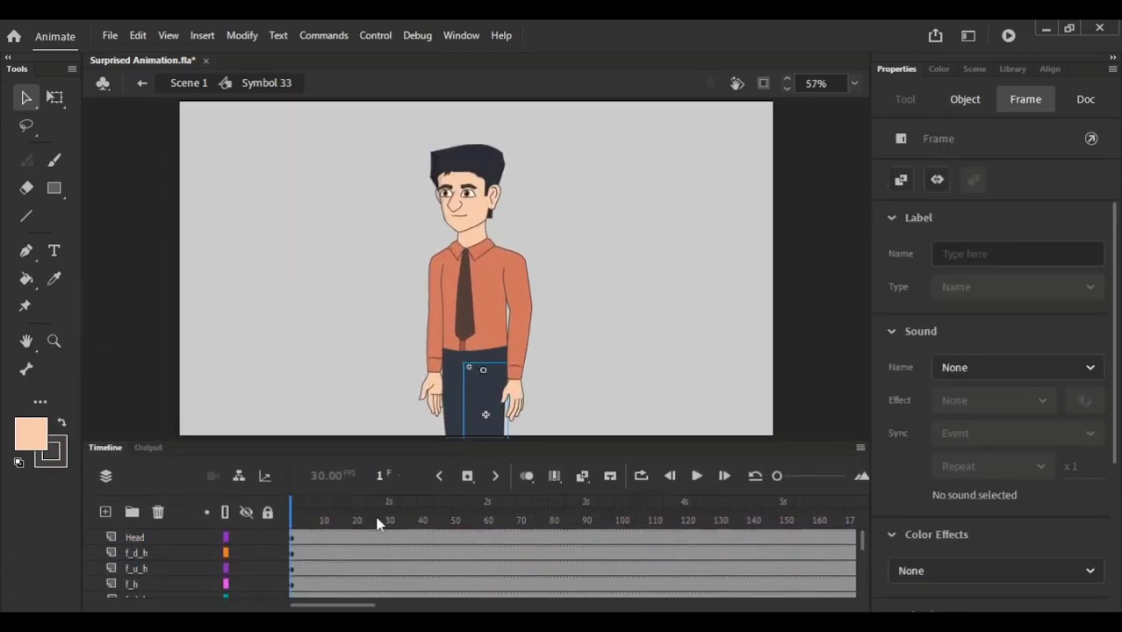
mouse_move(376, 520)
left_mouse_down()
mouse_move(453, 521)
mouse_move(379, 520)
left_mouse_up()
Step: Open the head symbol at frame 28 and inspect the mouth symbol's frames inside it
left_click(497, 218)
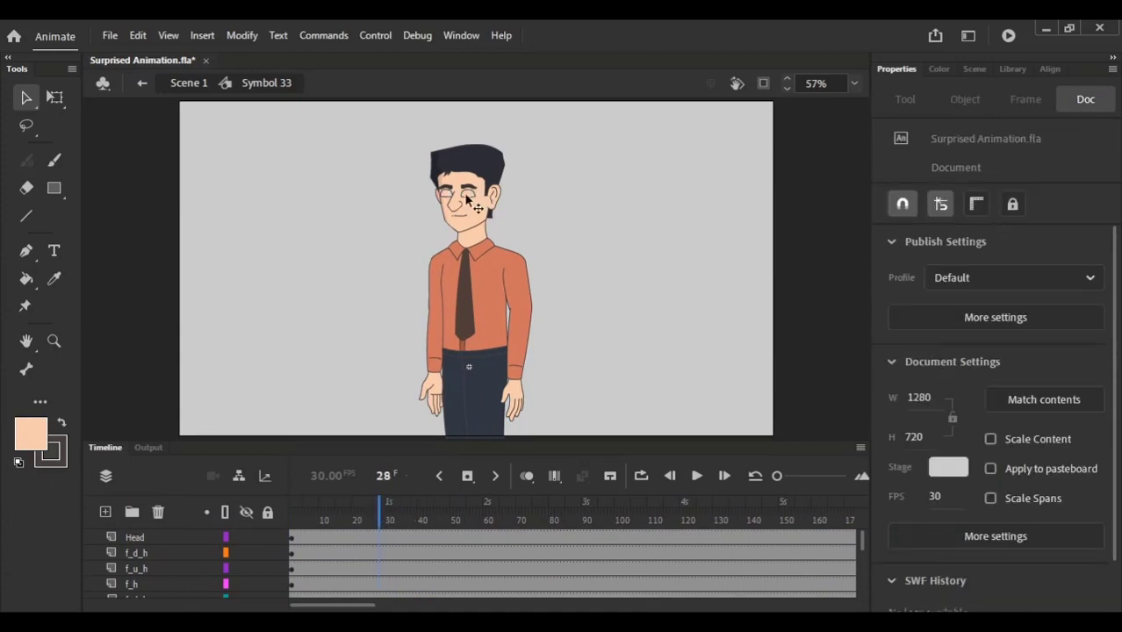
scroll(467, 207, "up", 4)
double_click(471, 192)
double_click(453, 232)
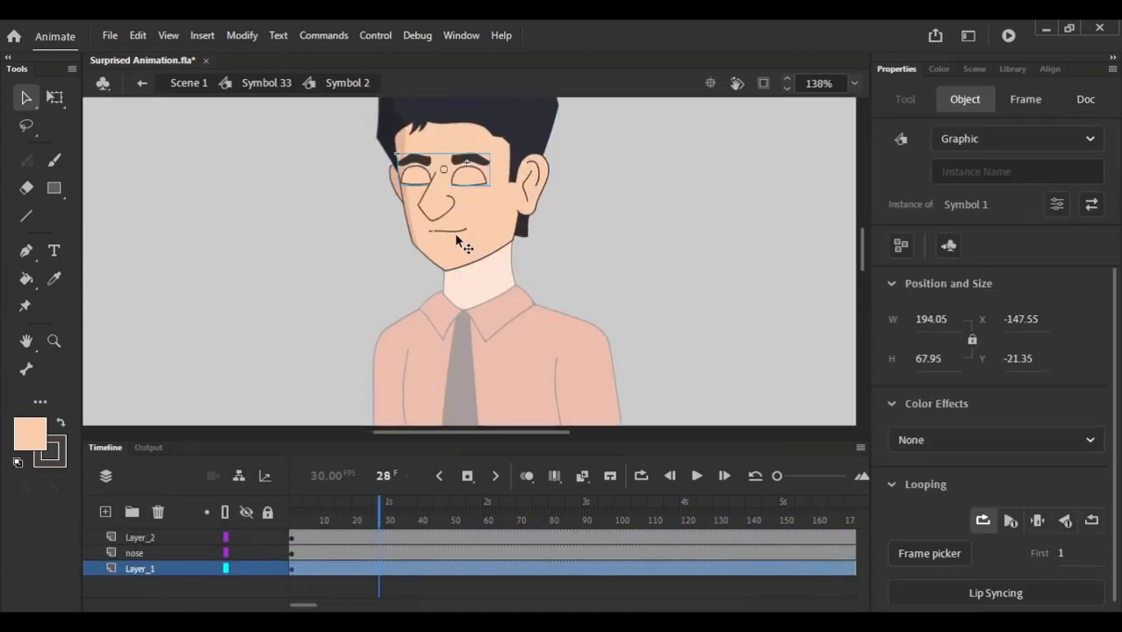
left_click(450, 230)
left_click(281, 83)
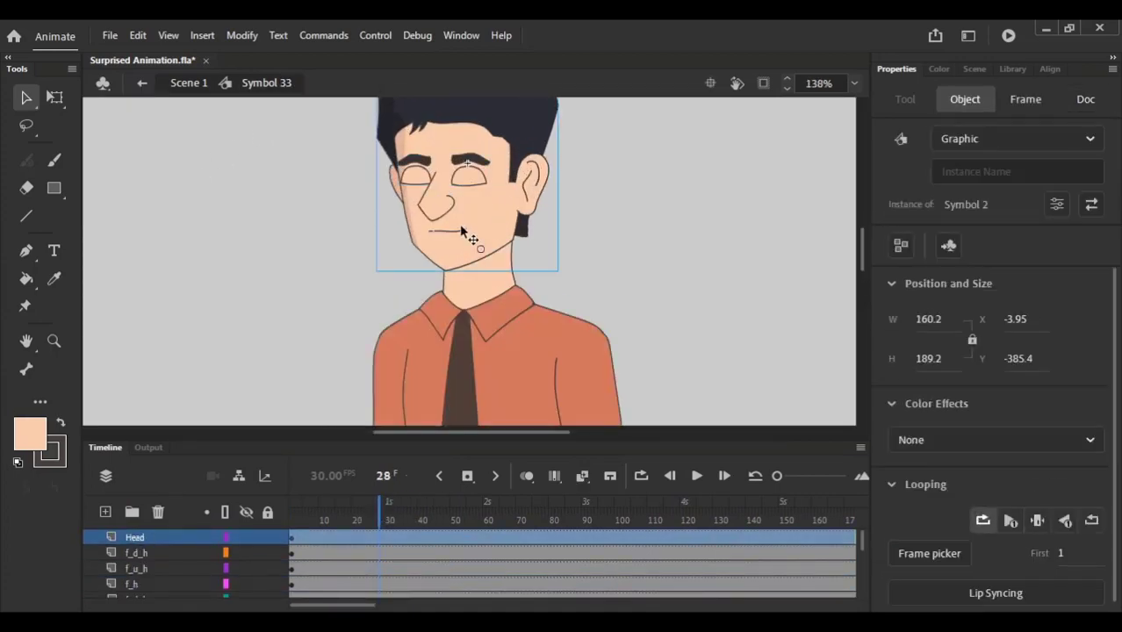
double_click(451, 232)
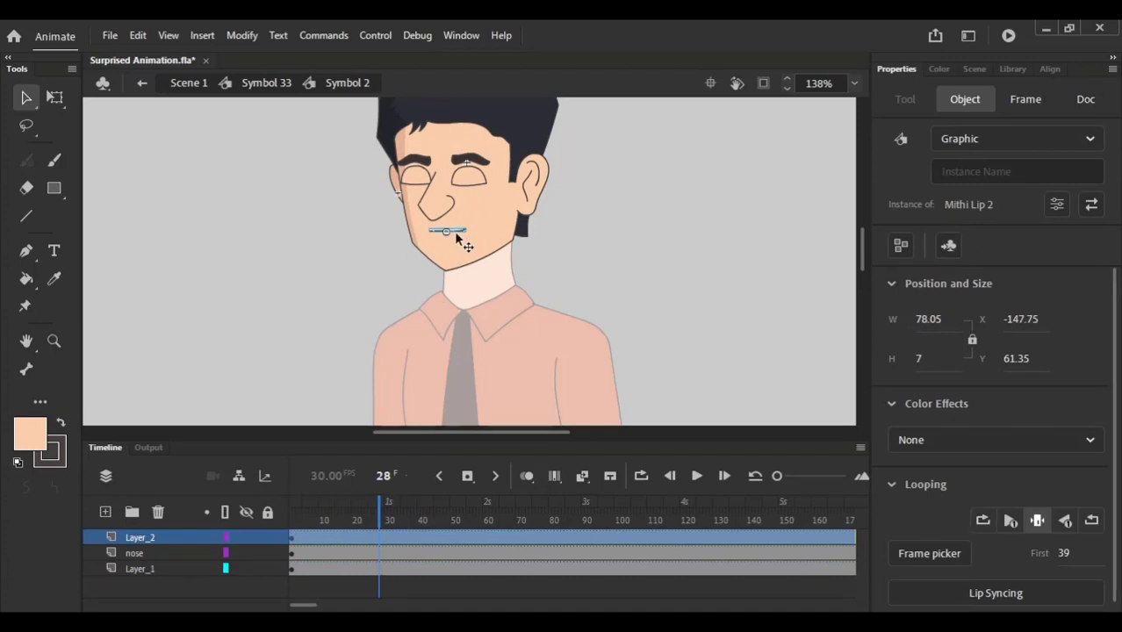
double_click(454, 231)
left_click(326, 518)
left_click(346, 88)
Step: Examine the blink animation in the eyes symbol and the brow shapes in its nested eyebrow symbol
left_click(474, 188)
double_click(473, 187)
left_click_drag(366, 523, 555, 519)
left_click(474, 160)
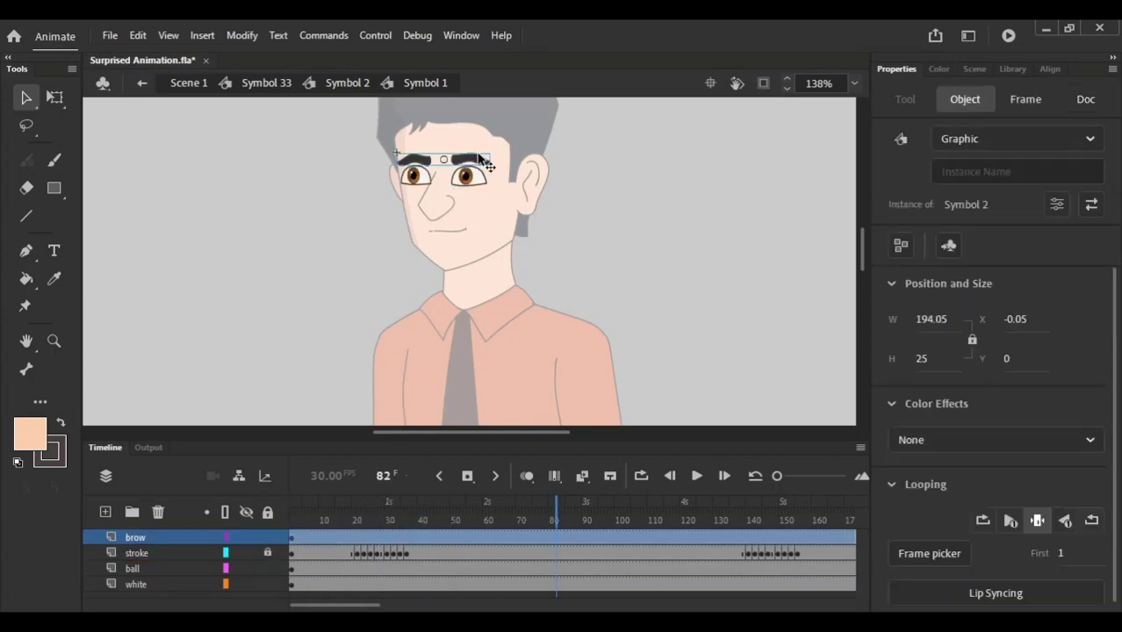
double_click(430, 162)
scroll(439, 148, "up", 5)
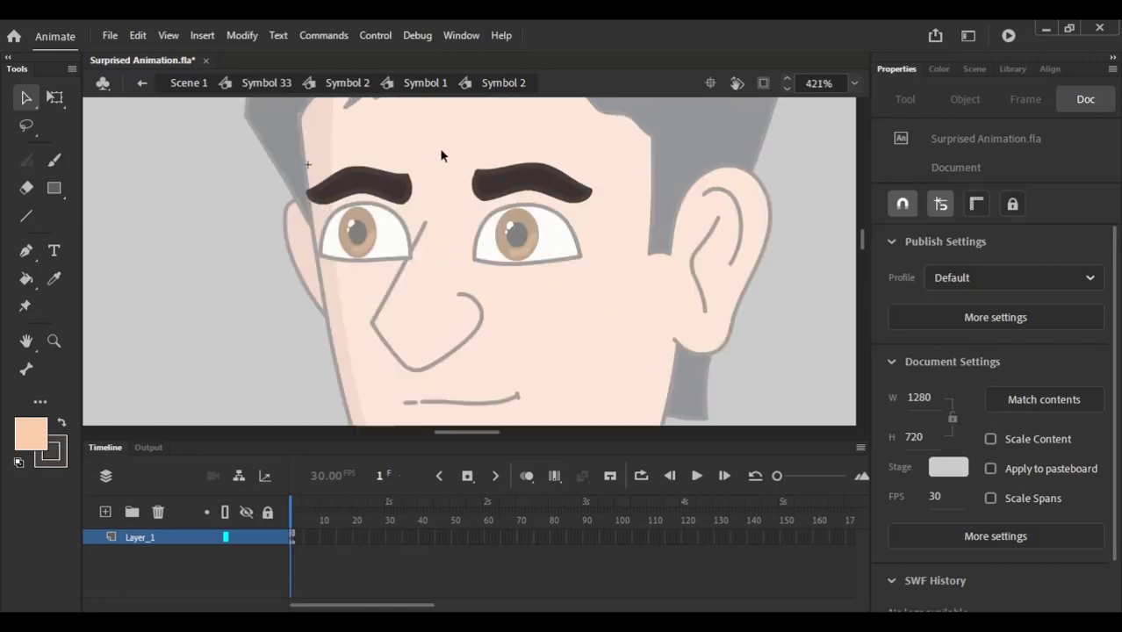
left_click_drag(293, 519, 315, 524)
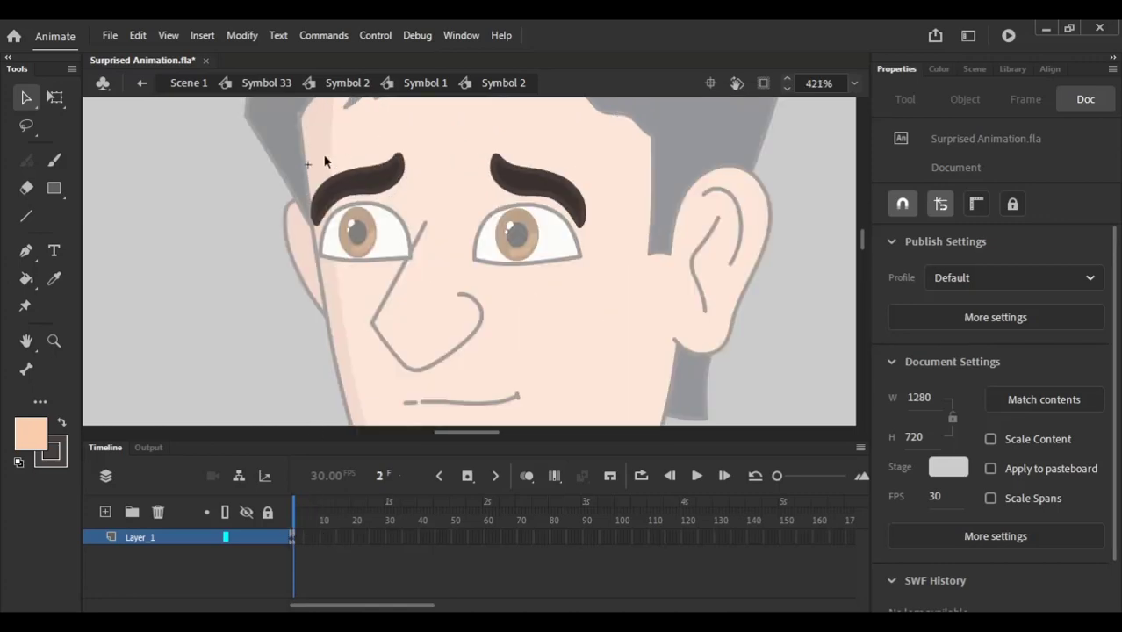
left_click(413, 83)
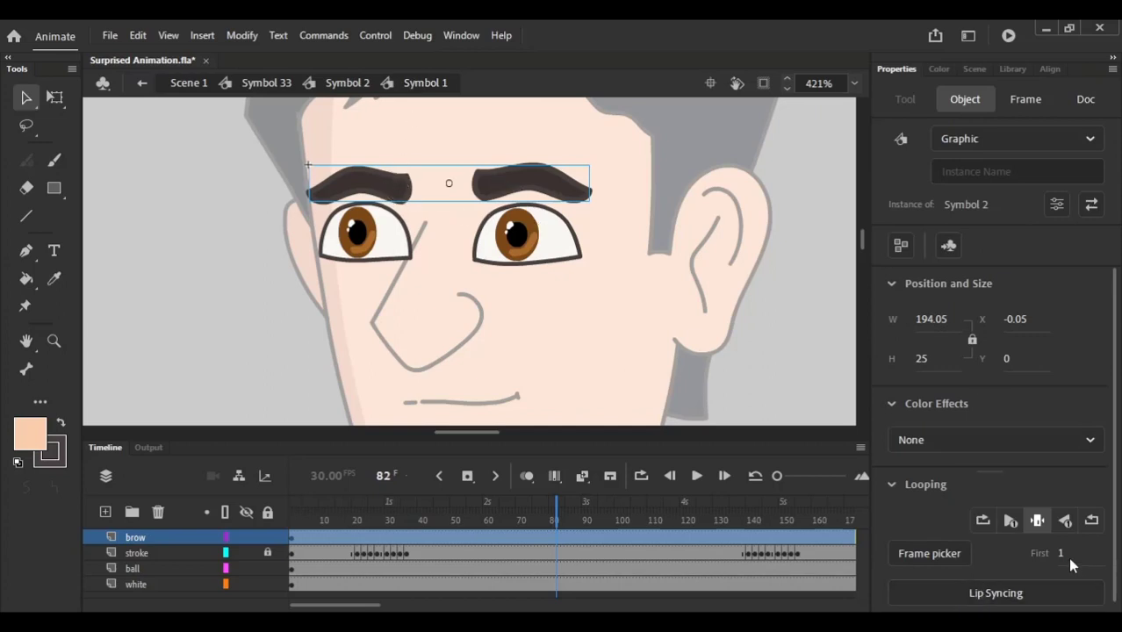
Step: Return to Scene 1, fit the stage in the window and reopen the character symbol
left_click(189, 82)
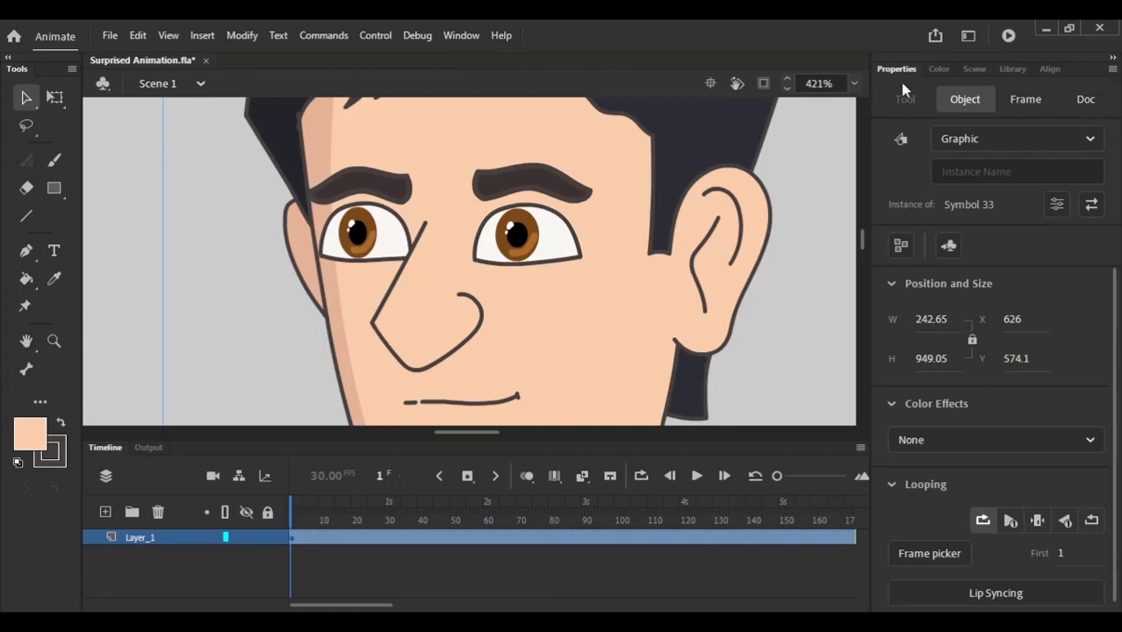
left_click(854, 83)
left_click(887, 101)
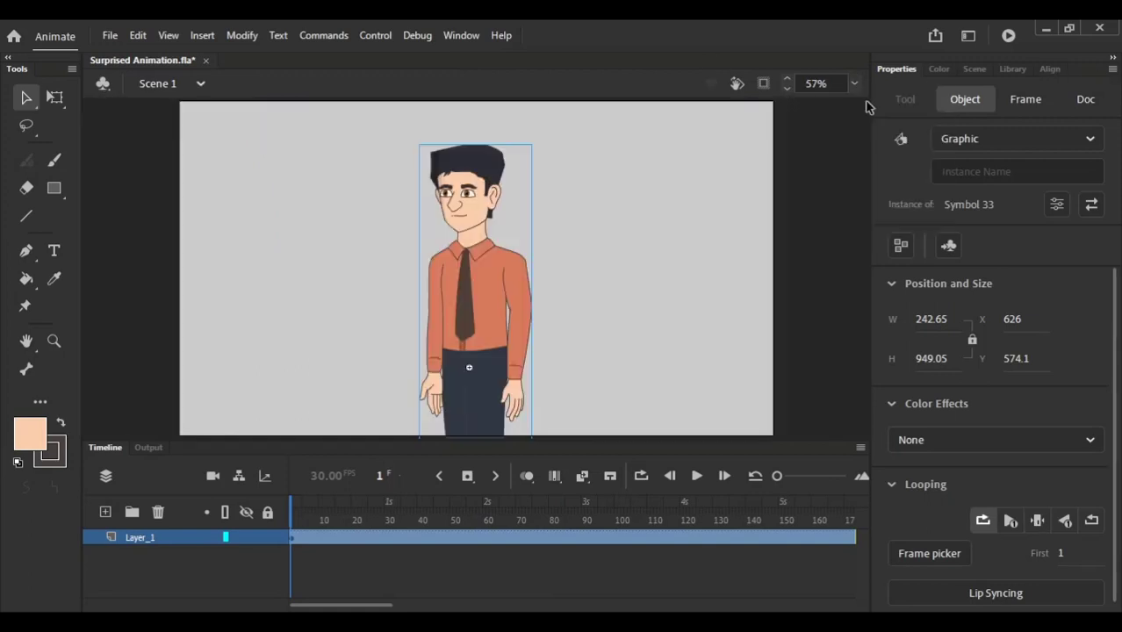
double_click(458, 217)
scroll(459, 213, "up", 3)
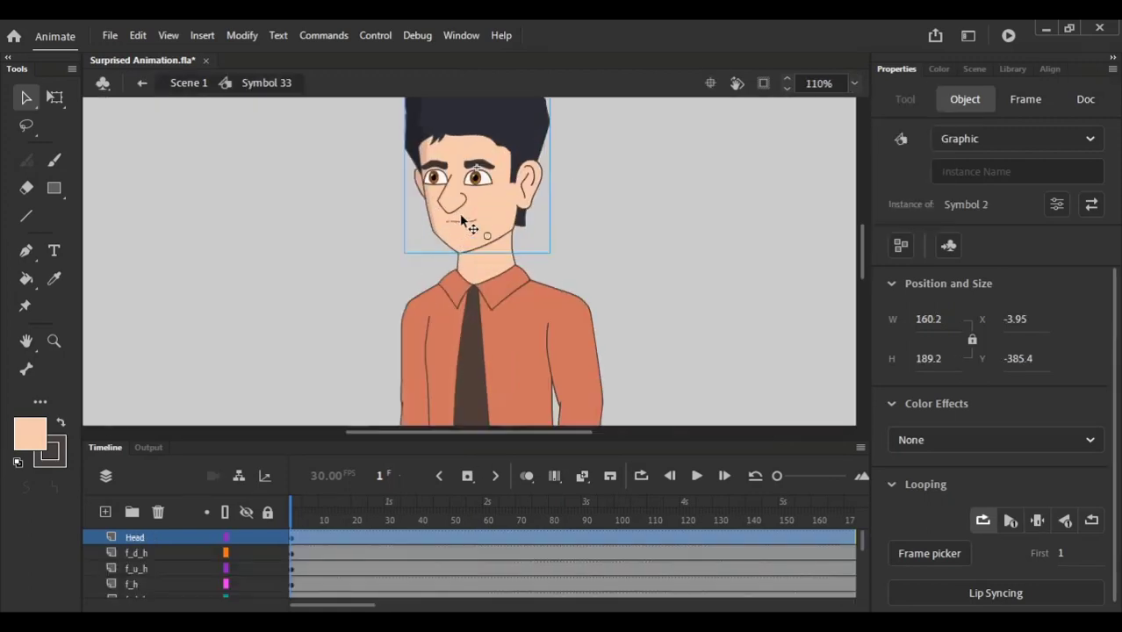
Step: Insert keyframes at frame 22 on all character layers from Head to neck
left_click(432, 516)
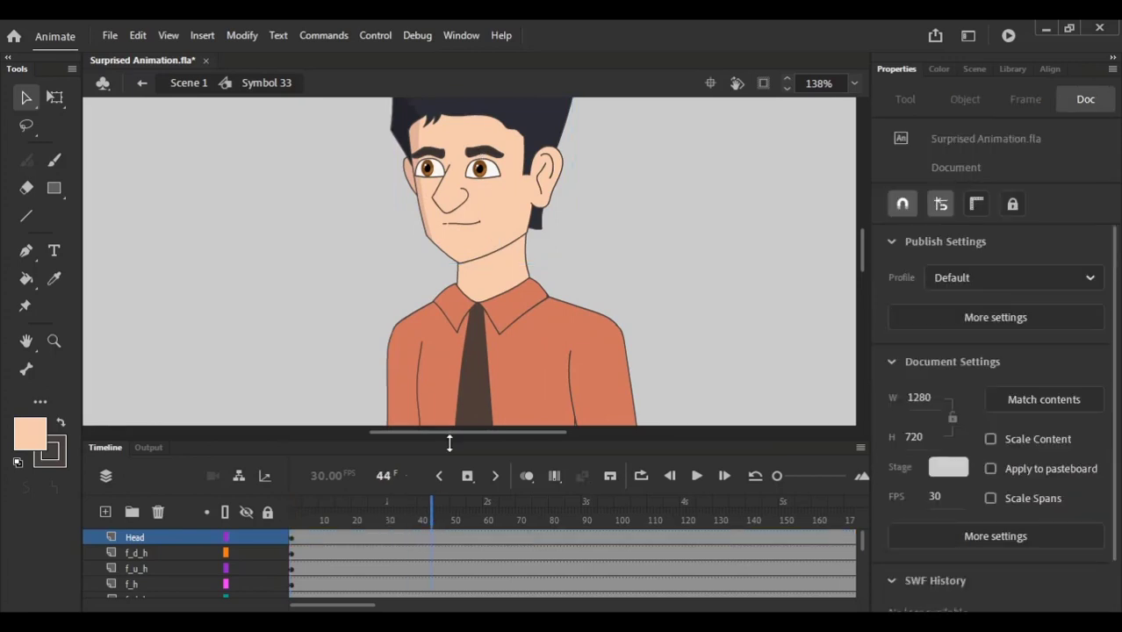
mouse_move(449, 440)
left_mouse_down()
mouse_move(443, 351)
mouse_move(443, 426)
left_mouse_up()
scroll(433, 369, "down", 2)
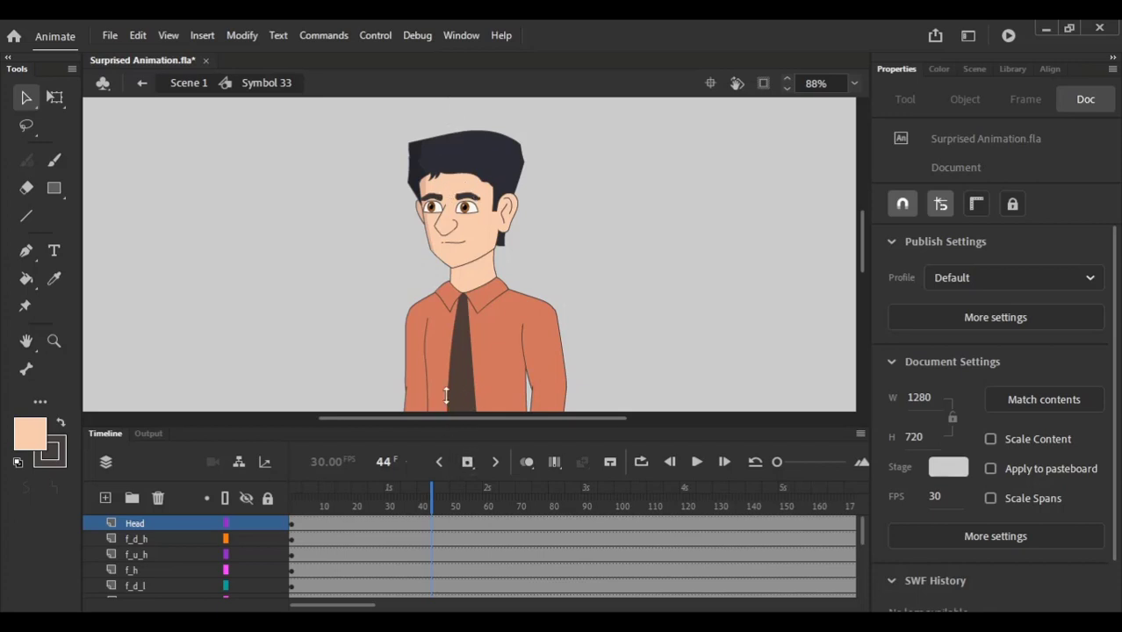
left_click_drag(446, 425, 426, 184)
left_click_drag(413, 283, 361, 531)
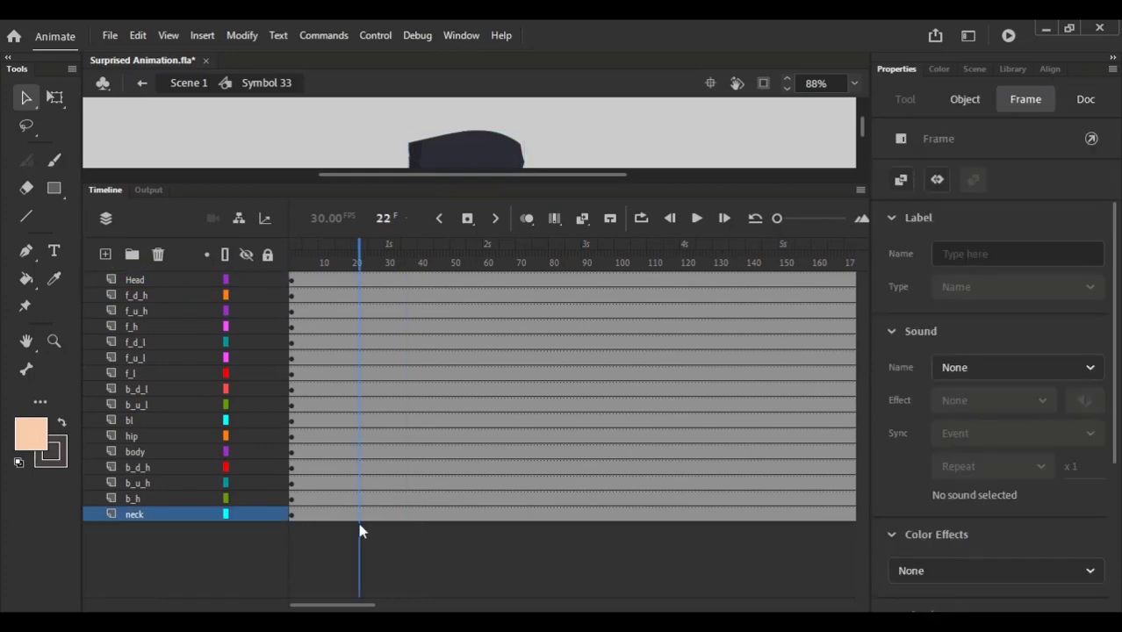
left_click(467, 218)
left_click_drag(491, 180, 490, 299)
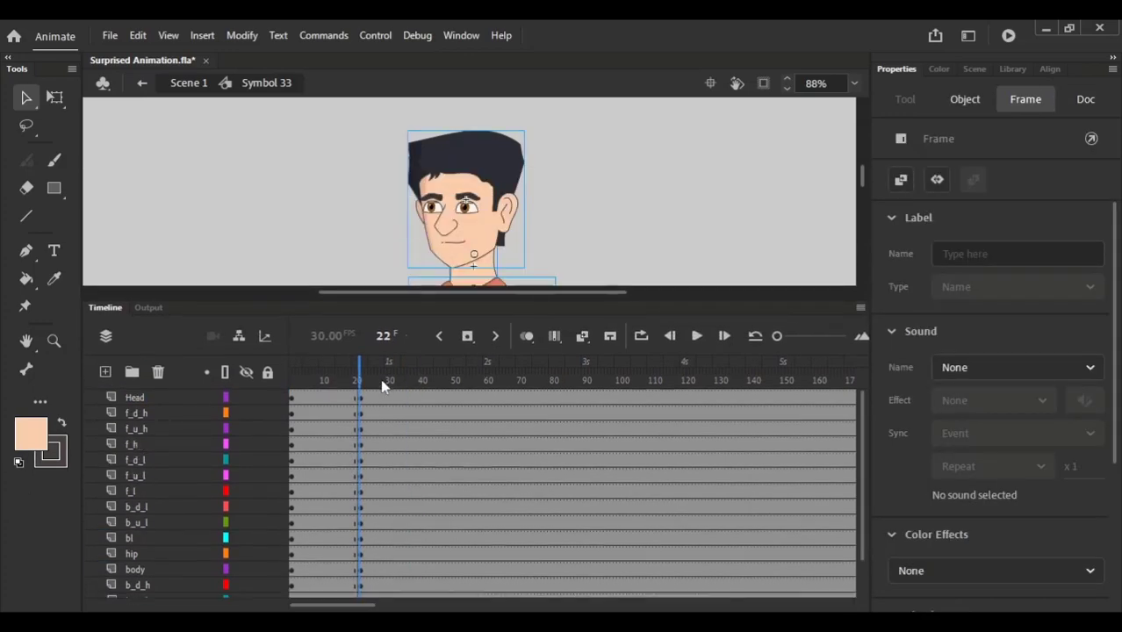
Step: Insert keyframes at frame 32 on every layer of the character symbol
left_click(469, 195)
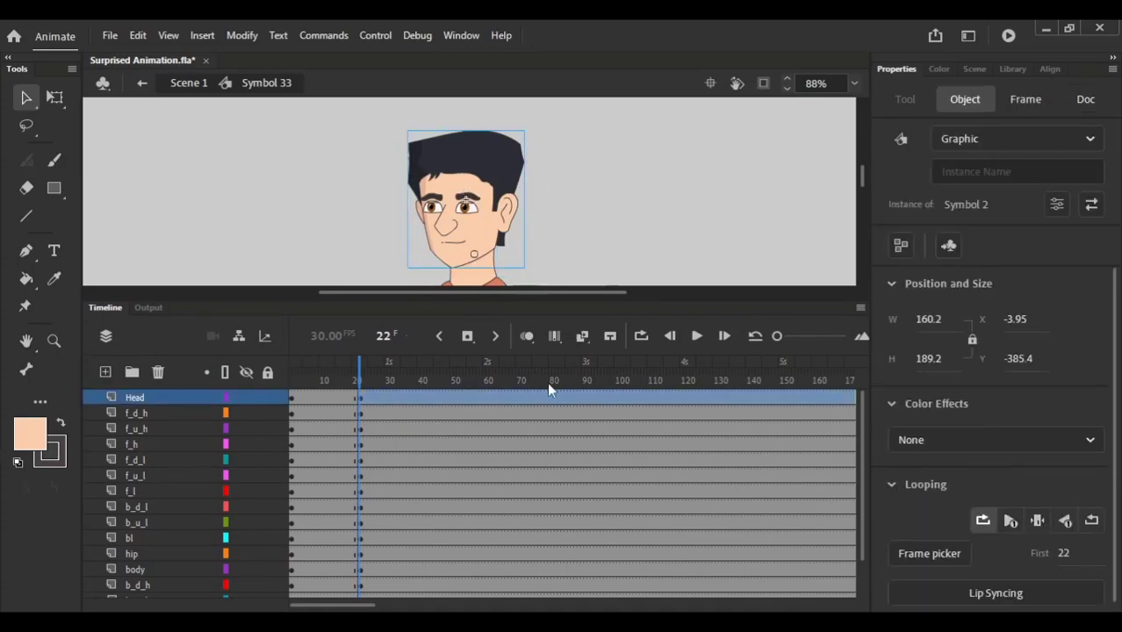
mouse_move(385, 379)
left_mouse_down()
mouse_move(414, 380)
mouse_move(409, 400)
mouse_move(392, 381)
left_mouse_up()
left_click(408, 401)
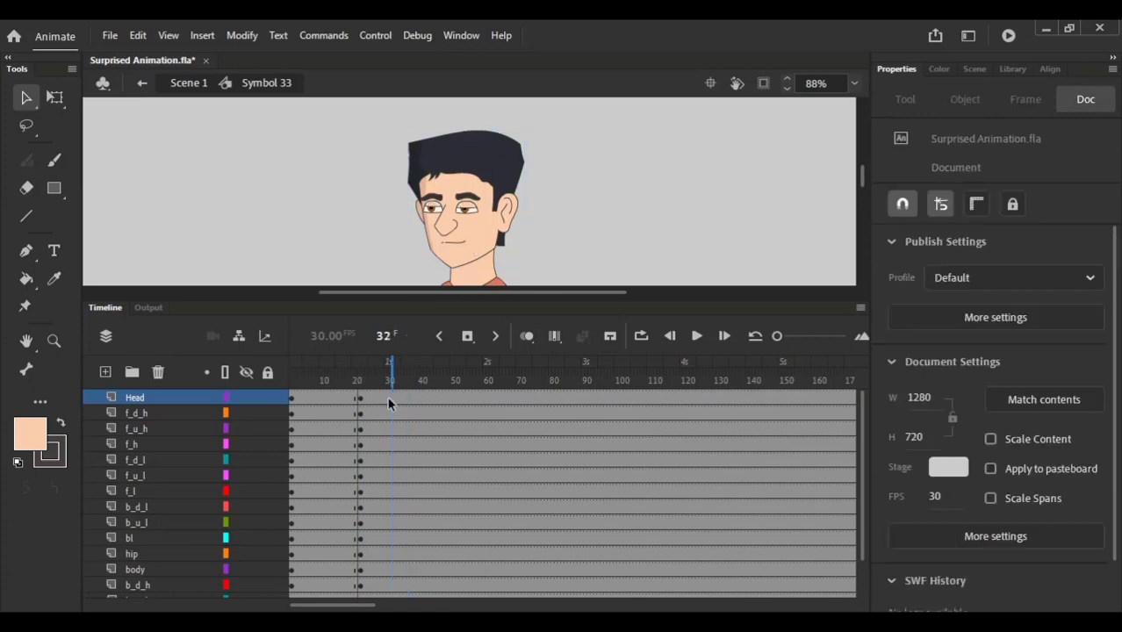
scroll(391, 405, "down", 3)
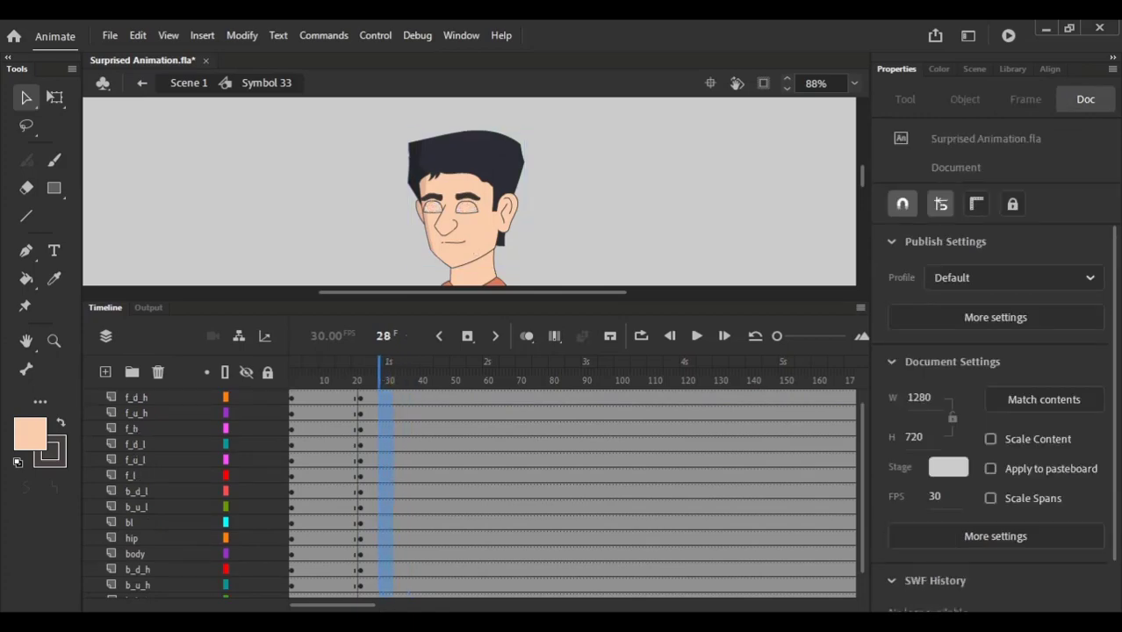
left_click(392, 584, "shift")
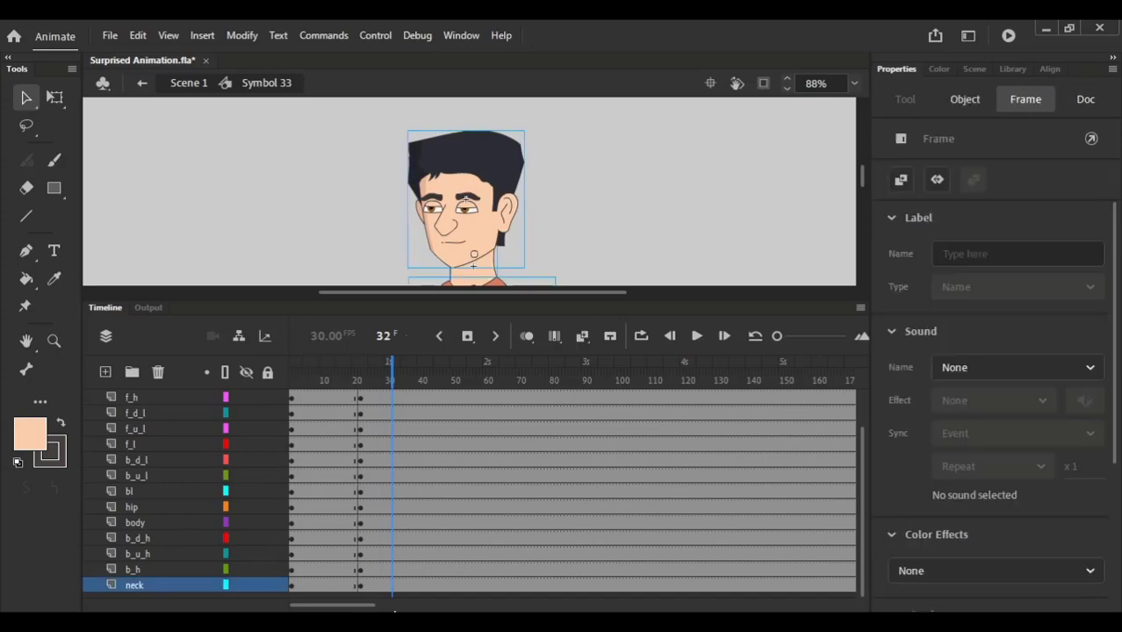
key("F6")
scroll(413, 495, "up", 3)
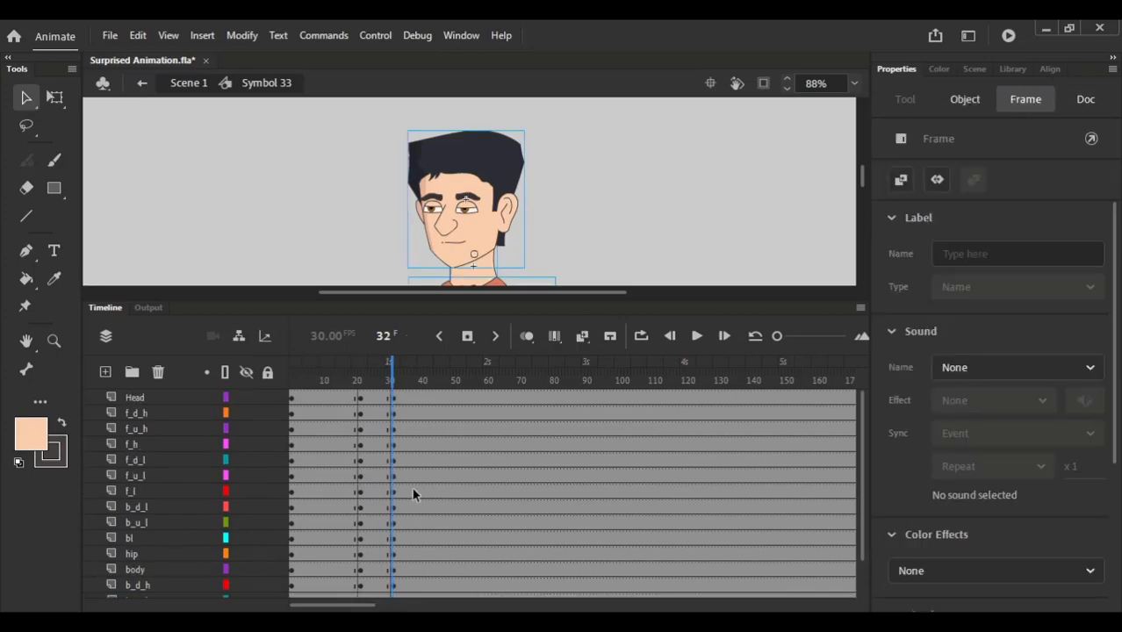
Step: Insert keyframes at frames 40 and 50 on all of the character's layers
left_click(395, 371)
left_click_drag(369, 377, 415, 384)
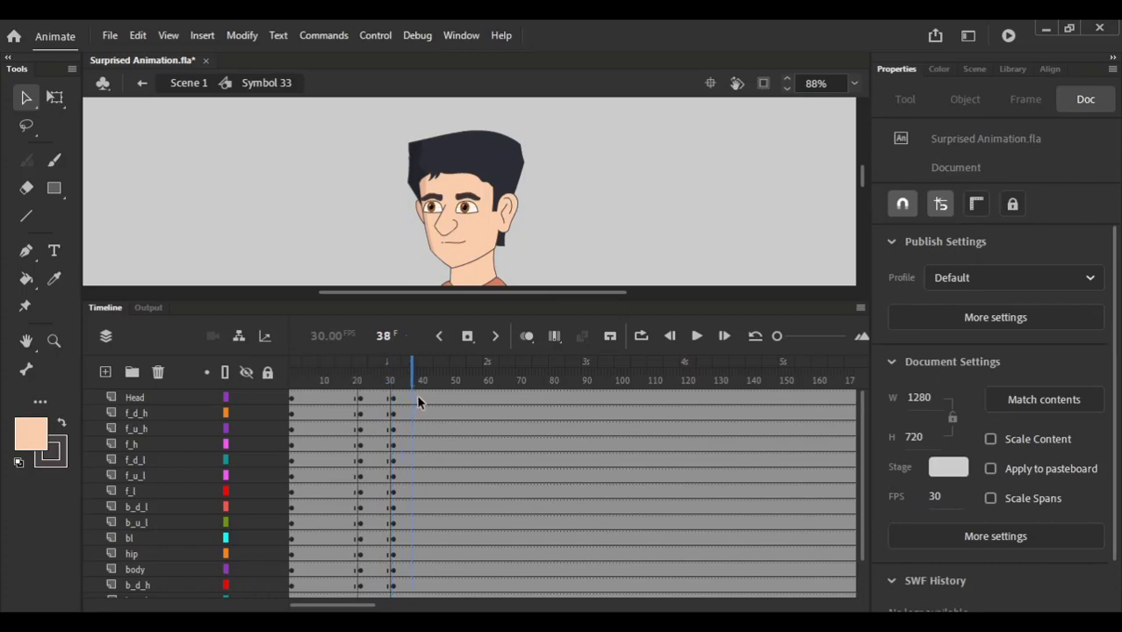
left_click(416, 401)
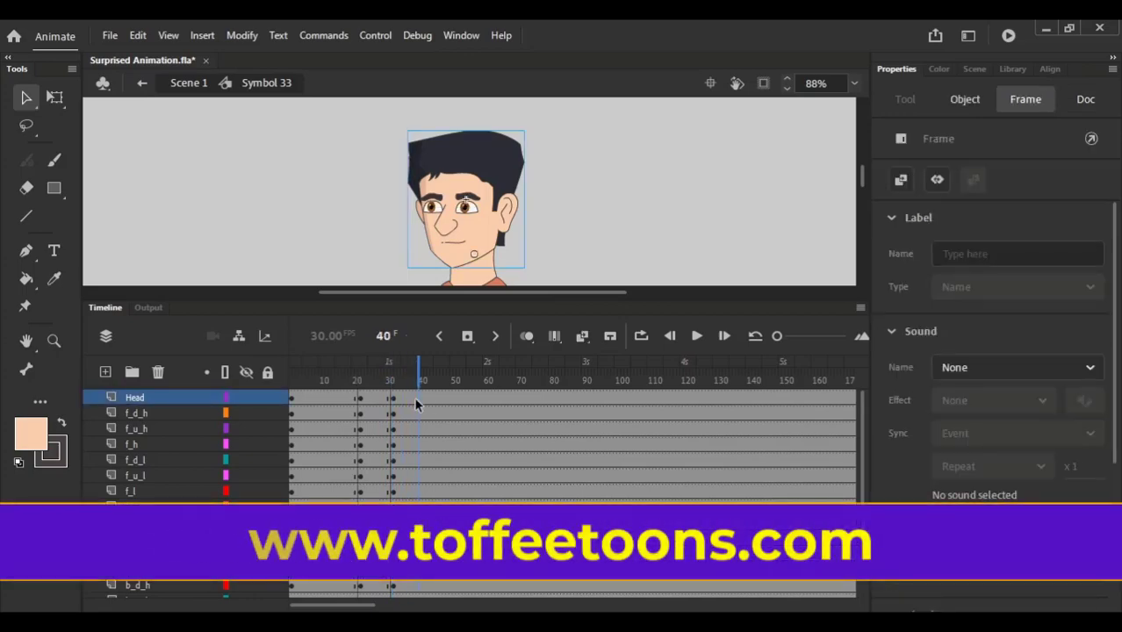
left_click(417, 406)
left_click_drag(417, 400, 452, 399)
key("F6")
key("F6")
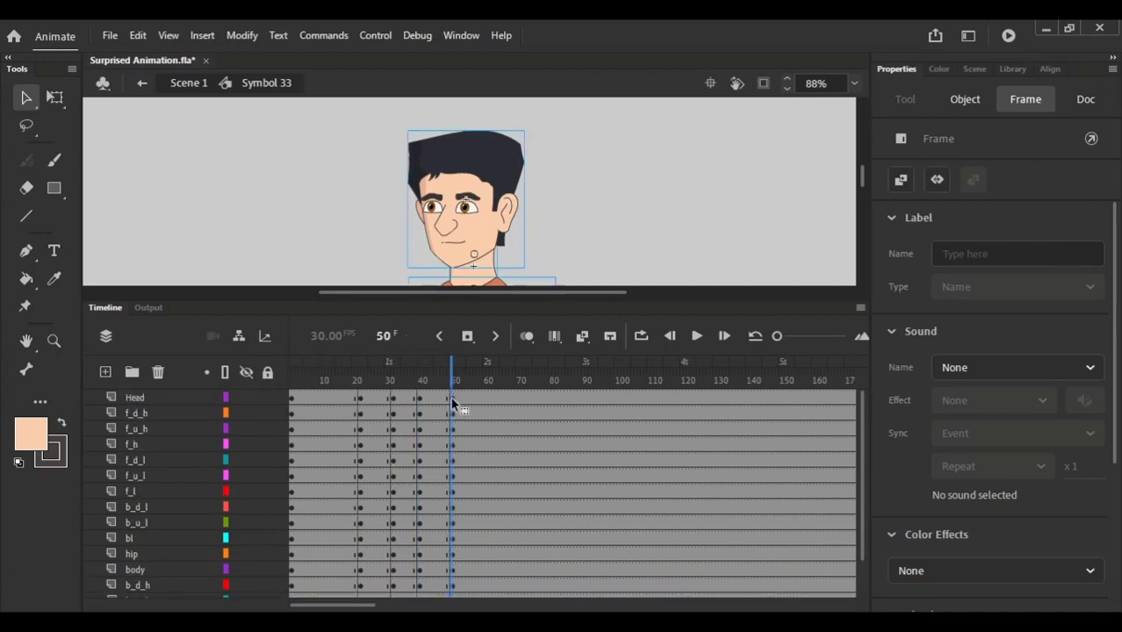
left_click(561, 254)
left_click_drag(383, 374, 429, 373)
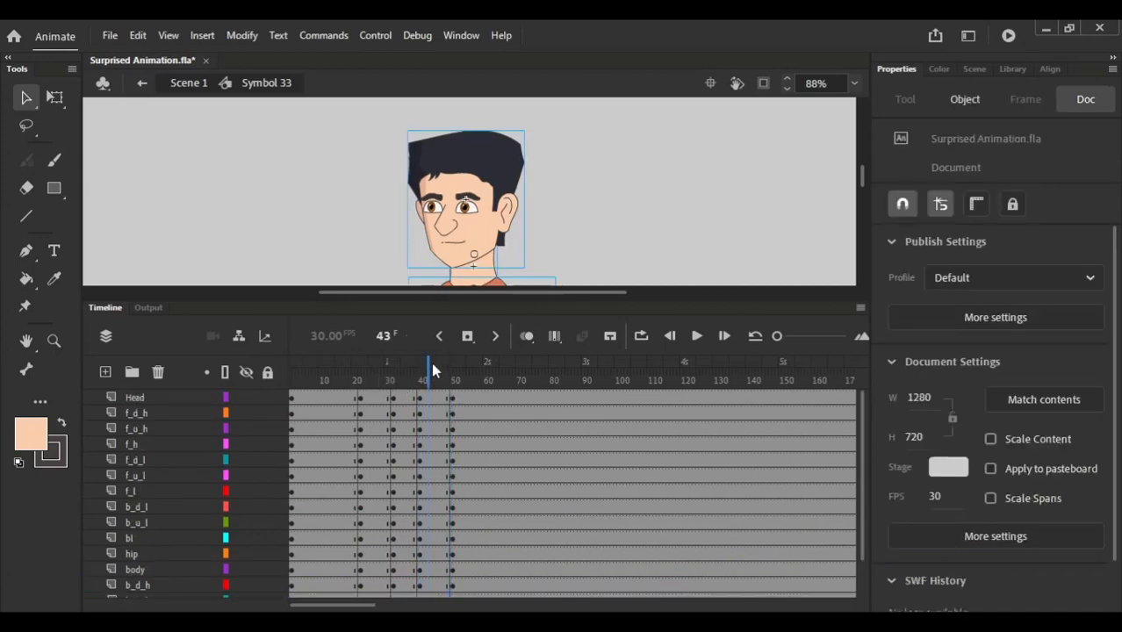
left_click(579, 235)
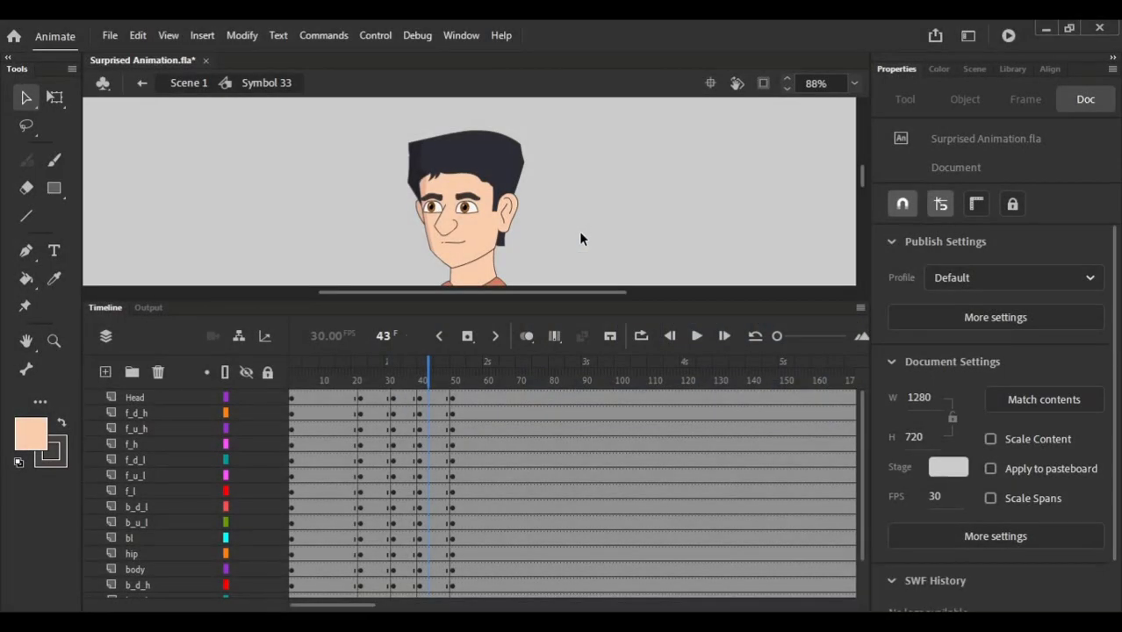
left_click_drag(579, 232, 584, 181)
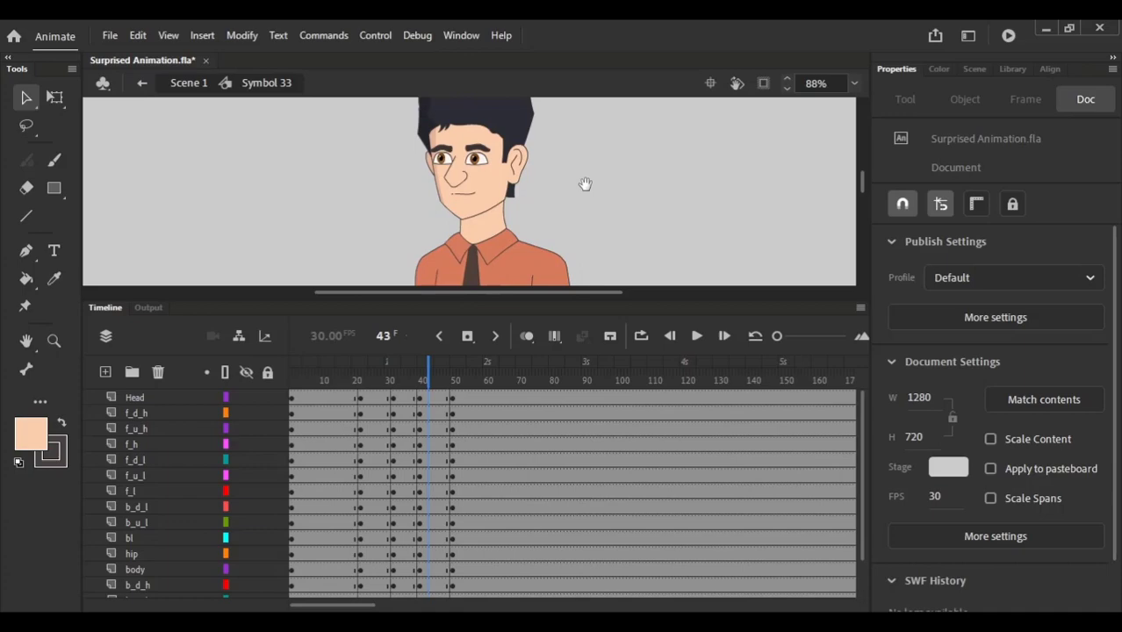
Step: At frame 33, select every body part except the head and activate the Free Transform tool
left_click(367, 379)
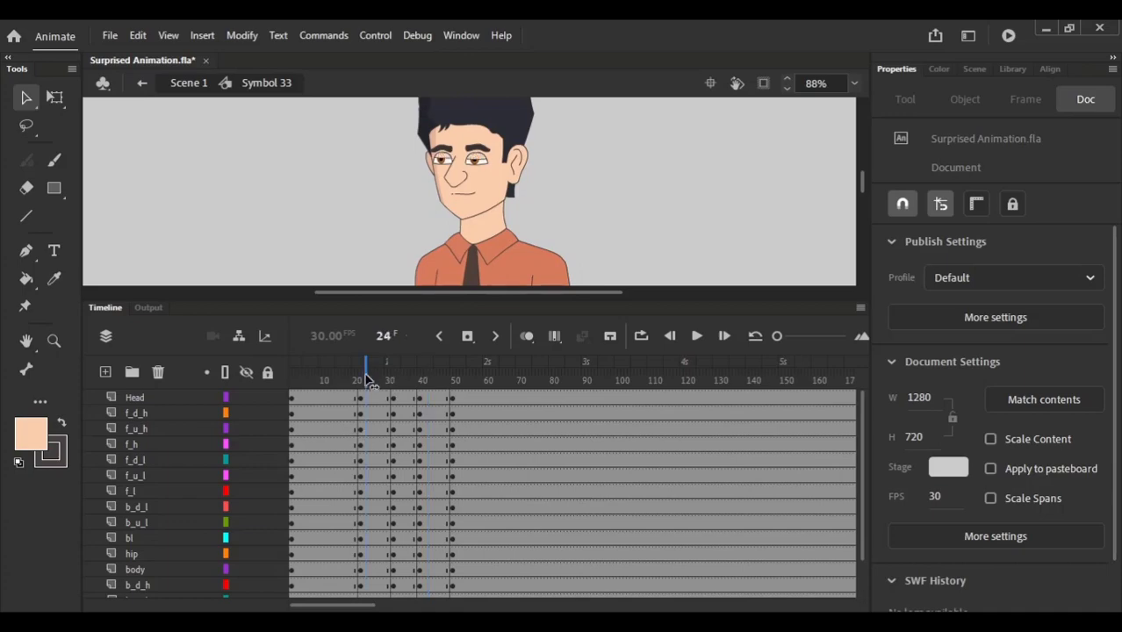
left_click_drag(366, 379, 394, 379)
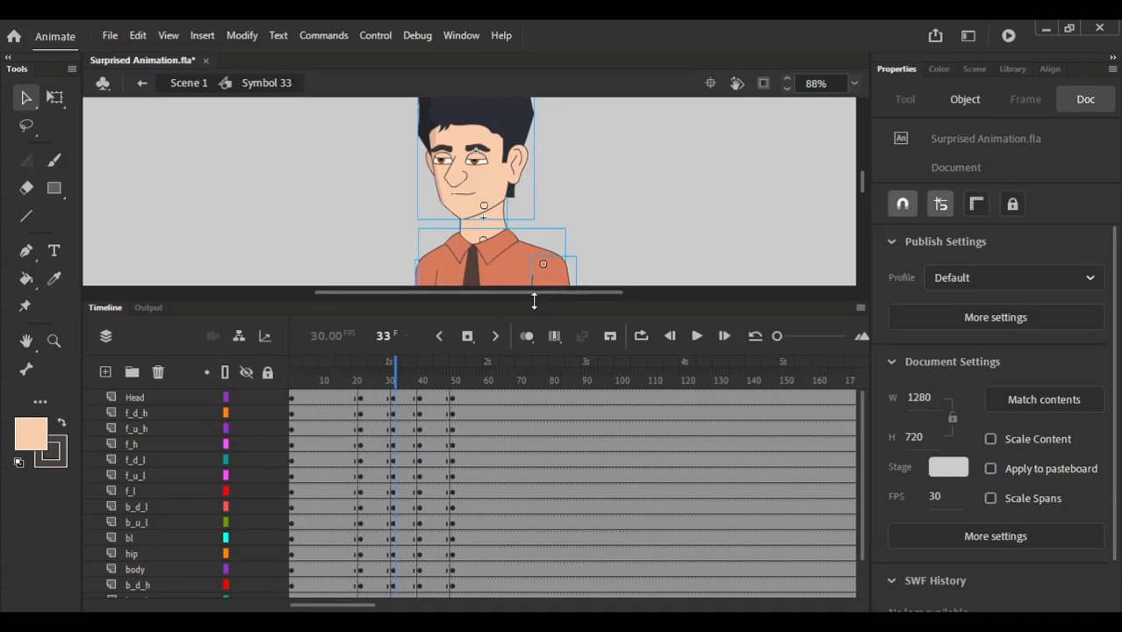
left_click_drag(533, 300, 531, 396)
scroll(488, 250, "up", 2)
left_click(481, 305)
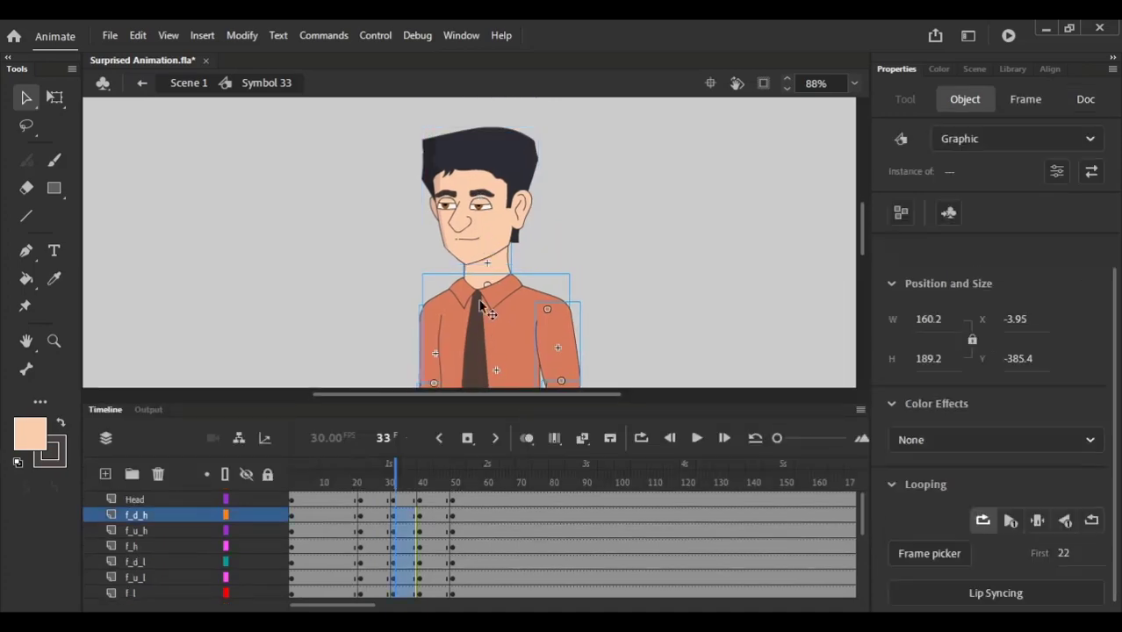
left_click(482, 308)
key("q")
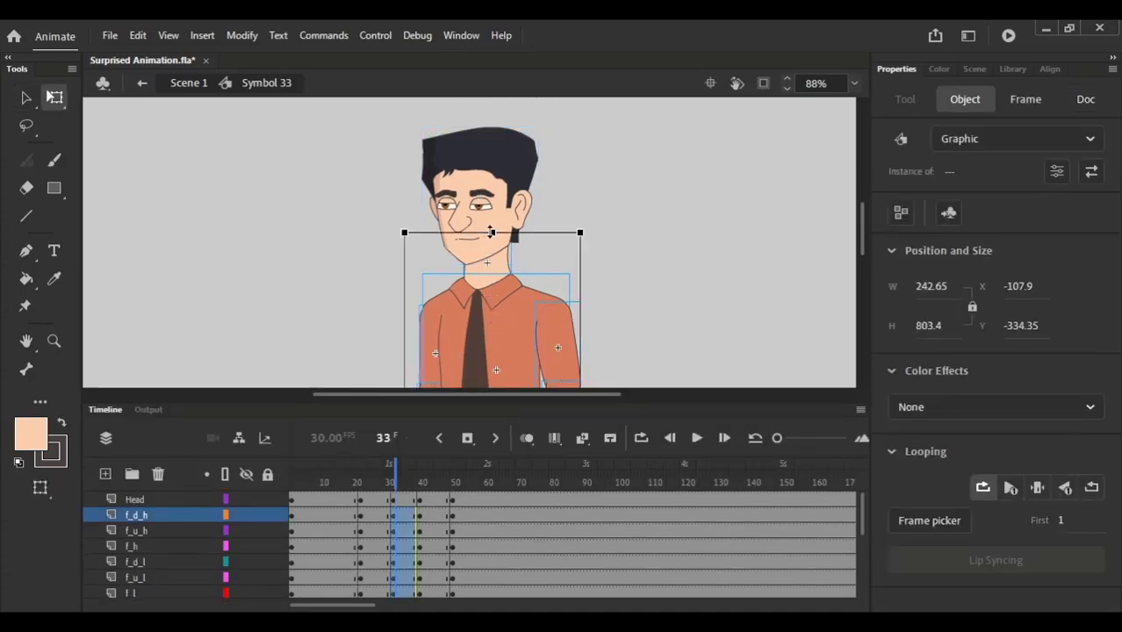
left_click_drag(492, 234, 493, 183)
key("ctrl+z")
key("ctrl+minus")
key("ctrl+minus")
left_click_drag(486, 144, 486, 174)
key("ctrl+z")
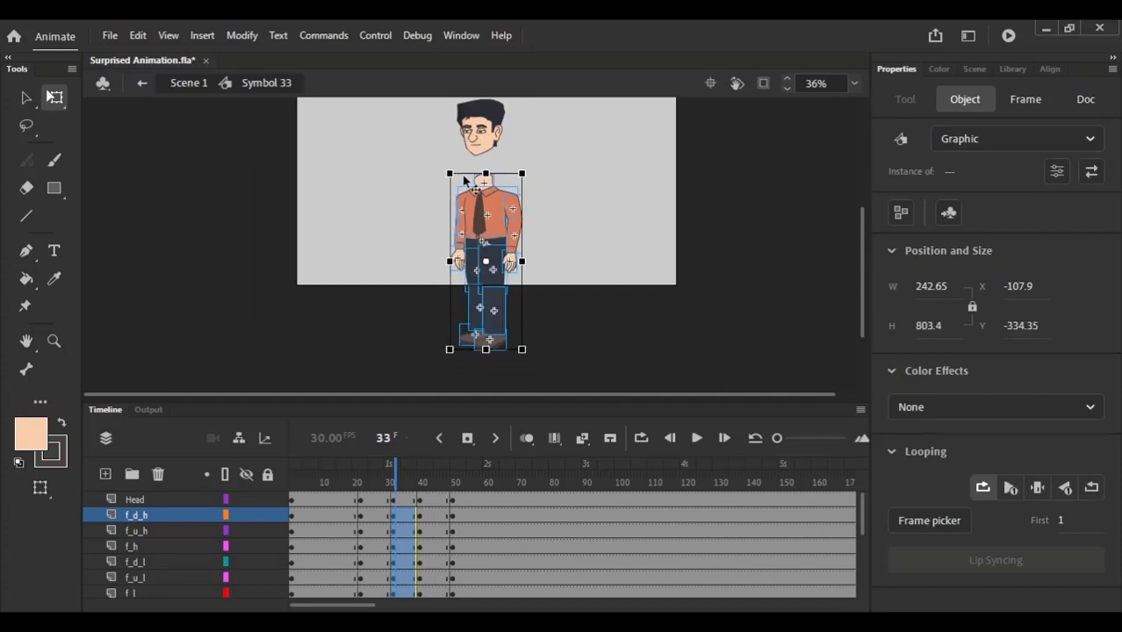
left_click_drag(487, 145, 490, 175)
key("ctrl+z")
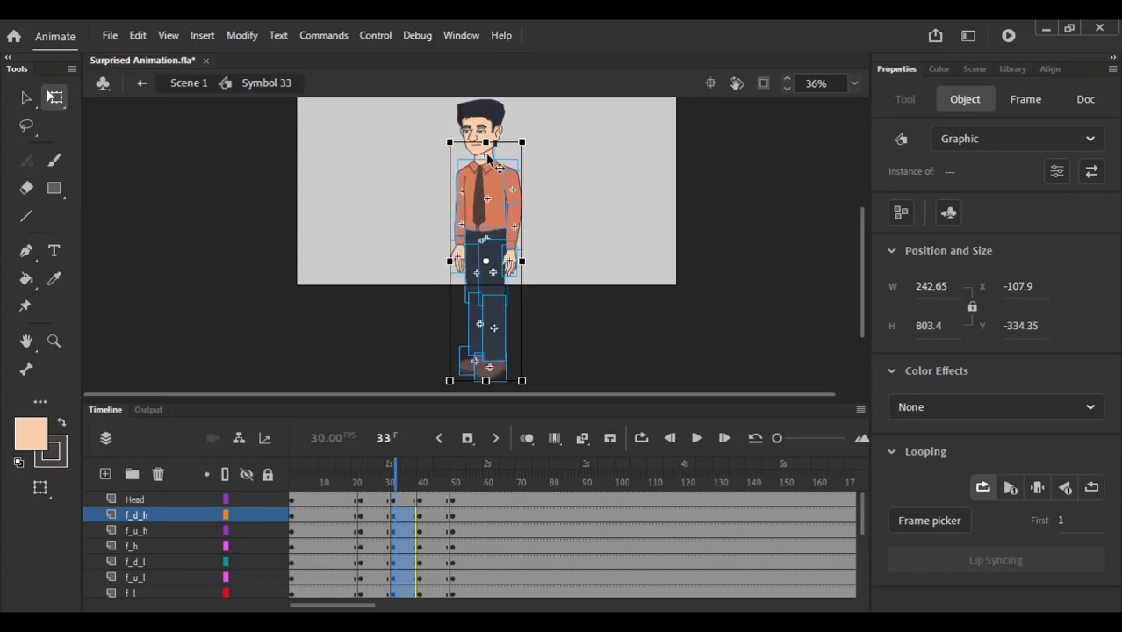
Step: Squash the selected body parts slightly downward from the neck at frame 33, leaving the head out
scroll(488, 206, "up", 3)
scroll(494, 316, "down", 2)
left_click_drag(491, 316, 489, 208)
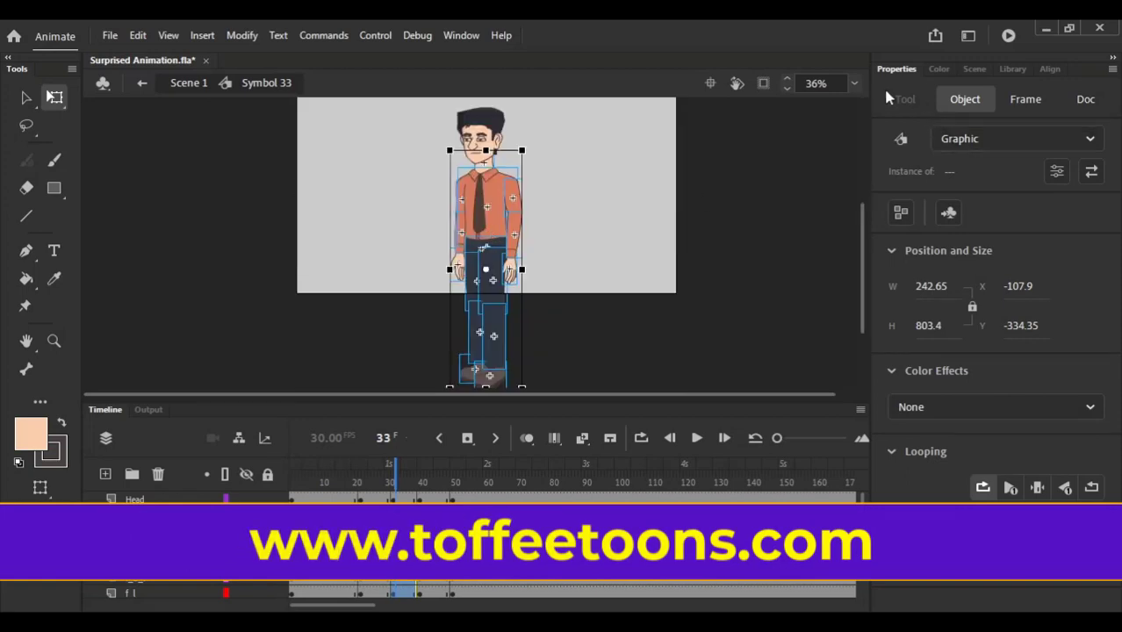
left_click(853, 83)
left_click(877, 211)
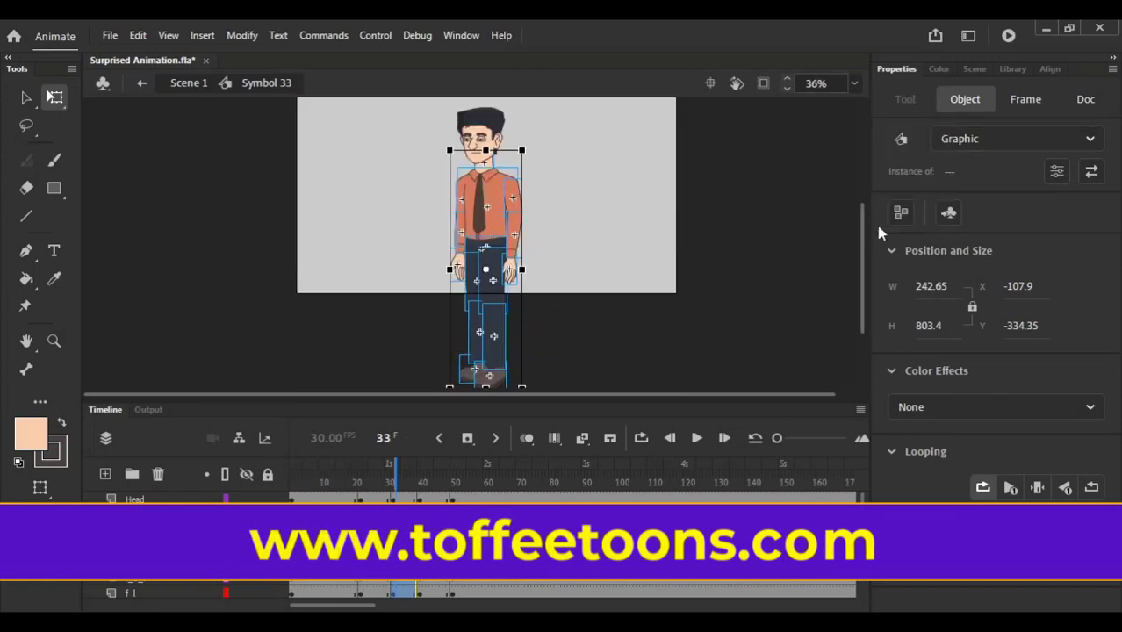
left_click_drag(489, 131, 490, 279)
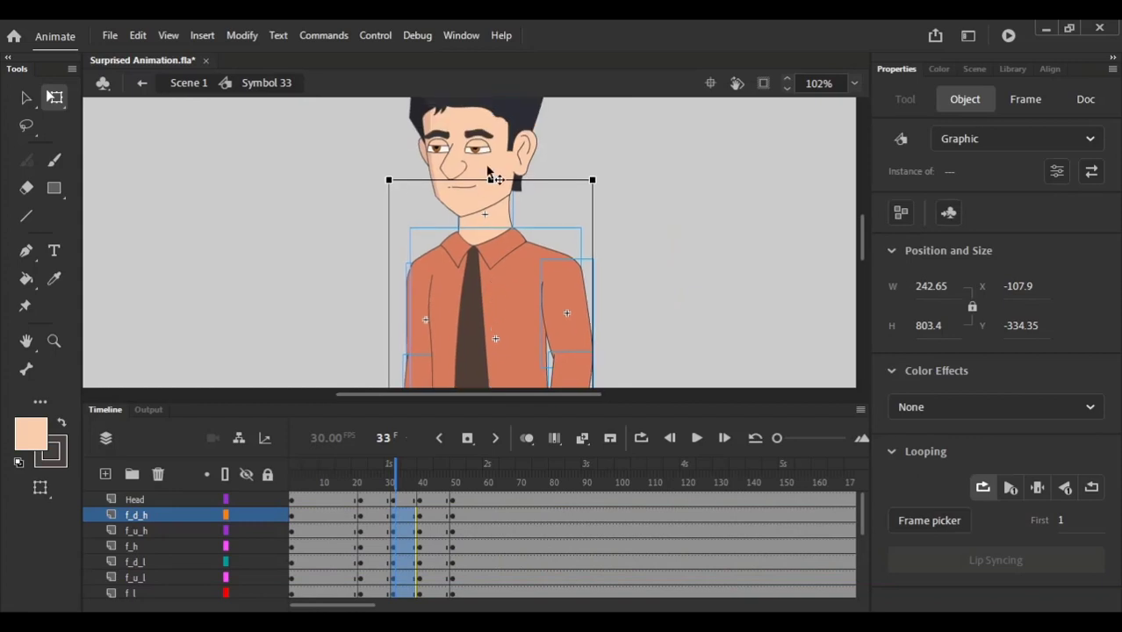
left_click_drag(490, 179, 481, 247)
Step: Lower the head onto the neck and squash it to a height of about 182.9 at frame 33
left_click(493, 250)
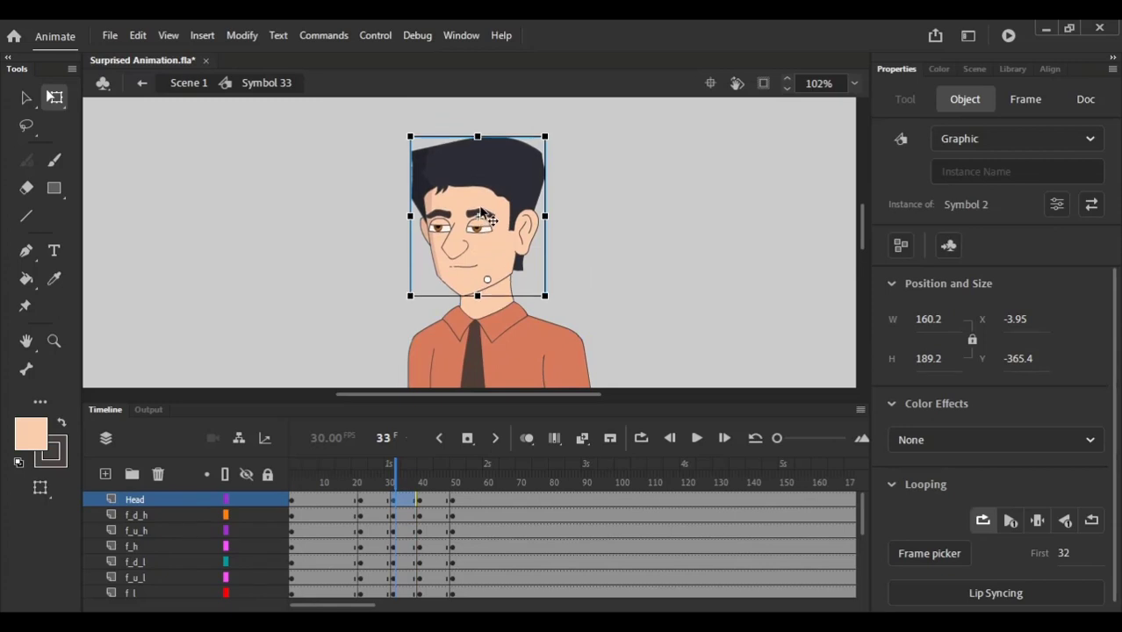
scroll(484, 220, "up", 2)
left_click_drag(481, 136, 478, 173)
left_click_drag(479, 134, 481, 146)
scroll(474, 193, "down", 1)
scroll(467, 186, "down", 1)
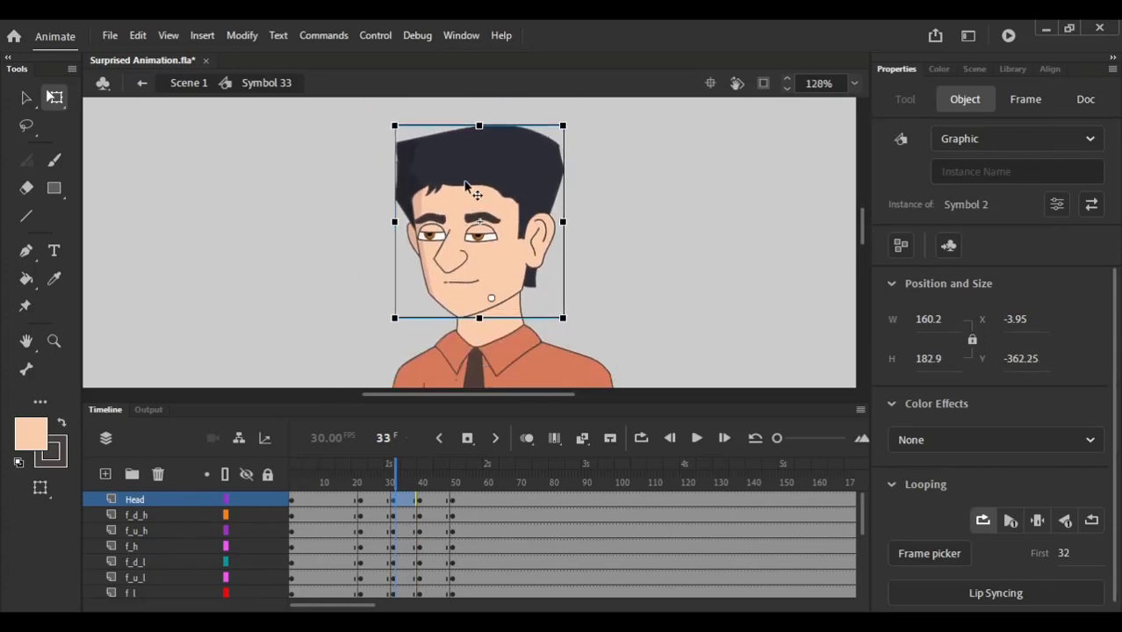
Step: Ease the frame 33 body squash to a height of about 794.9, excluding the head, and reposition the head on the neck
left_click(395, 479)
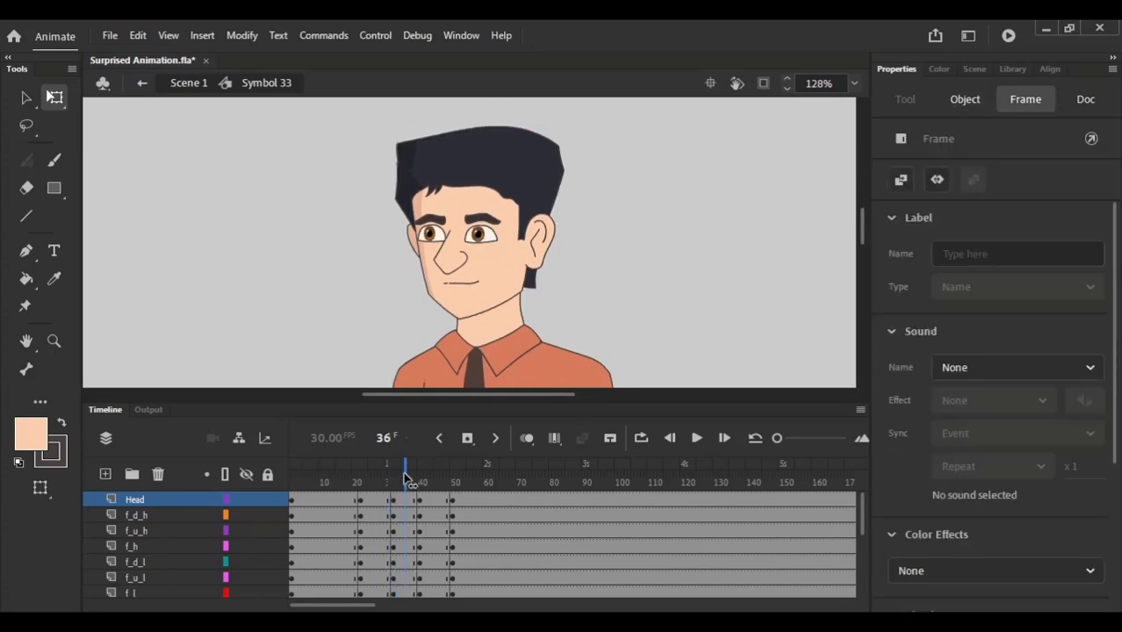
left_click(398, 479)
left_click(467, 267)
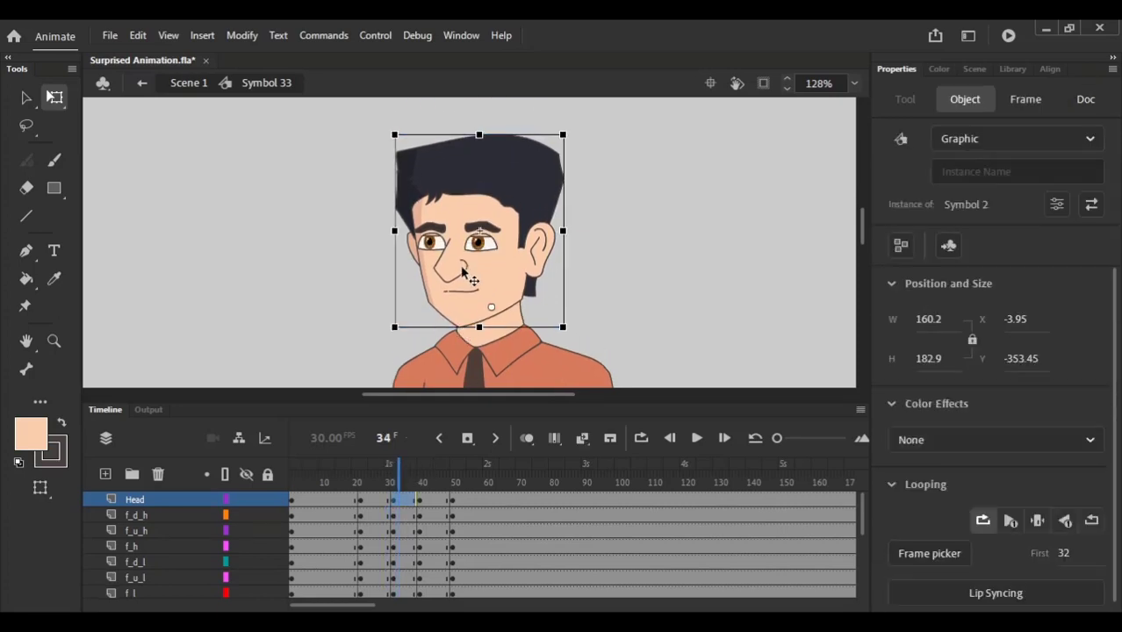
left_click(391, 479)
mouse_move(395, 478)
left_mouse_down()
mouse_move(385, 477)
mouse_move(395, 477)
left_mouse_up()
left_click(519, 283)
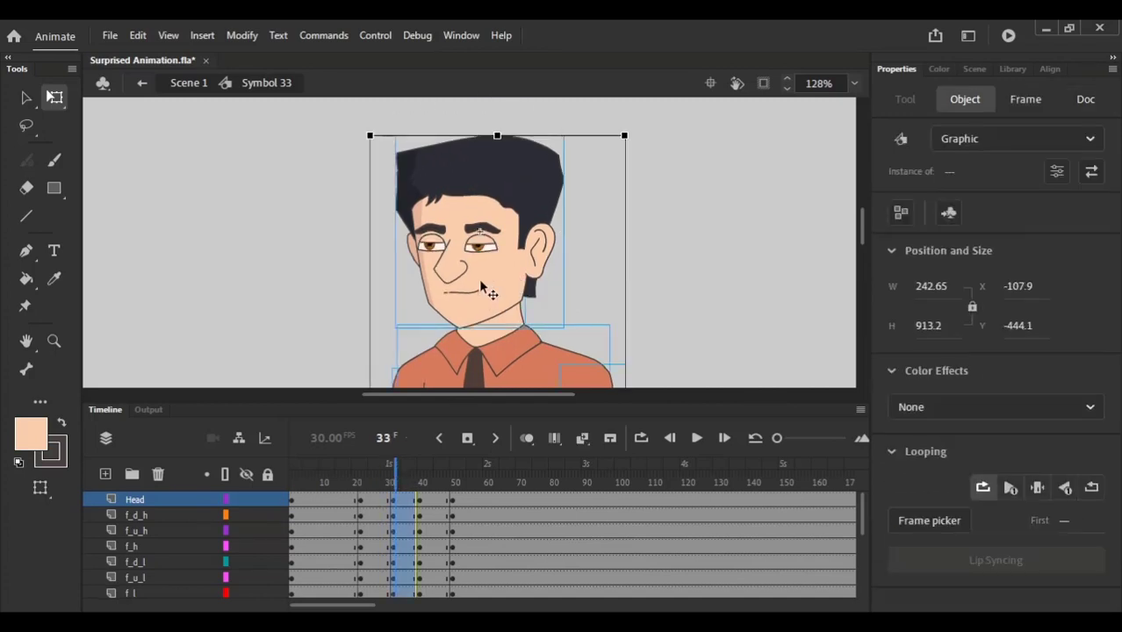
left_click(498, 290)
left_click_drag(498, 266, 498, 260)
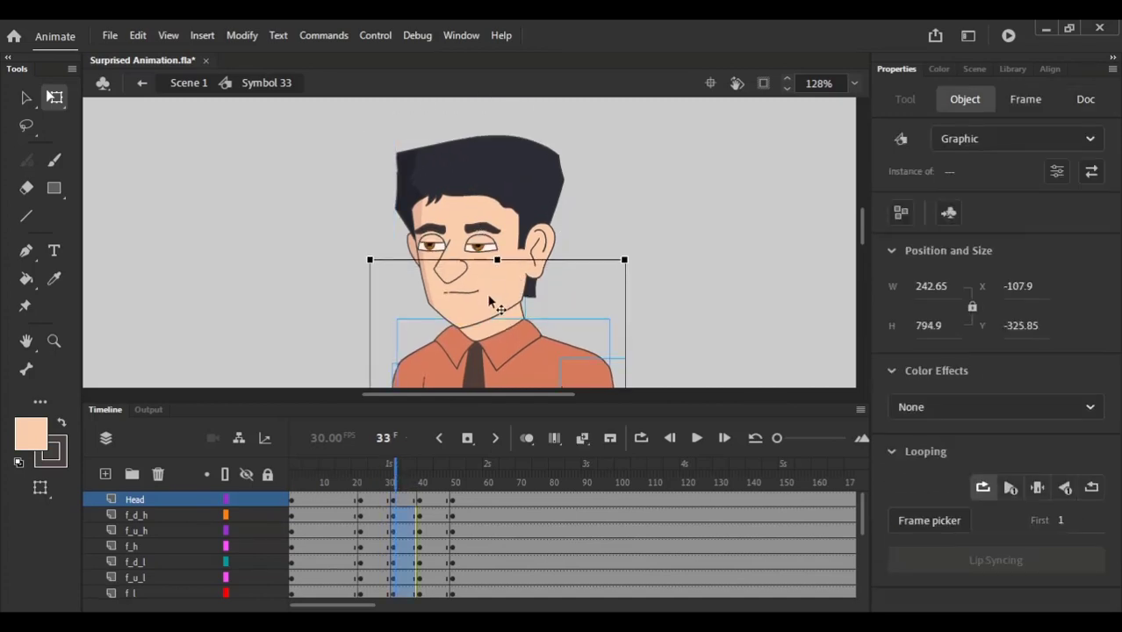
left_click(507, 261)
left_click(397, 499)
Step: Scrub the frames around the squash pose and inspect the character's head, torso and legs
left_click(400, 474)
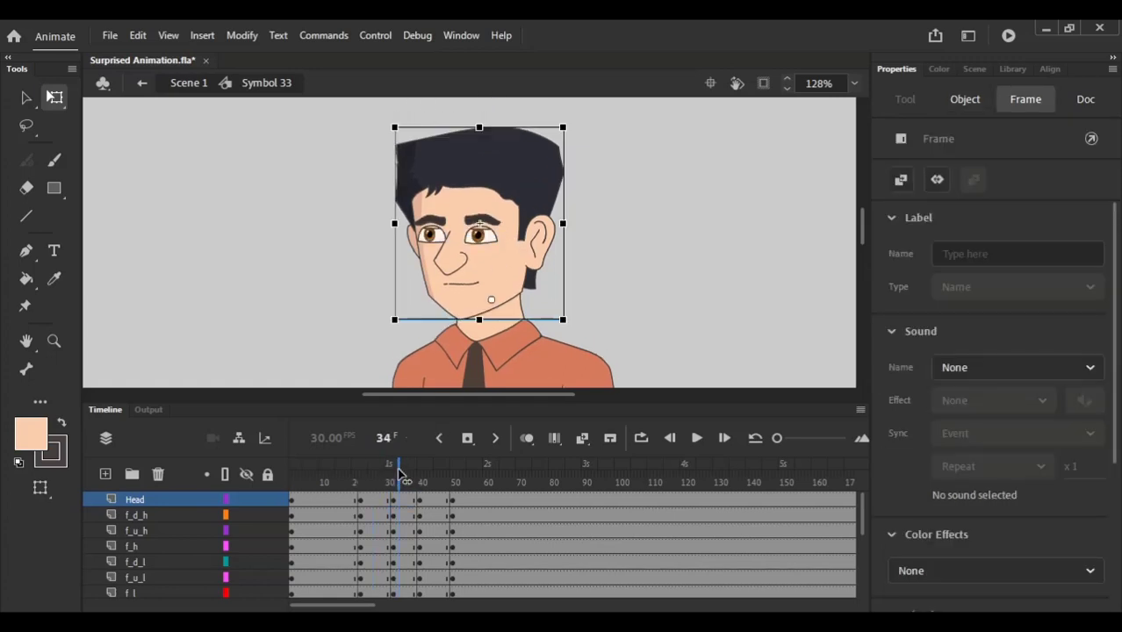
mouse_move(399, 473)
left_mouse_down()
mouse_move(380, 471)
mouse_move(424, 472)
mouse_move(366, 472)
mouse_move(408, 474)
left_mouse_up()
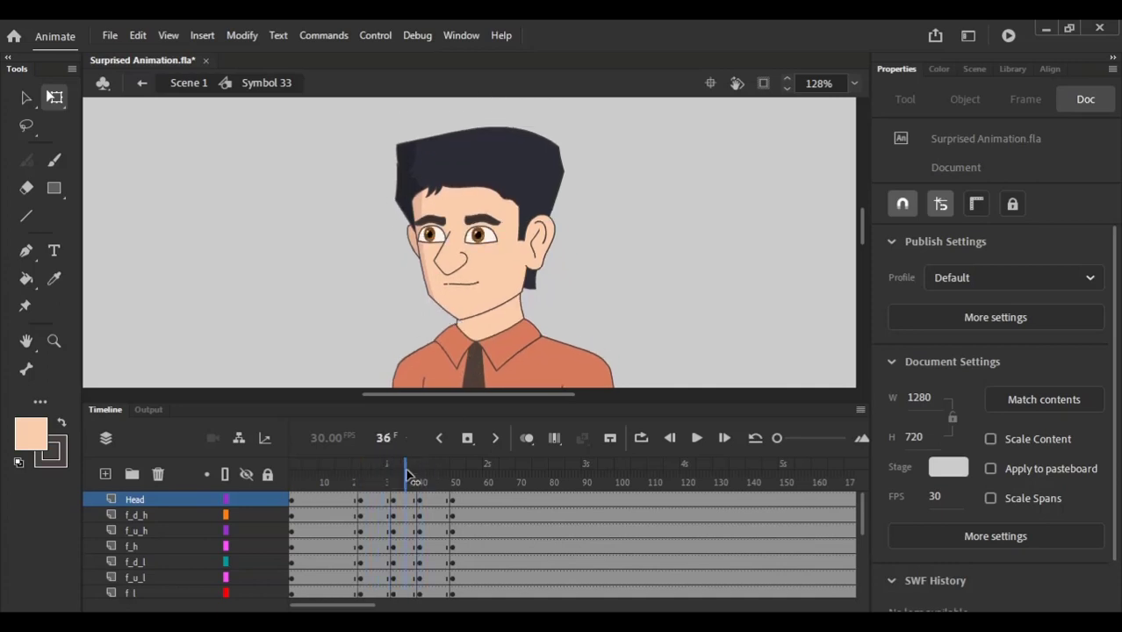
scroll(465, 314, "down", 3)
scroll(482, 306, "down", 3)
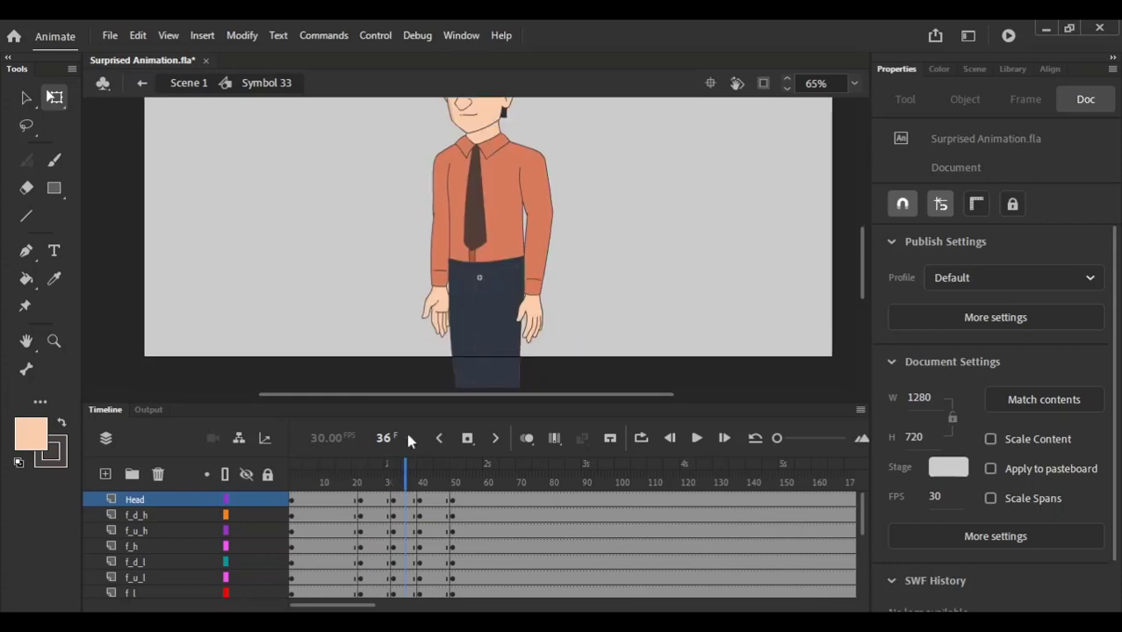
left_click_drag(476, 294, 483, 184)
left_click_drag(387, 478, 403, 481)
left_click_drag(491, 244, 467, 407)
left_click_drag(463, 243, 433, 334)
scroll(433, 335, "up", 2)
Step: At frame 44, stretch all body parts except the head upward to about 809 high and skew them slightly sideways
left_click_drag(402, 483, 432, 484)
left_click_drag(435, 207, 446, 317)
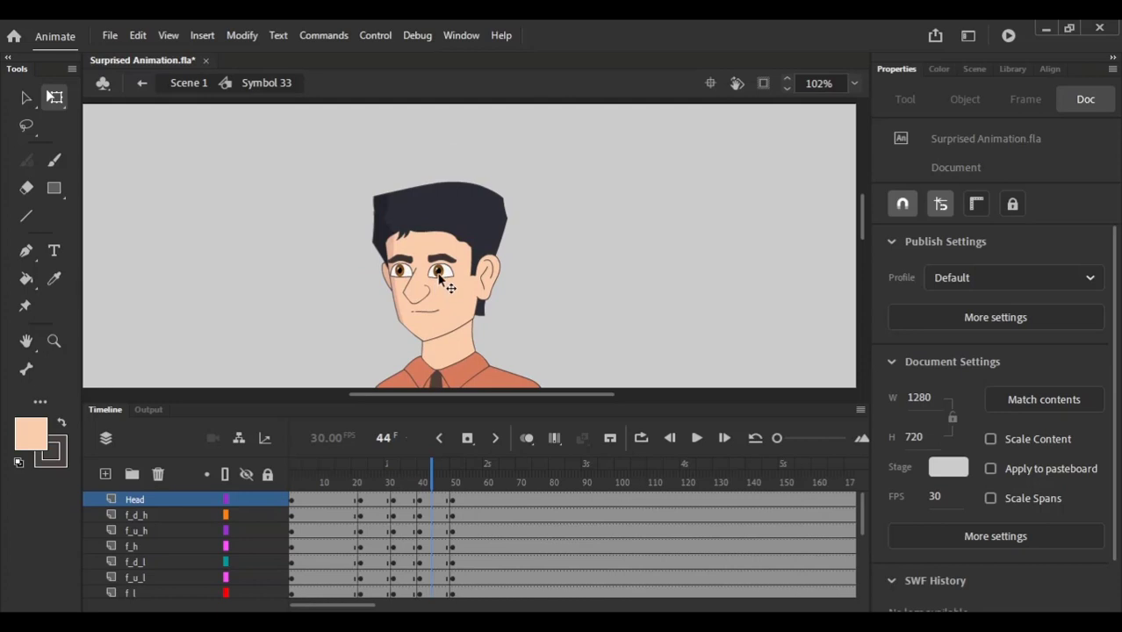
key("ctrl+a")
left_click(439, 287, "shift")
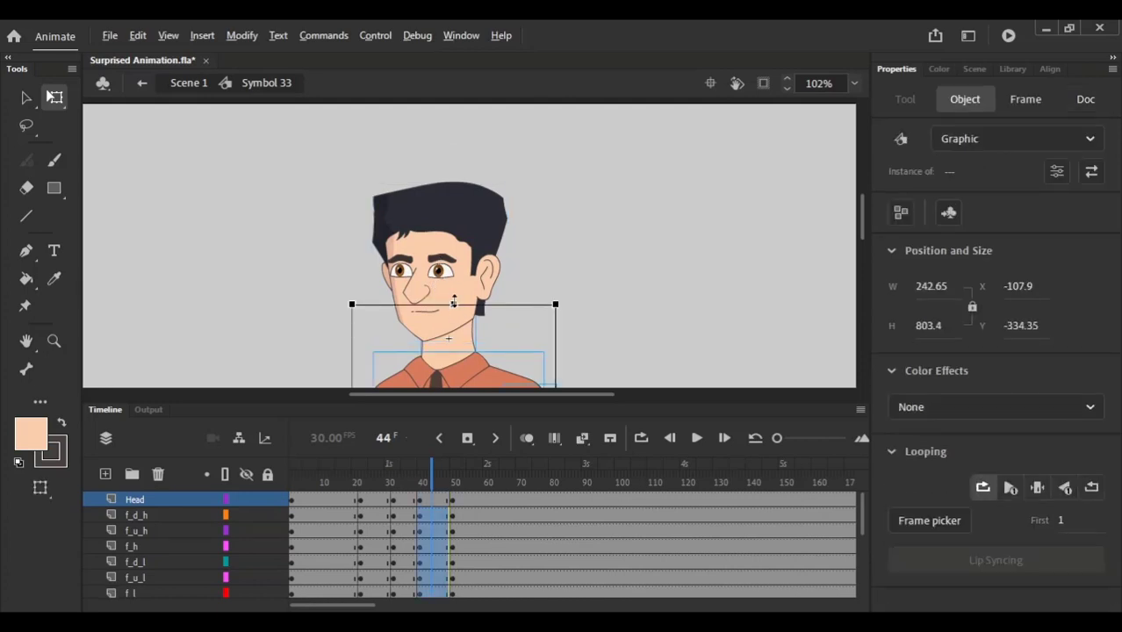
left_click_drag(454, 301, 454, 298)
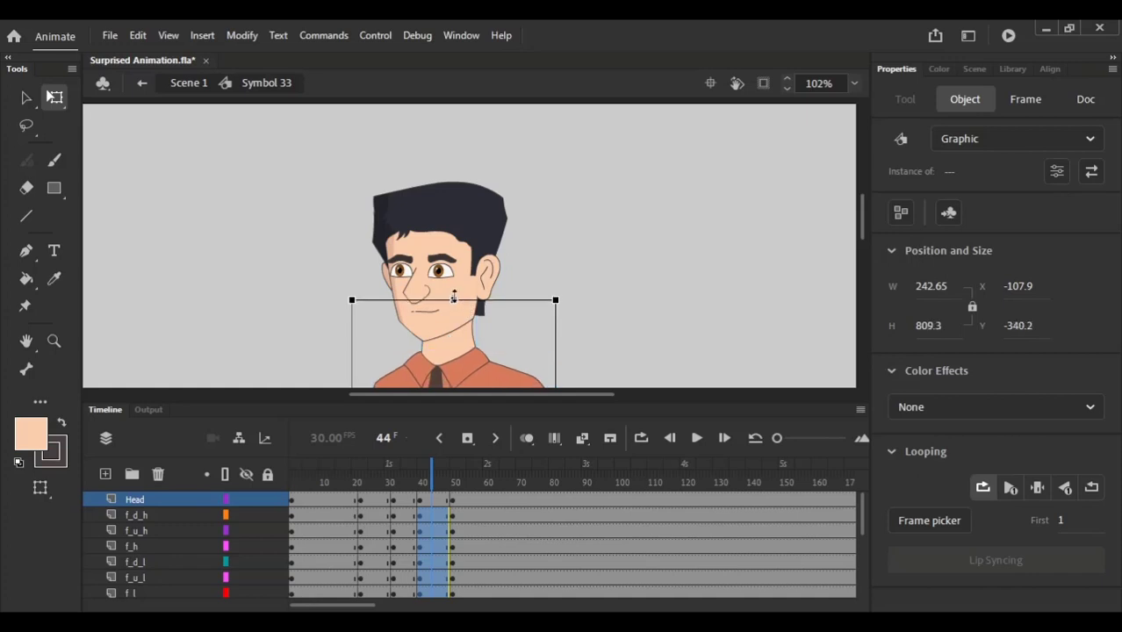
scroll(454, 324, "up", 2)
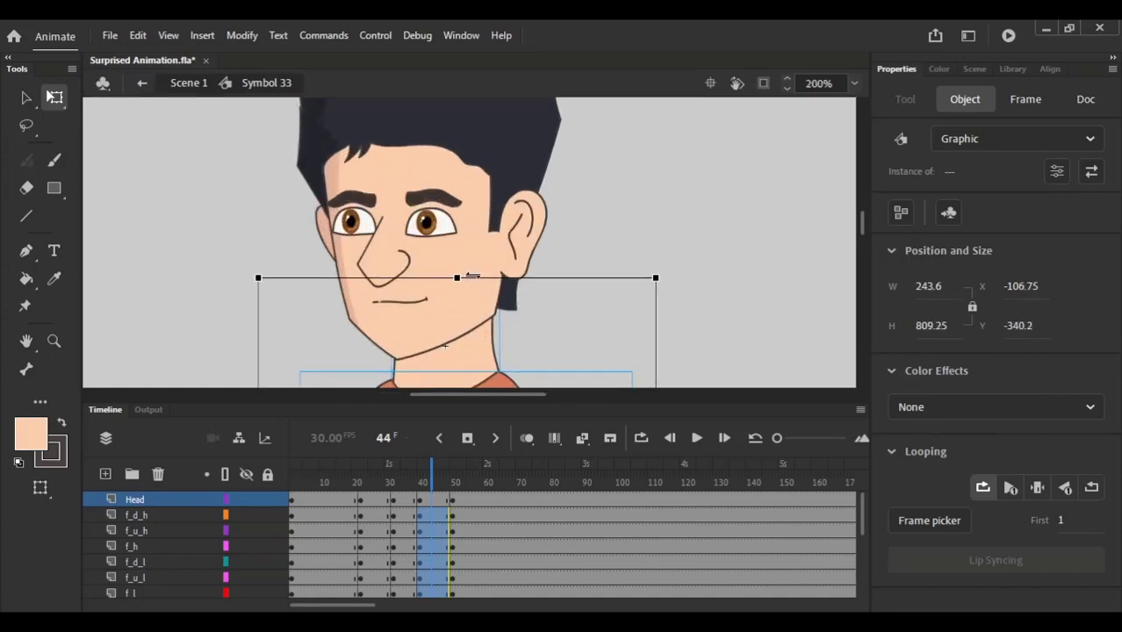
left_click_drag(471, 276, 466, 277)
scroll(467, 276, "down", 2)
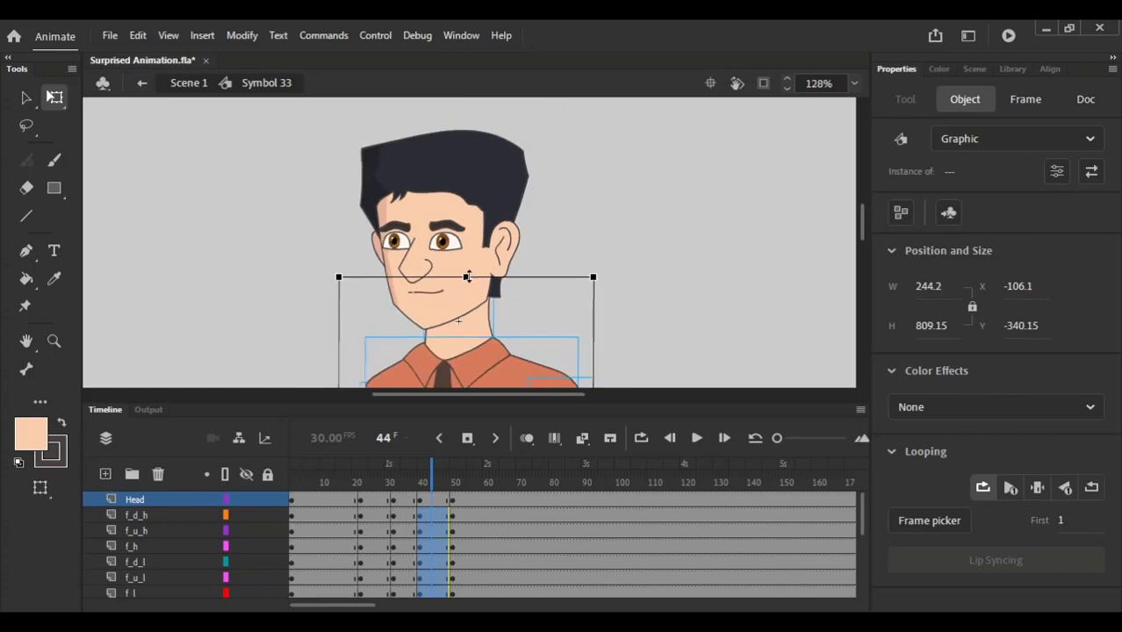
Step: Nudge the head sideways over the neck at frame 44, stretch it to a height of about 196.2 and raise it slightly
left_click(442, 300)
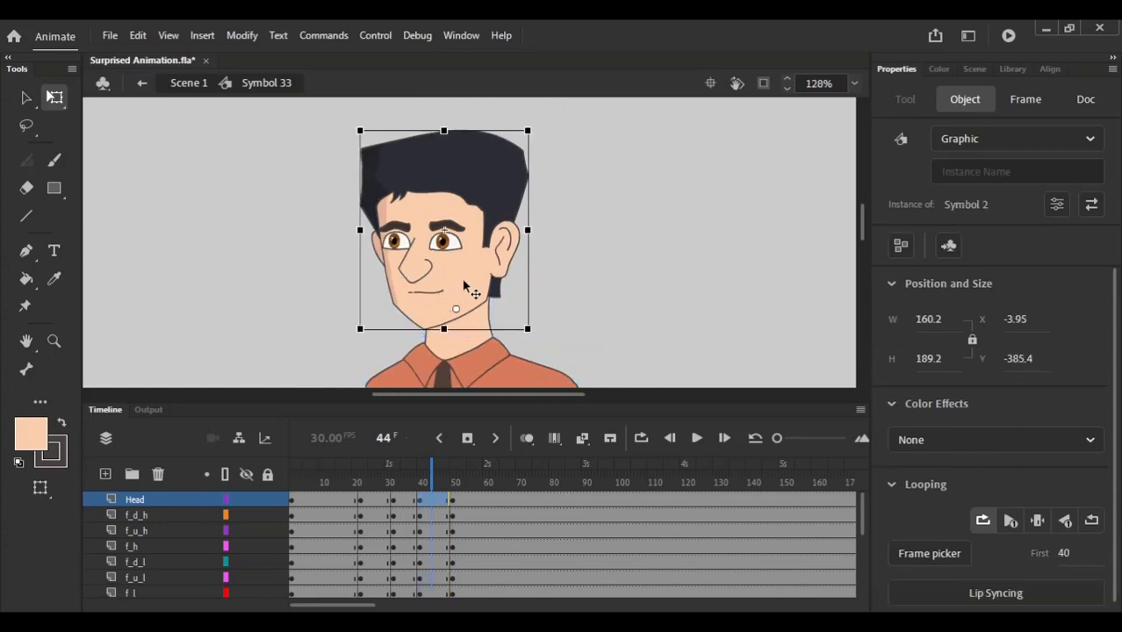
key("Right")
key("Right")
key("Right")
key("Right")
key("Right")
key("Right")
key("Right")
key("Right")
key("Down")
key("Left")
key("Left")
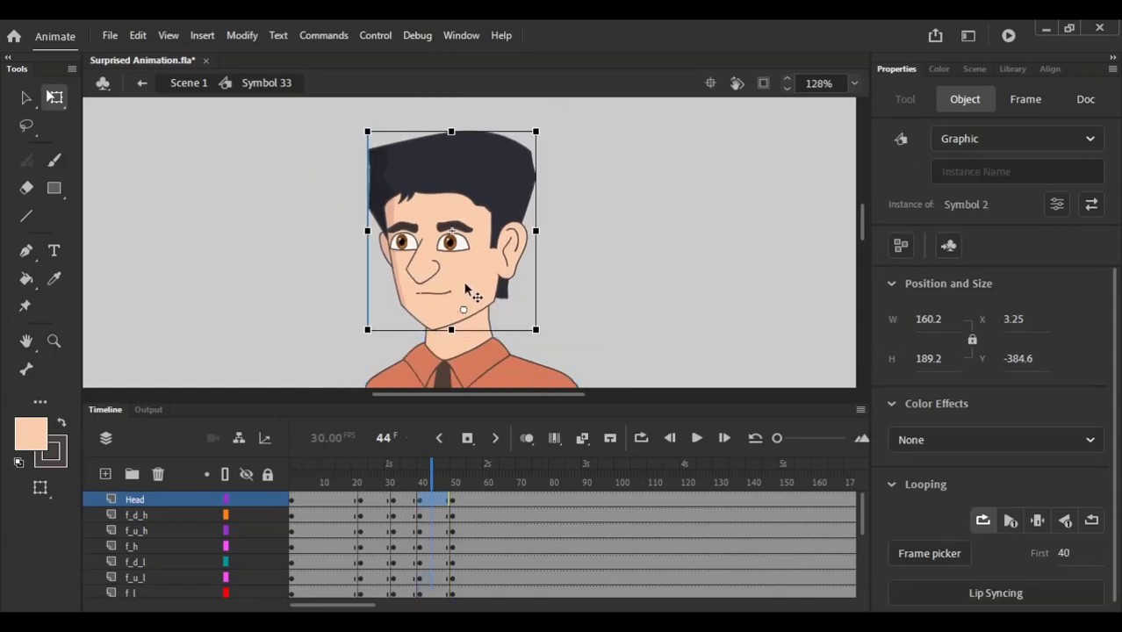
key("Down")
key("Up")
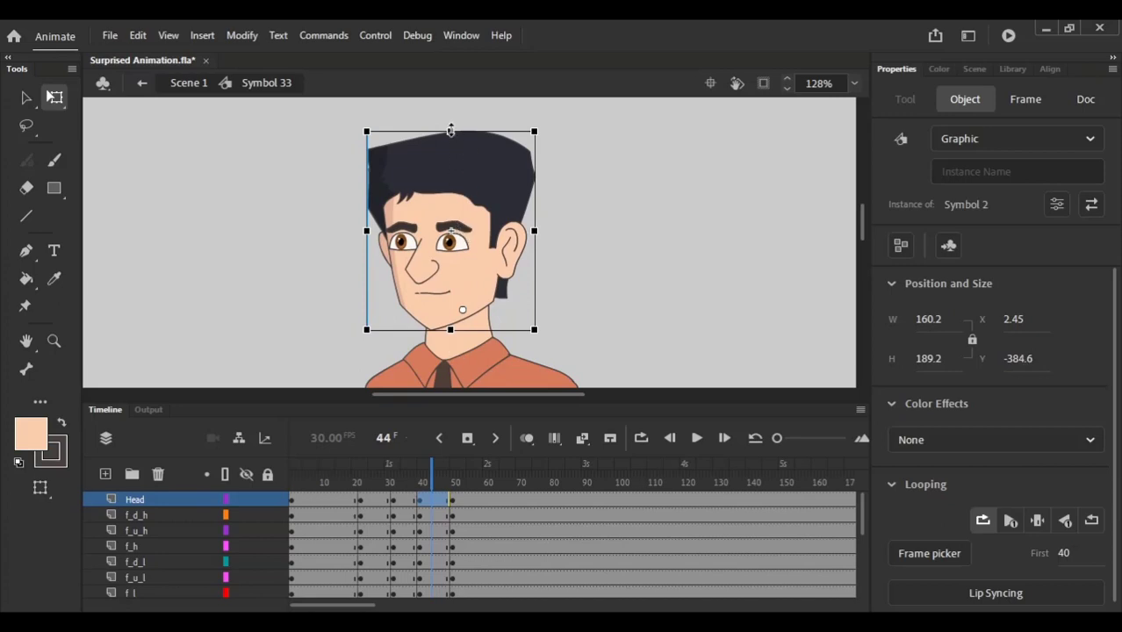
left_click_drag(451, 132, 450, 125)
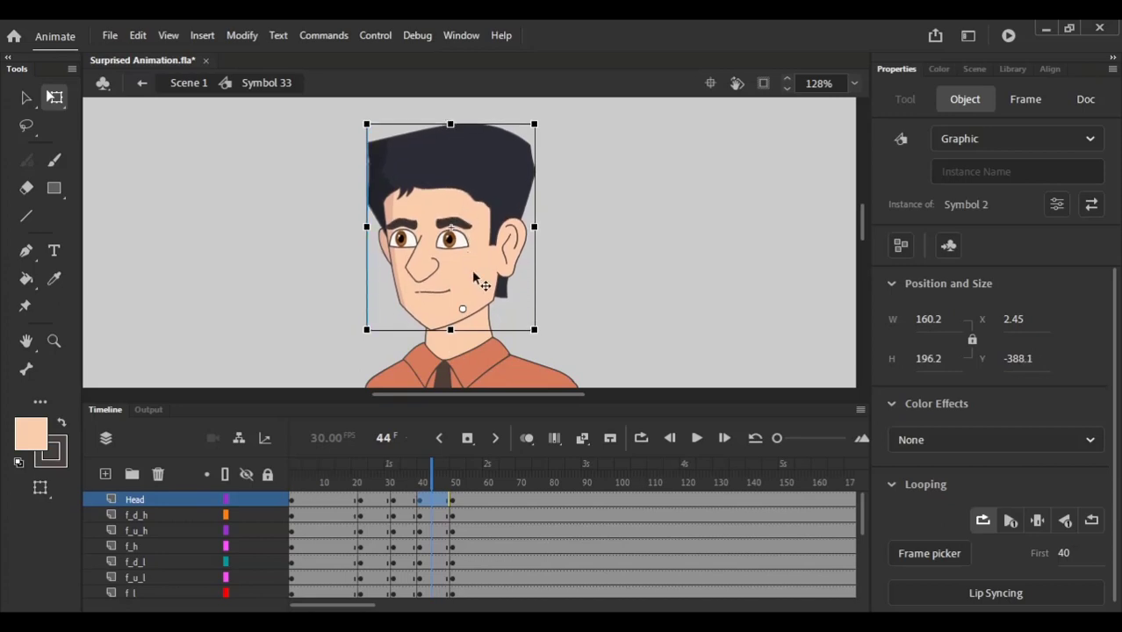
left_click_drag(389, 497, 428, 482)
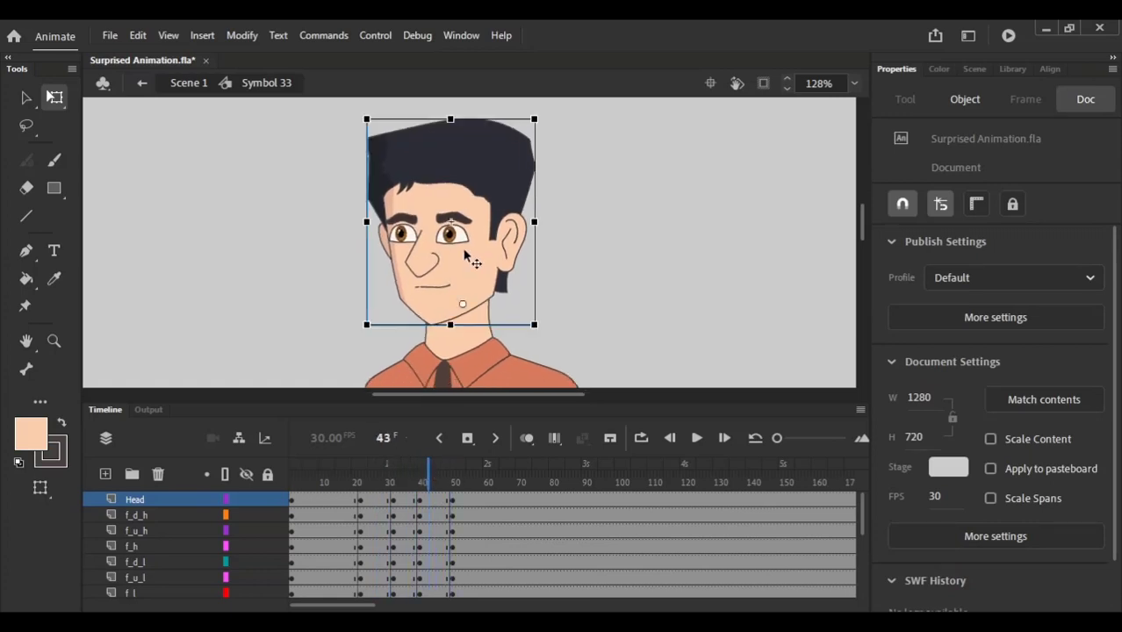
Step: At frame 43, reselect all body parts except the head and skew them slightly back toward the left
left_click_drag(488, 286, 505, 194)
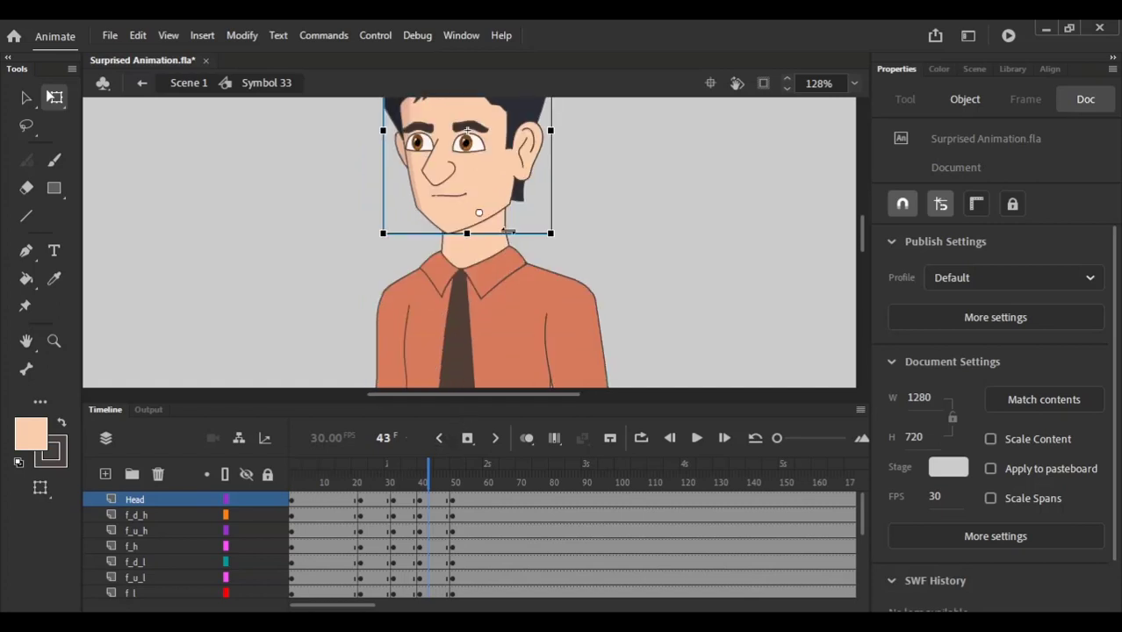
key("ctrl+a")
left_click(476, 193, "shift")
left_click_drag(488, 246, 493, 273)
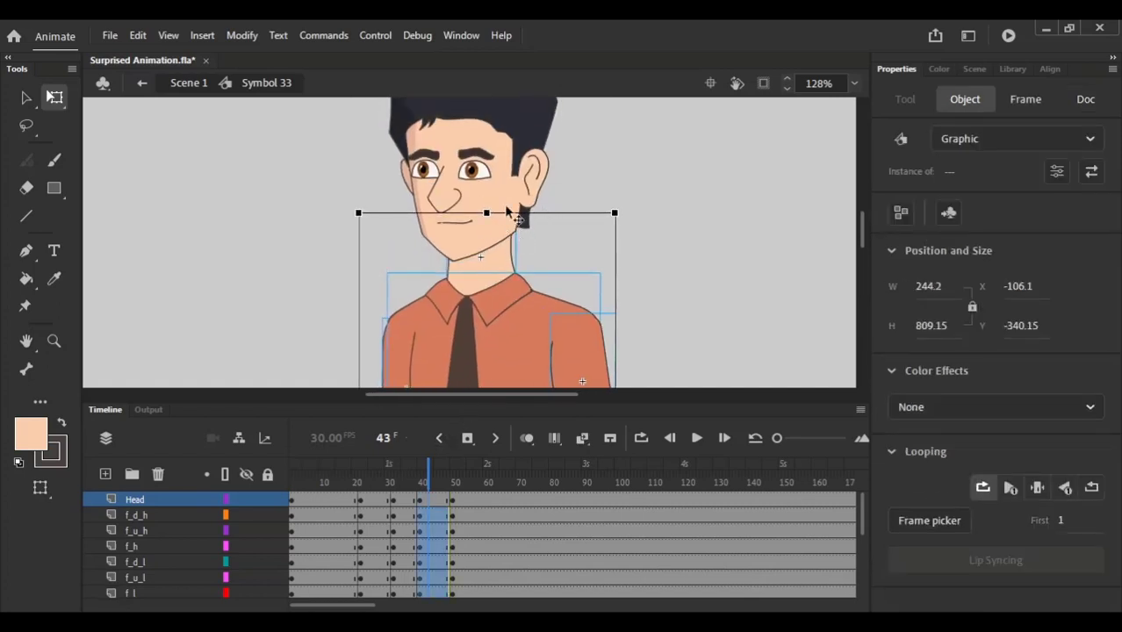
left_click_drag(490, 211, 511, 228)
Step: Realign the head over the neck in the stretched pose and give it a slight skew
left_click(510, 185)
left_click_drag(496, 138, 501, 162)
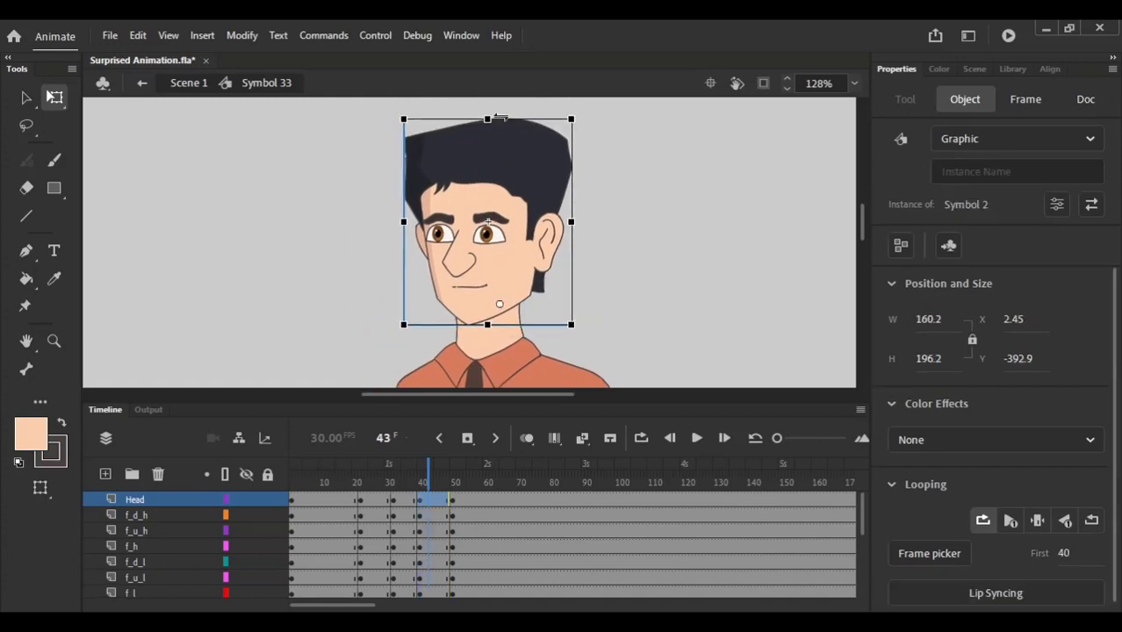
left_click_drag(499, 117, 482, 136)
key("Right")
key("Right")
key("Right")
key("Right")
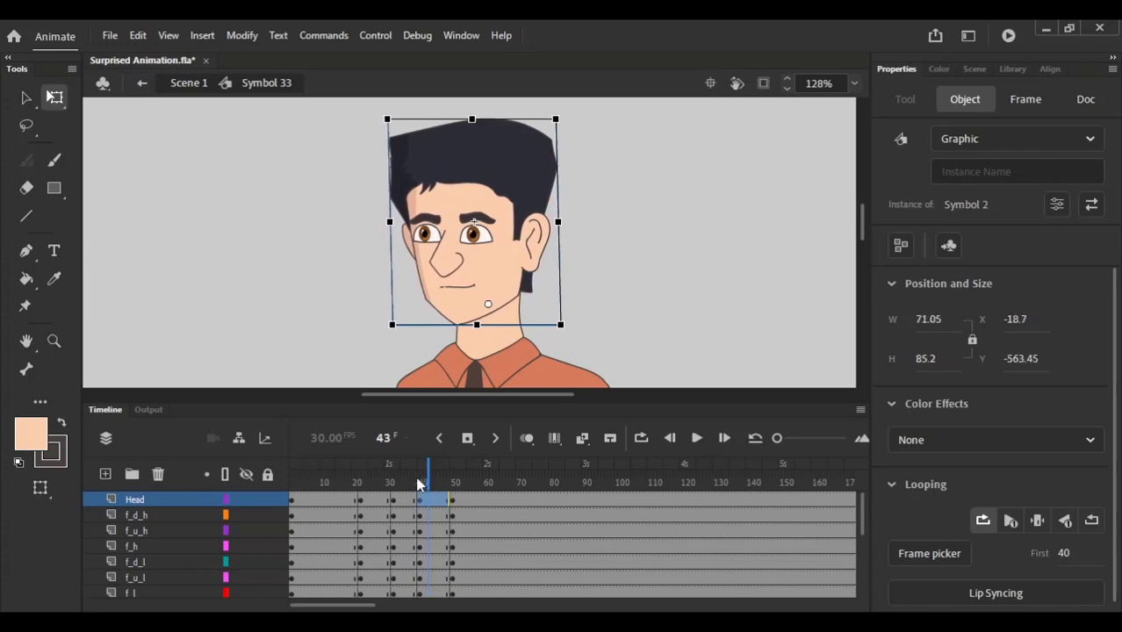
mouse_move(419, 484)
left_mouse_down()
mouse_move(383, 482)
mouse_move(462, 477)
mouse_move(426, 481)
left_mouse_up()
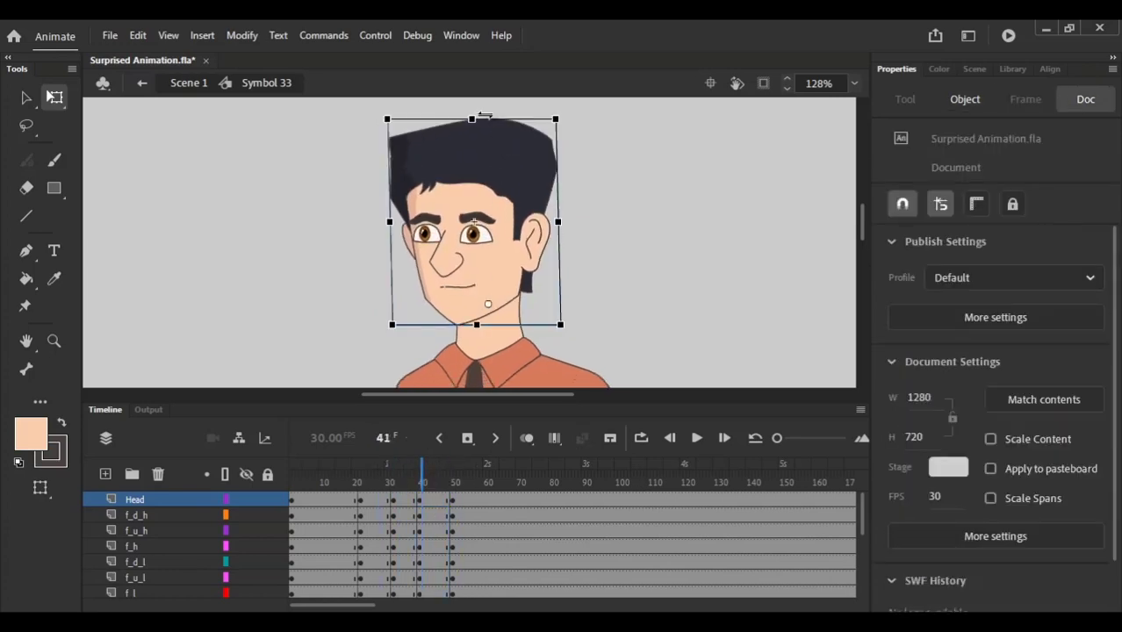
left_click_drag(485, 115, 490, 115)
Step: Scrub through the keyframed poses and play the animation to review the head and body movement
left_click_drag(392, 480, 449, 473)
scroll(424, 368, "down", 2)
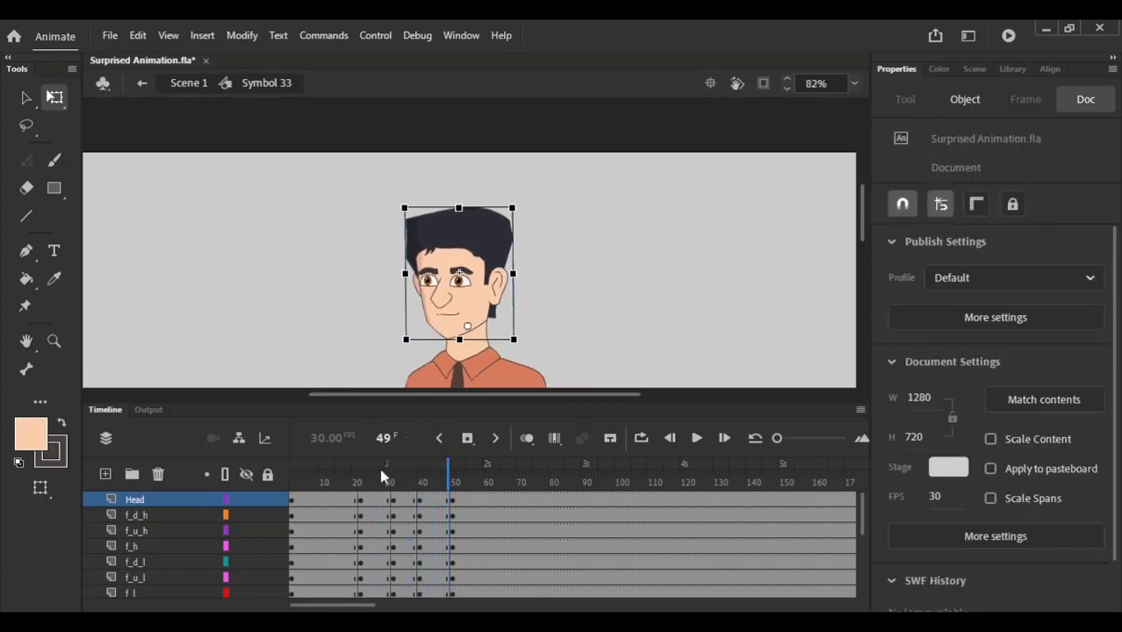
left_click(347, 469)
key("Return")
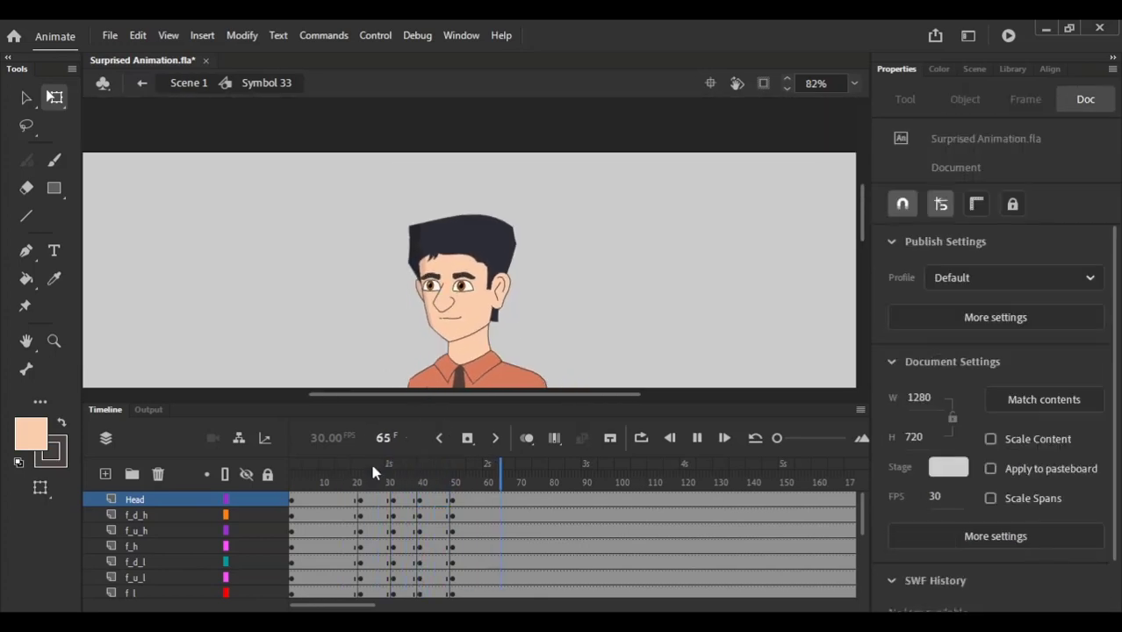
Step: Create classic tweens between the pose keyframes on every layer from Head down to neck
key("Return")
left_click_drag(425, 482, 435, 482)
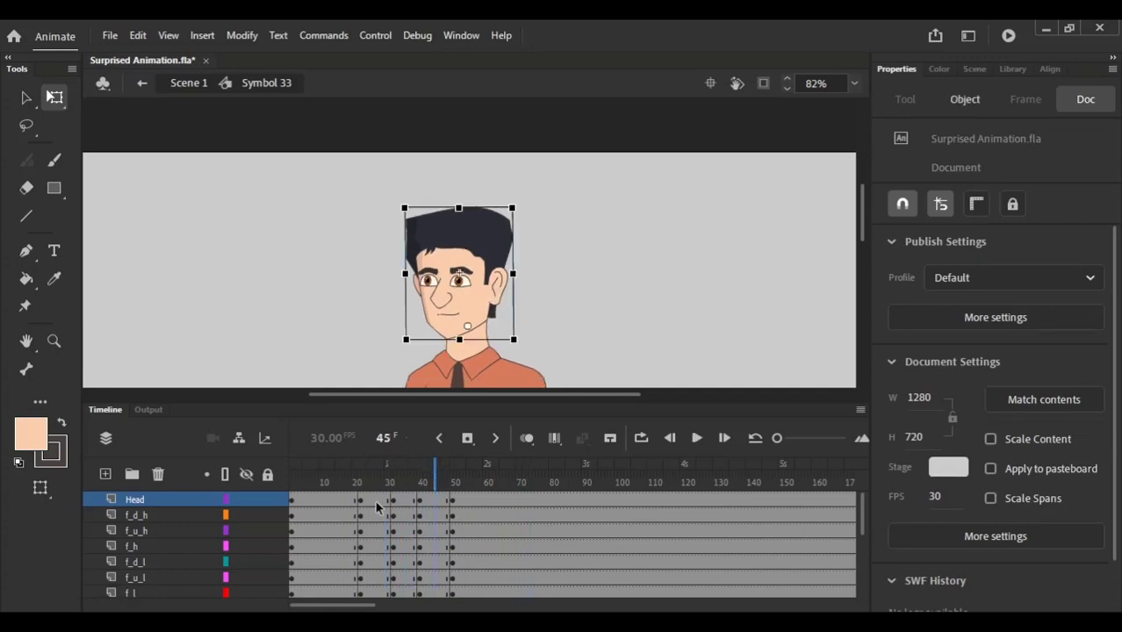
left_click_drag(376, 502, 431, 606)
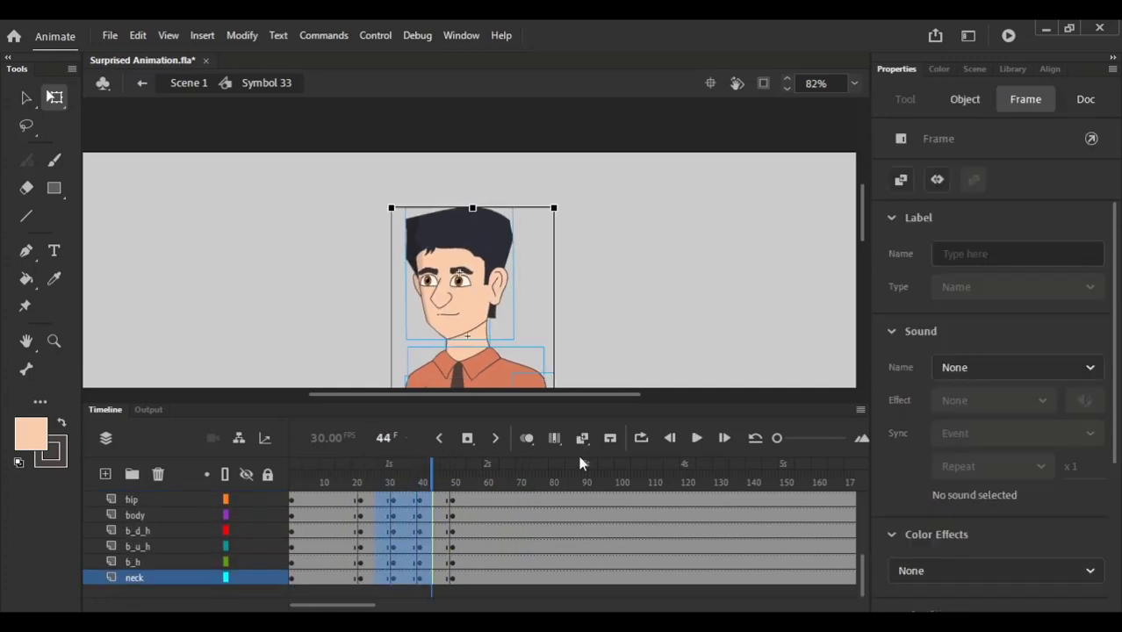
left_click(581, 438)
scroll(378, 518, "up", 3)
Step: Play the tweened animation several times from around frame 20, with the whole stage in view, to review the motion
left_click(353, 483)
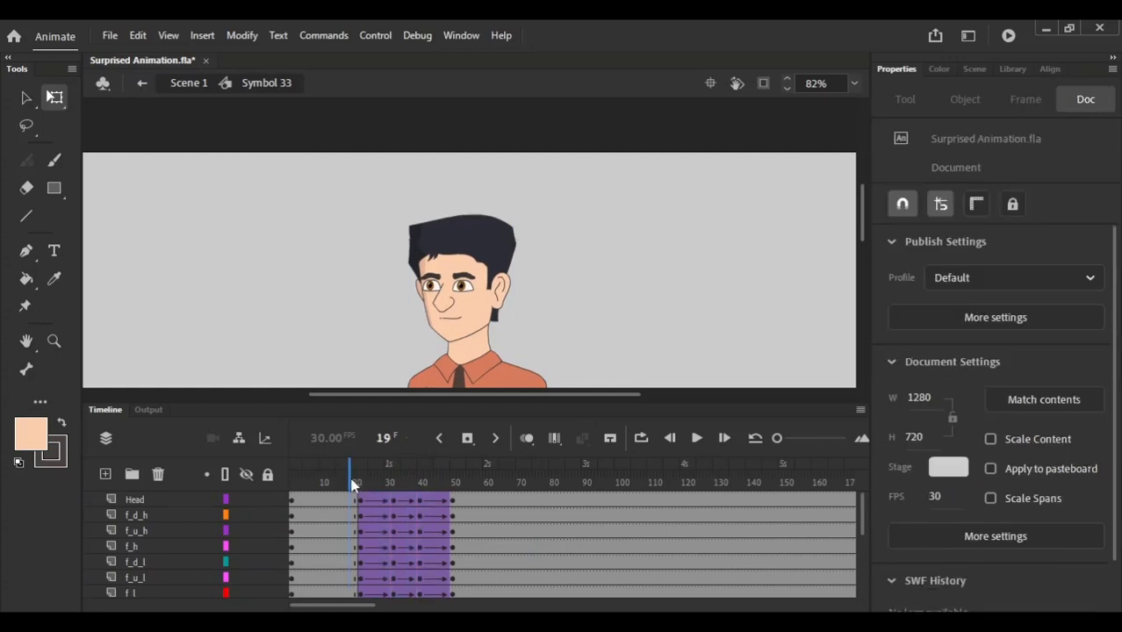
key("Return")
left_click(854, 84)
left_click(835, 136)
left_click(356, 483)
key("Return")
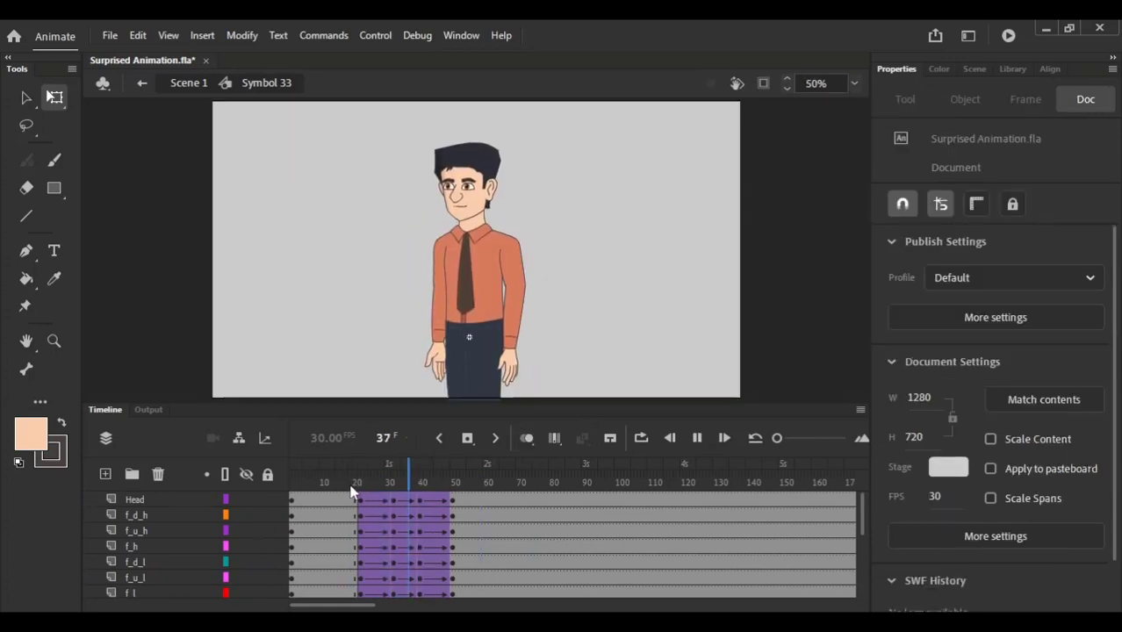
left_click(368, 480)
key("Return")
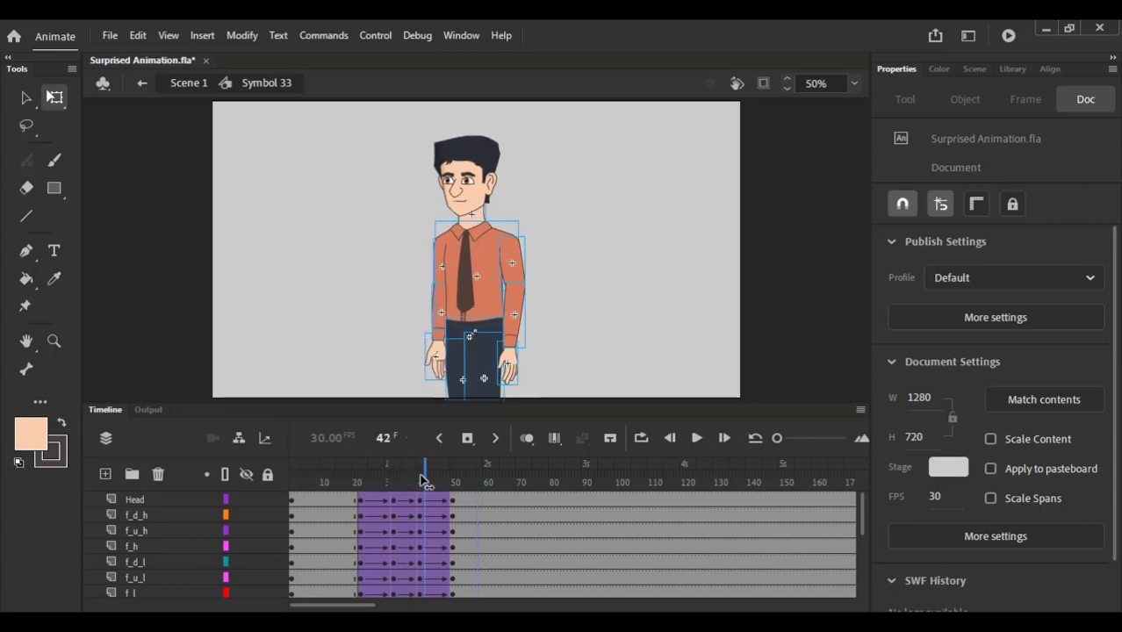
left_click(366, 474)
key("Return")
left_click(417, 476)
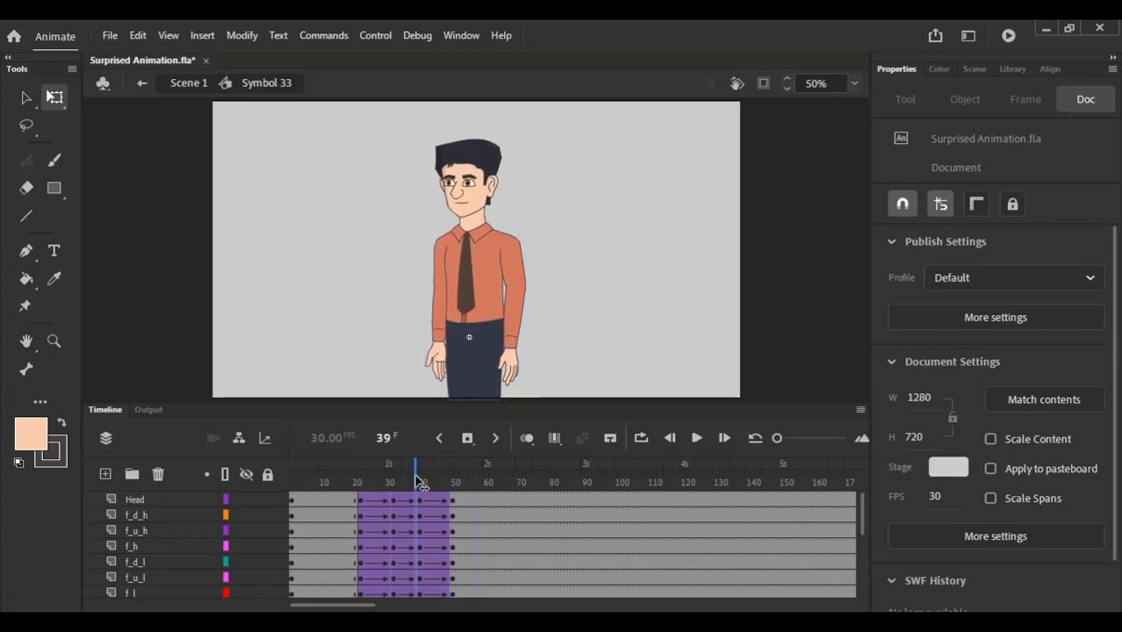
Step: Examine the head close up at the frame 40 stretch pose and replay the tweens to check its movement
key("ctrl+a")
scroll(505, 186, "up", 3)
scroll(505, 185, "up", 1)
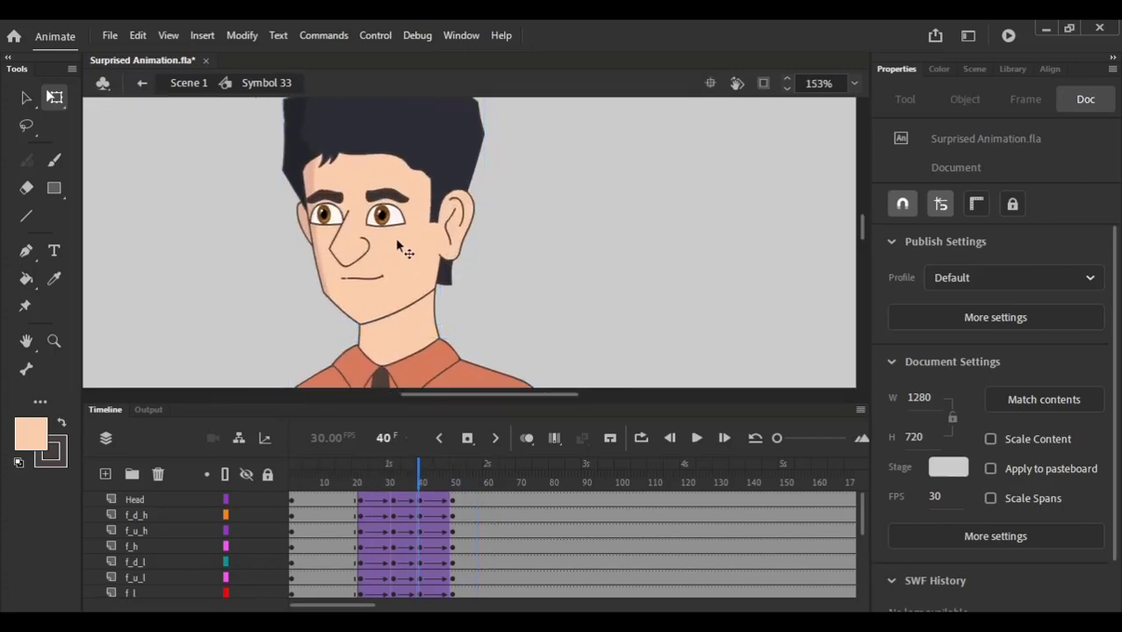
scroll(395, 238, "up", 2)
left_click(395, 263)
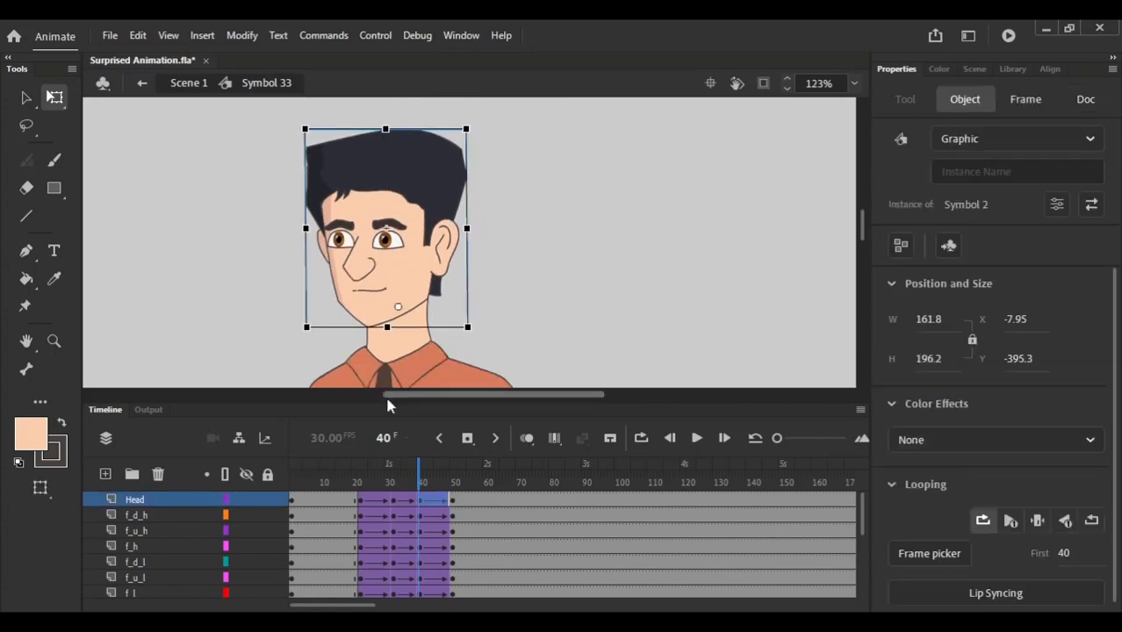
left_click(360, 474)
key("Return")
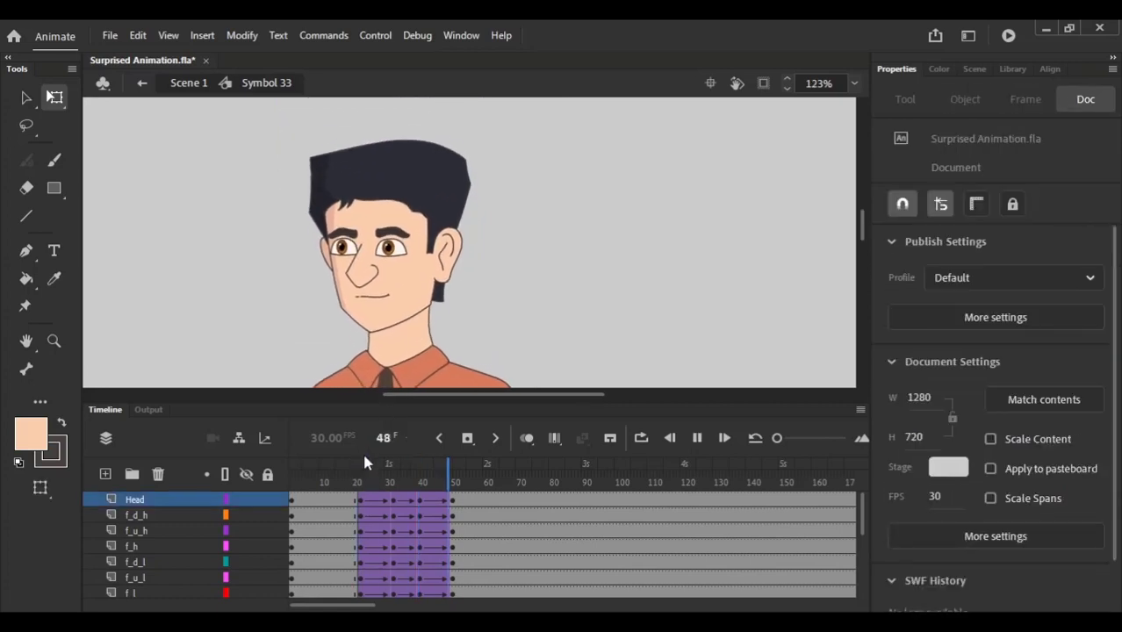
key("Return")
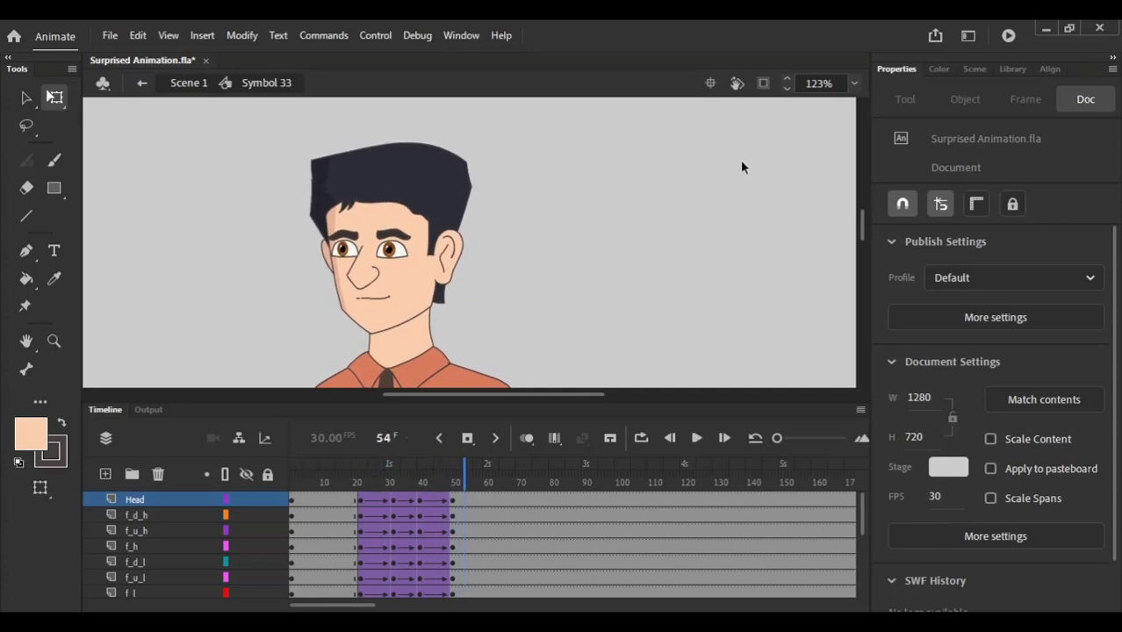
Step: Try moving the frame 32 keyframes of all layers to frame 28, and undo the shift
left_click(854, 82)
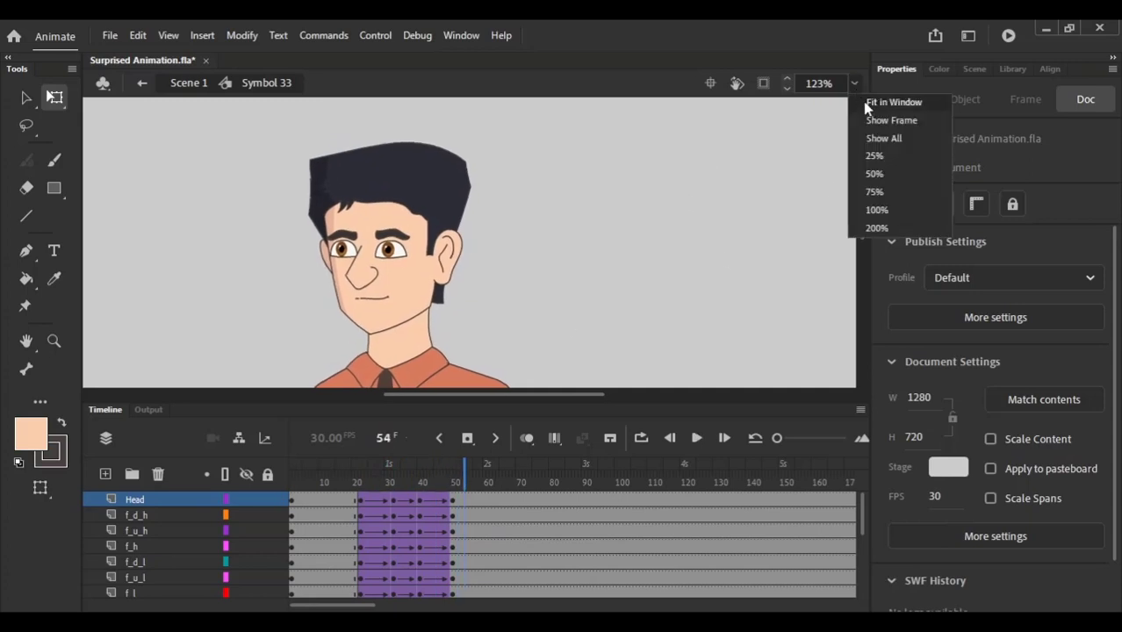
left_click(878, 171)
left_click_drag(361, 470, 457, 604)
left_click(469, 590)
left_click(394, 560)
left_click_drag(396, 558, 390, 493)
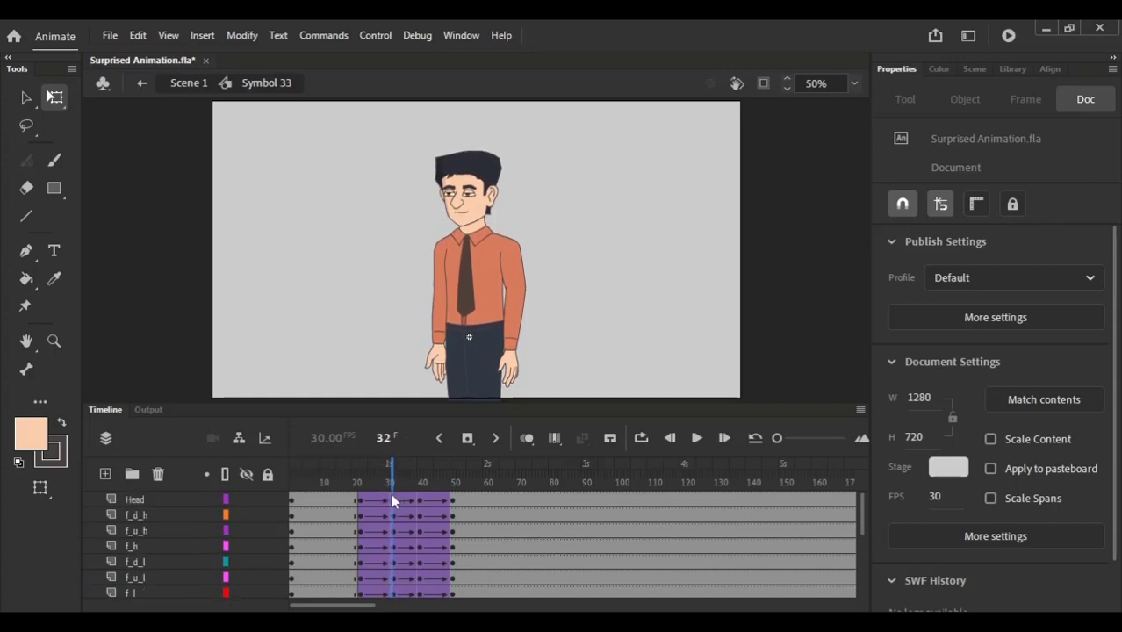
left_click_drag(381, 544, 381, 540)
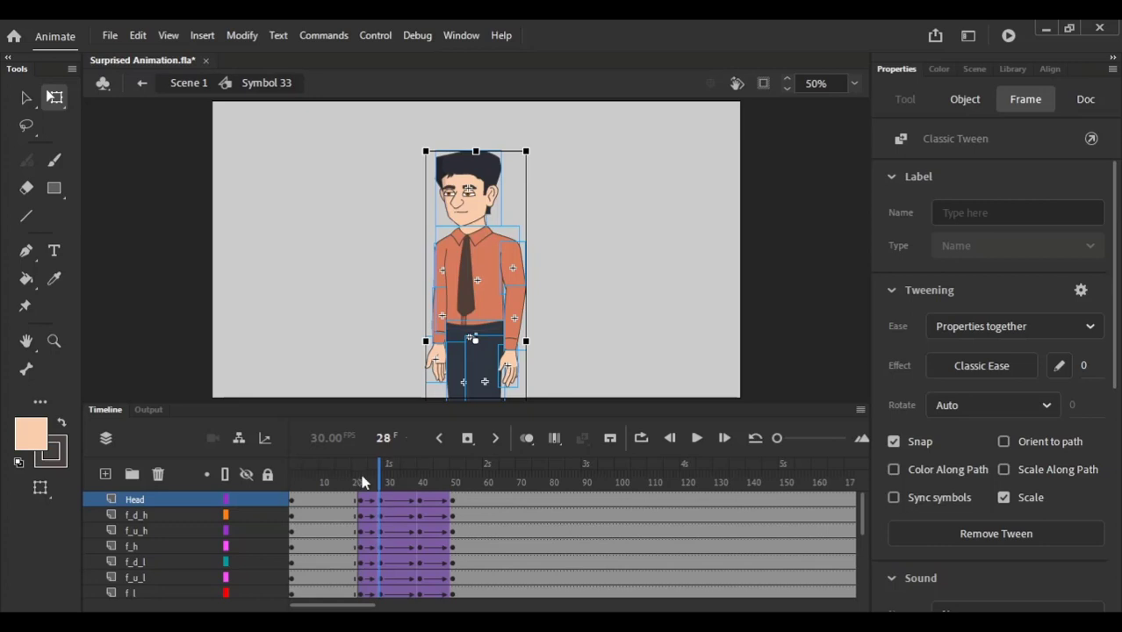
key("ctrl+z")
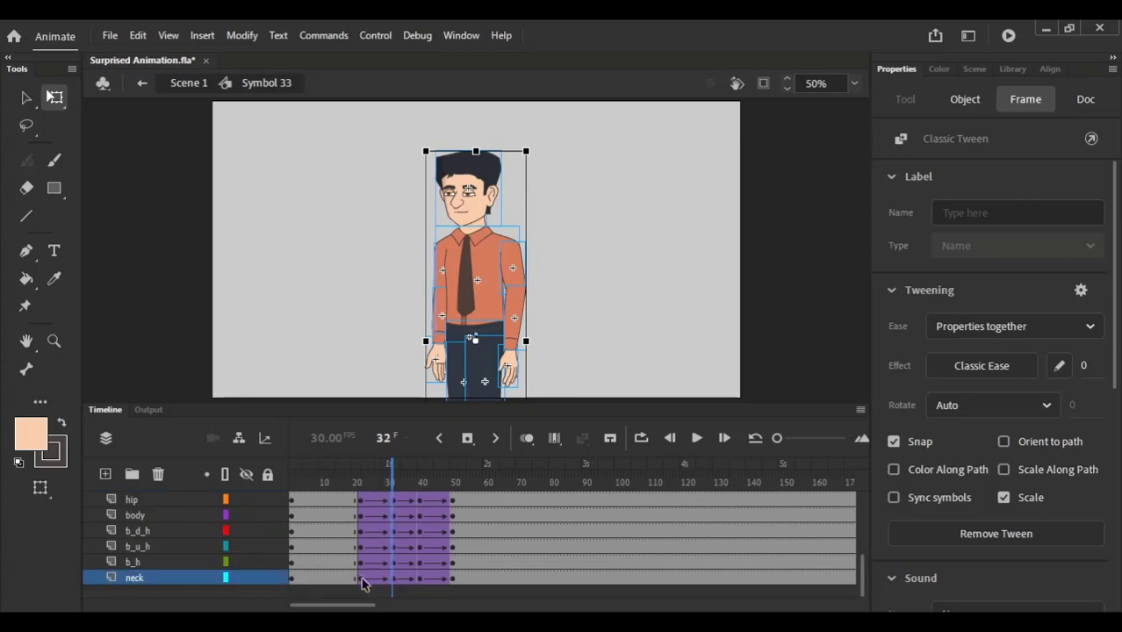
Step: Compress the tweened span on all layers so it ends at frame 41, and play the faster motion
left_click_drag(358, 587, 451, 496)
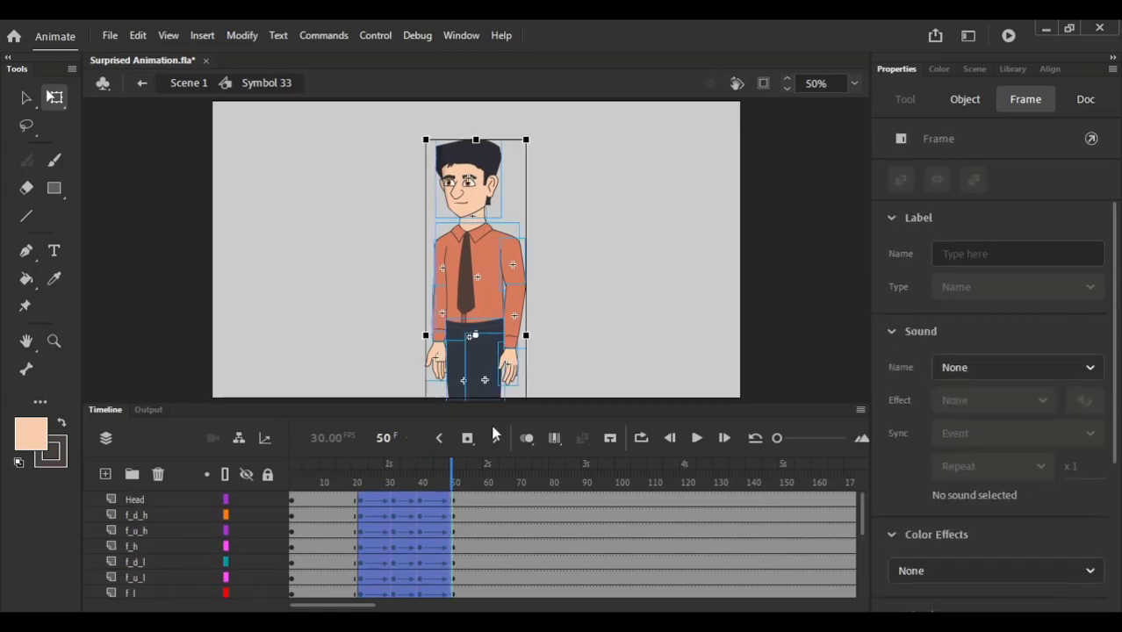
left_click_drag(504, 402, 505, 217)
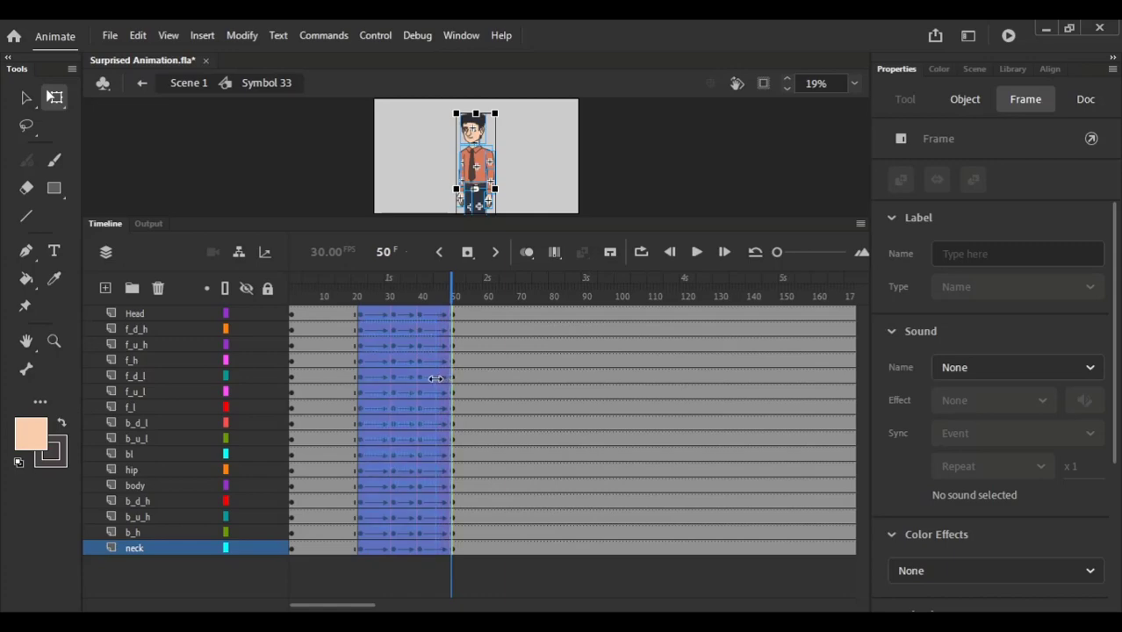
left_click_drag(438, 378, 420, 377)
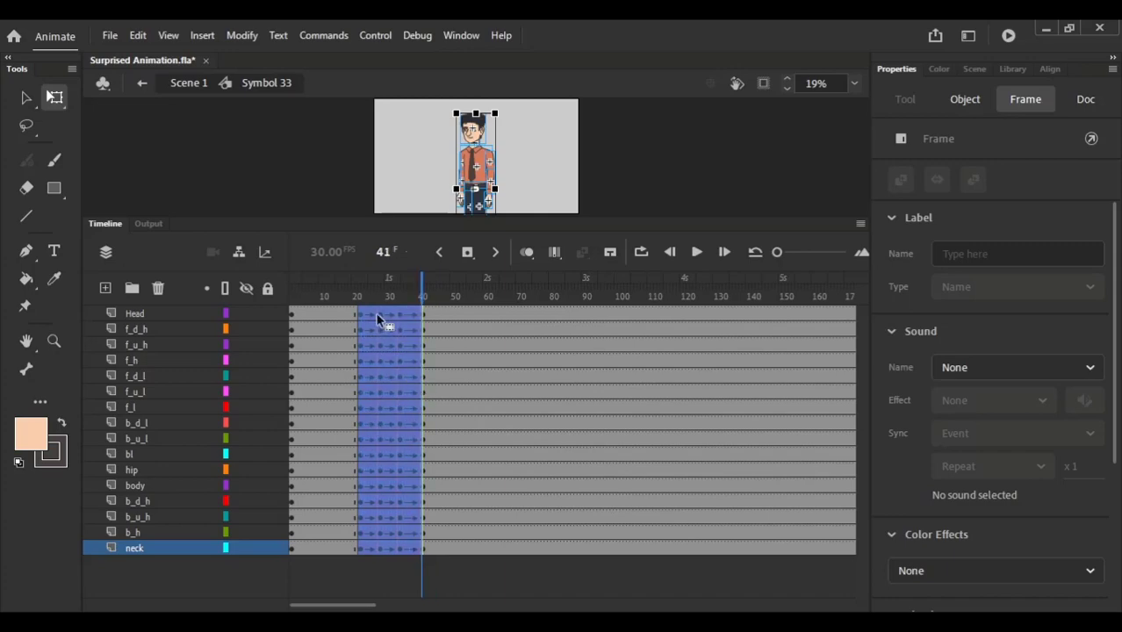
left_click_drag(524, 219, 523, 449)
key("Return")
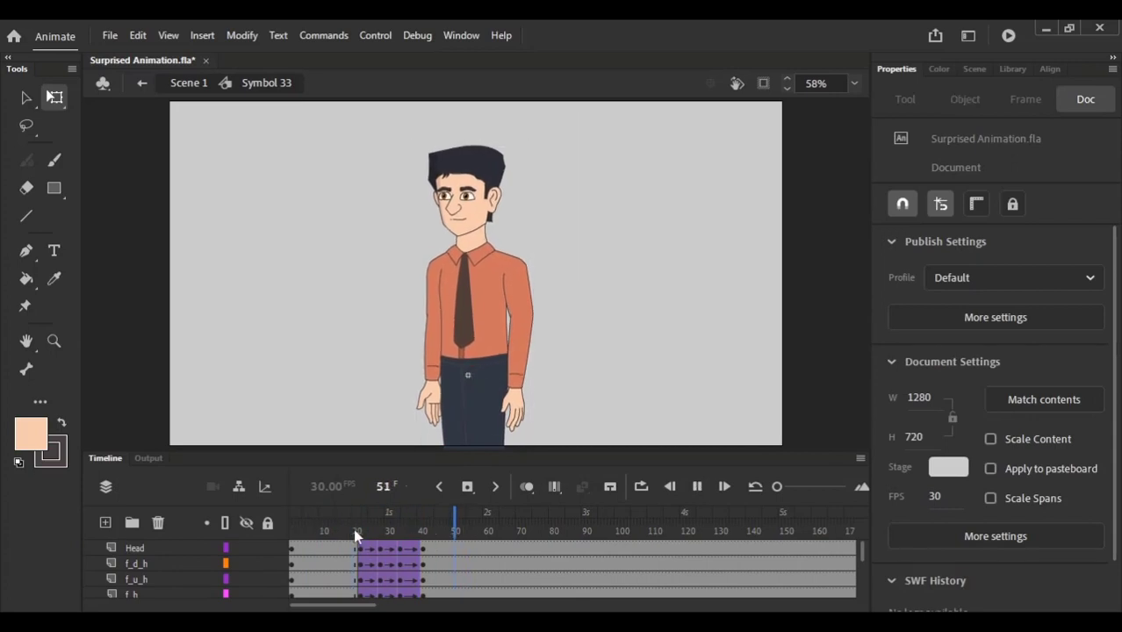
Step: At frame 34, stretch all body parts except the head to a height of about 817 and raise the head slightly
left_click(479, 202)
scroll(509, 261, "up", 2)
scroll(510, 261, "up", 3)
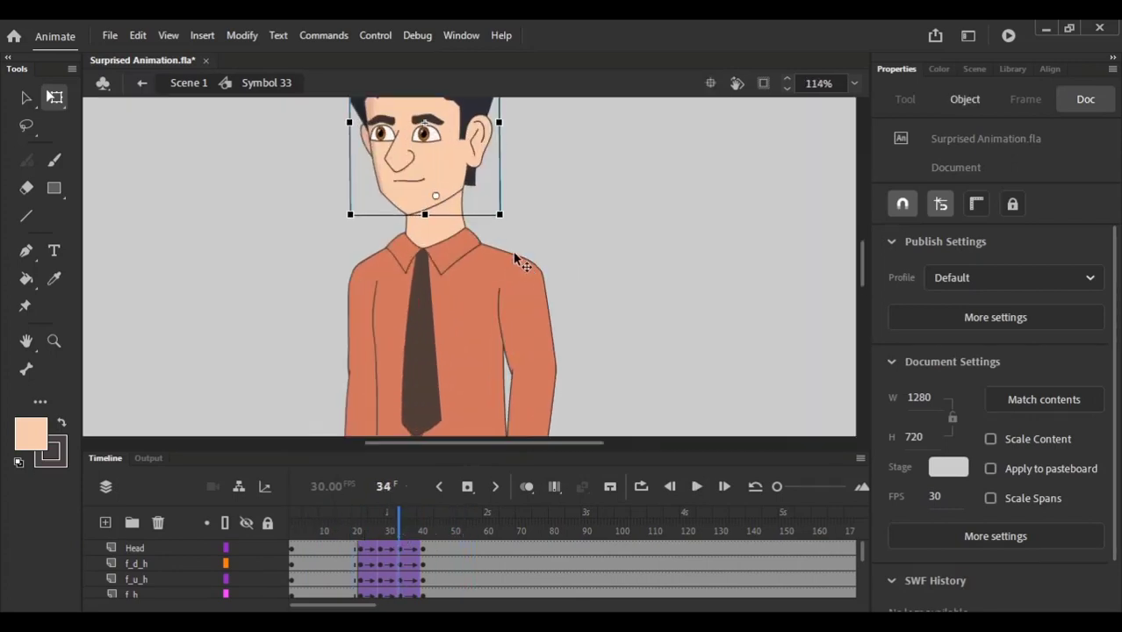
left_click(521, 262)
scroll(453, 219, "up", 1)
left_click(439, 215)
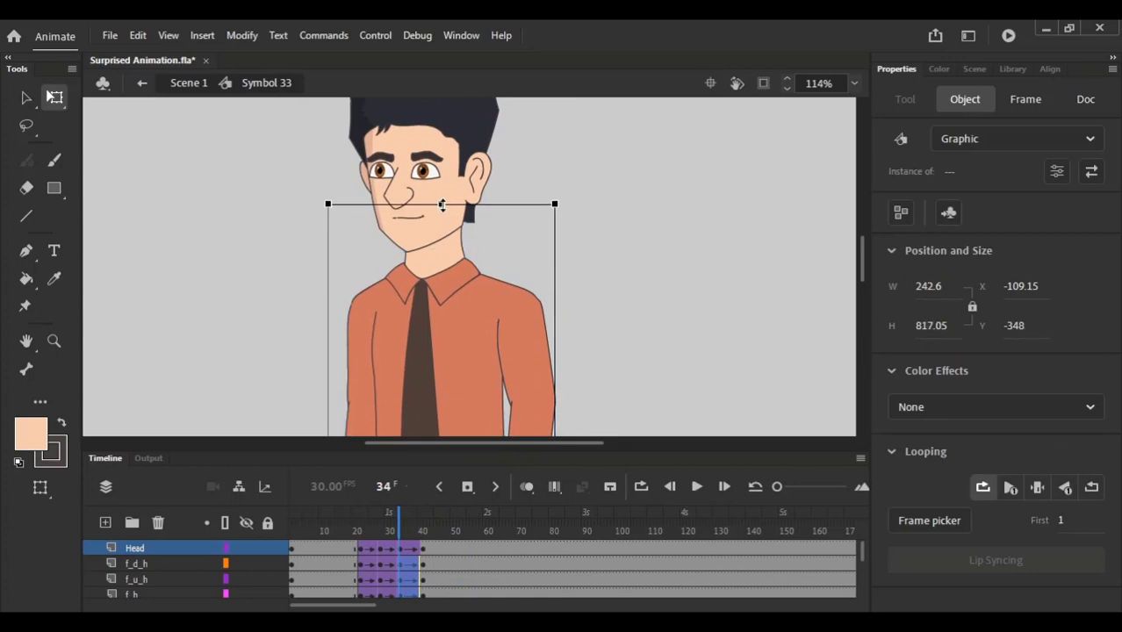
left_click(400, 548)
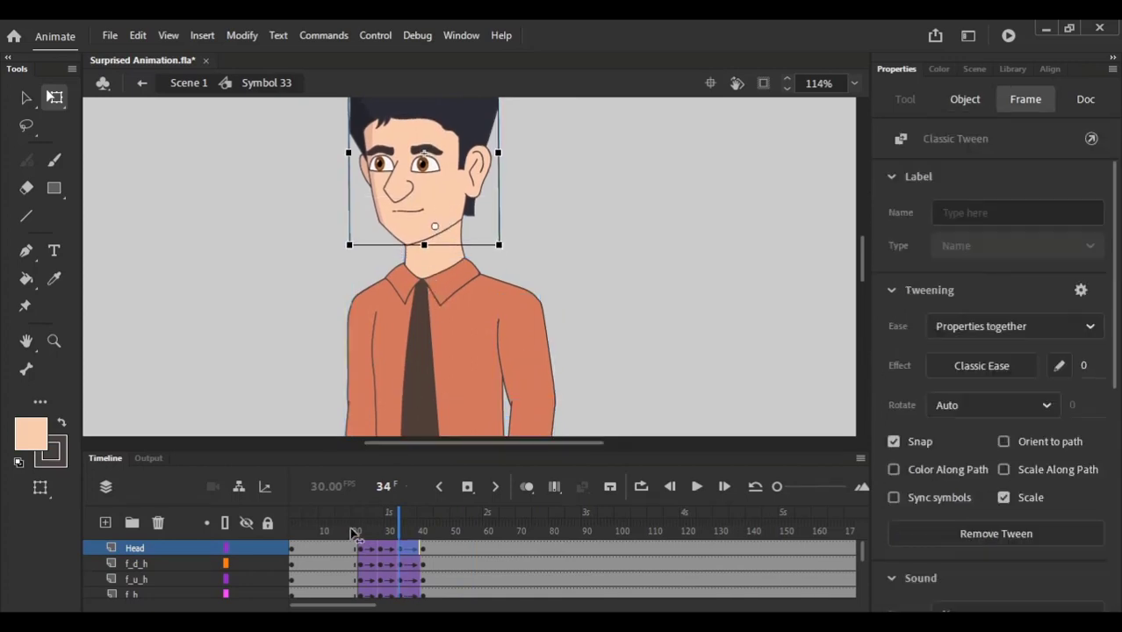
Step: Review the squash pose at frame 28 and replay the animation, both close up and with the whole stage in view
left_click_drag(383, 518, 355, 519)
key("Return")
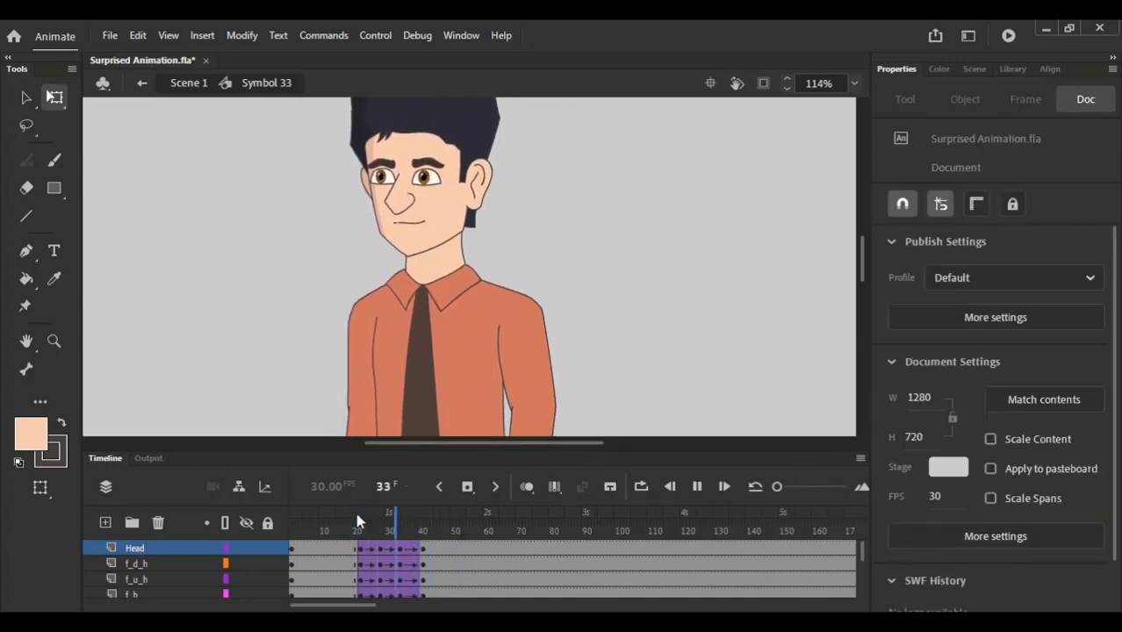
left_click(610, 198)
left_click(380, 548)
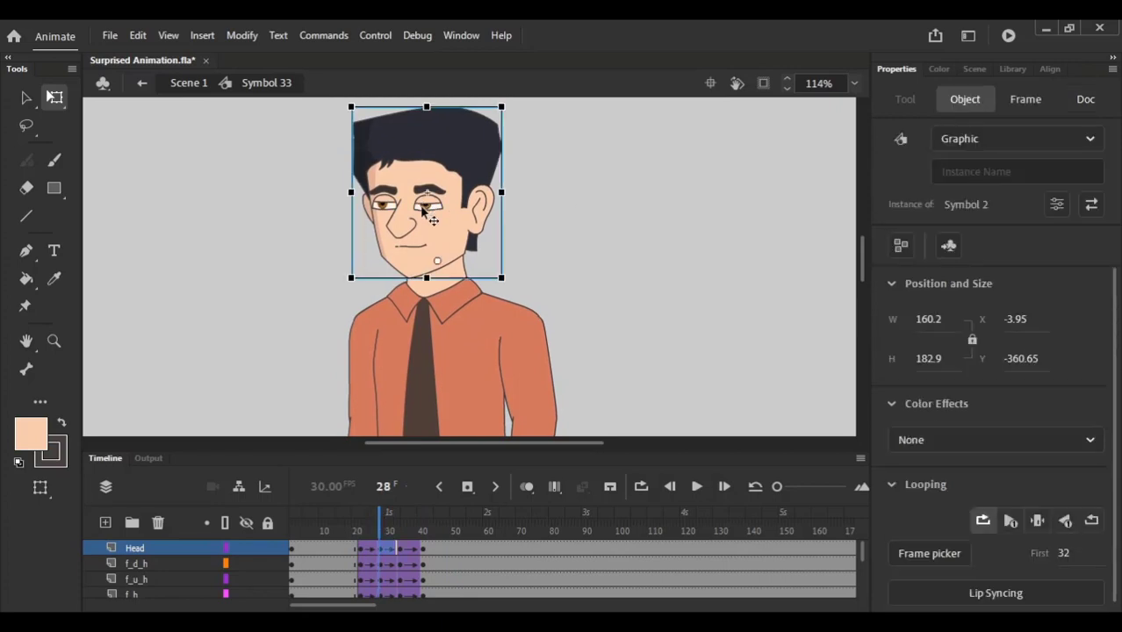
left_click(346, 522)
key("Return")
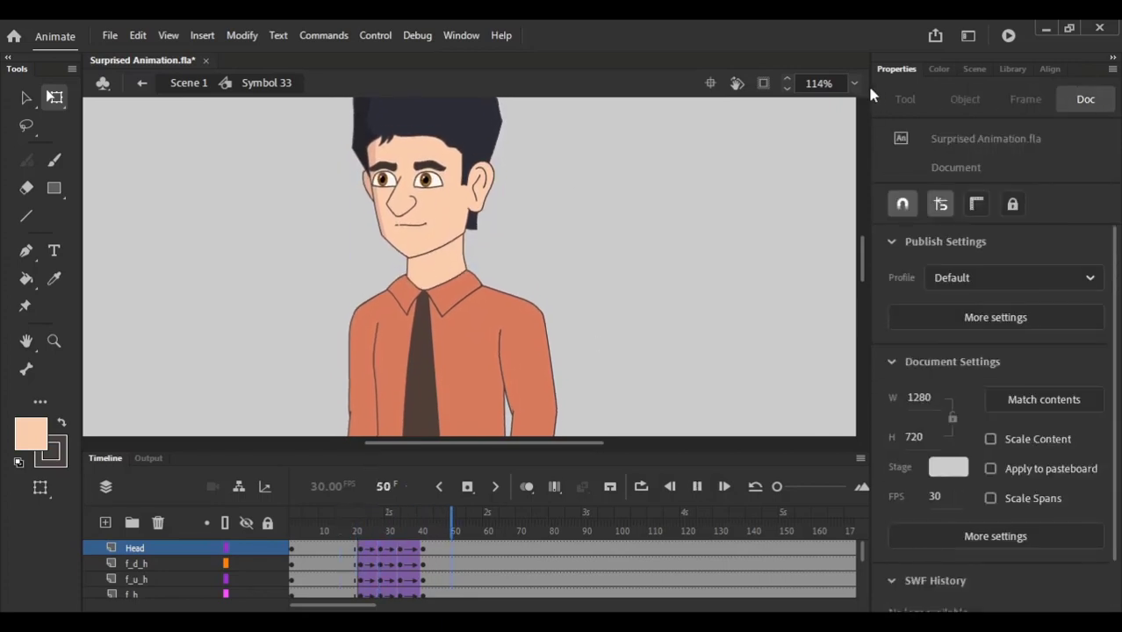
key("ctrl+a")
key("Return")
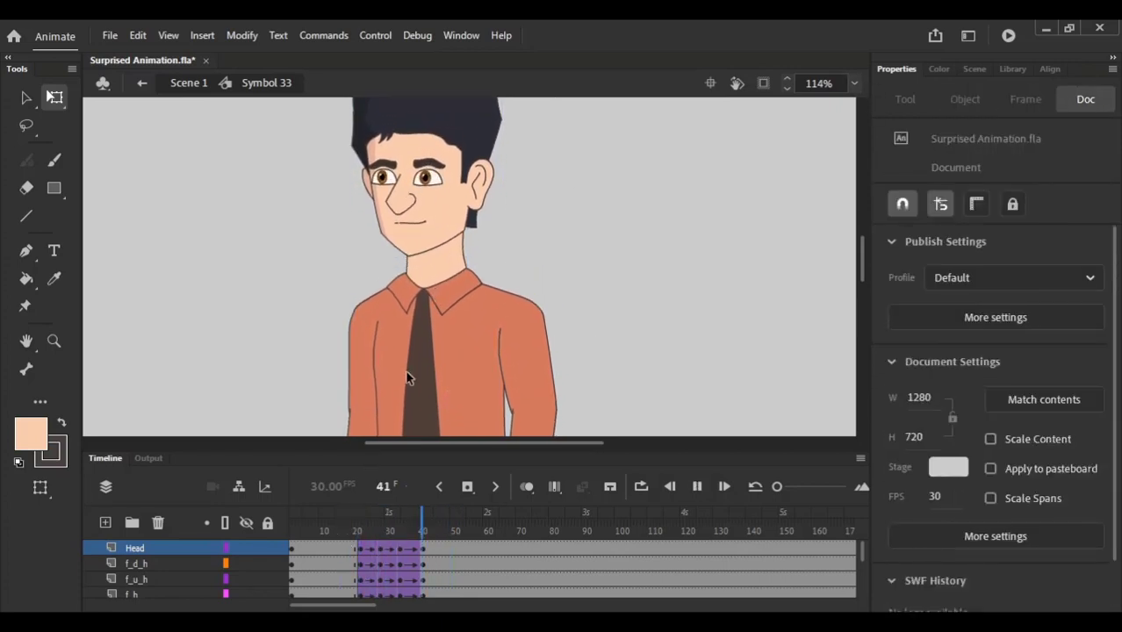
left_click(450, 211)
key("Return")
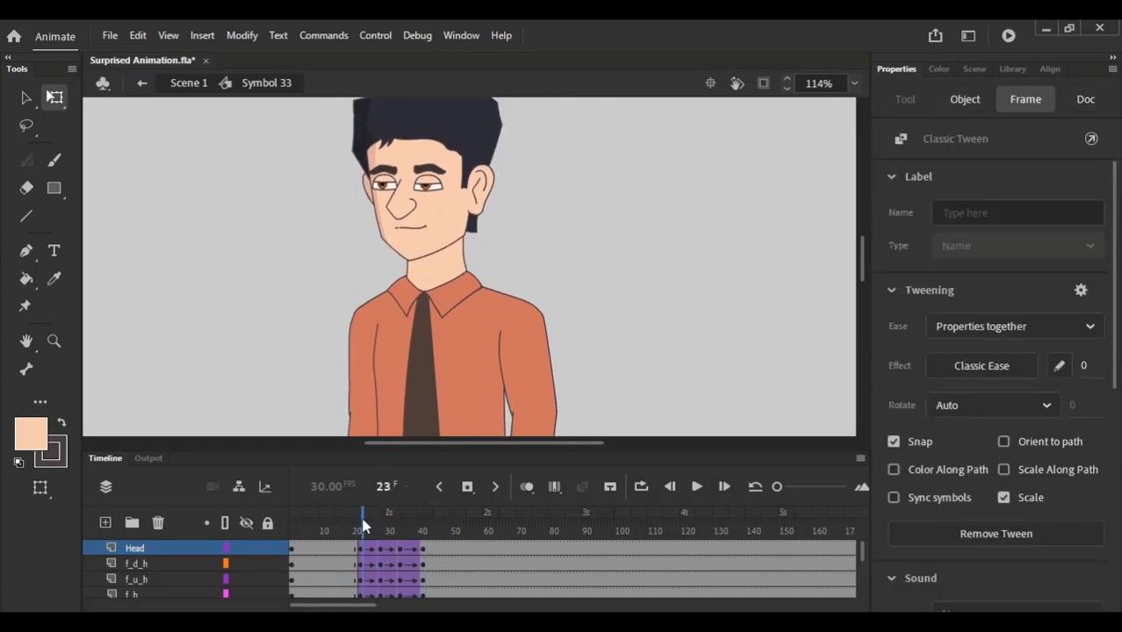
left_click(854, 83)
left_click(878, 103)
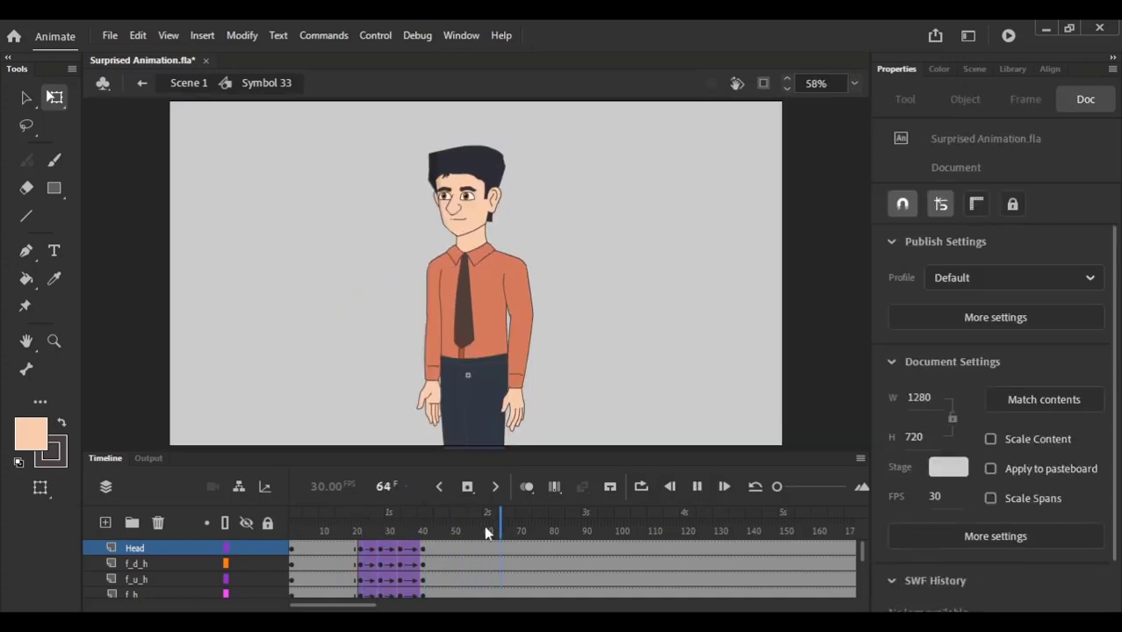
left_click(328, 527)
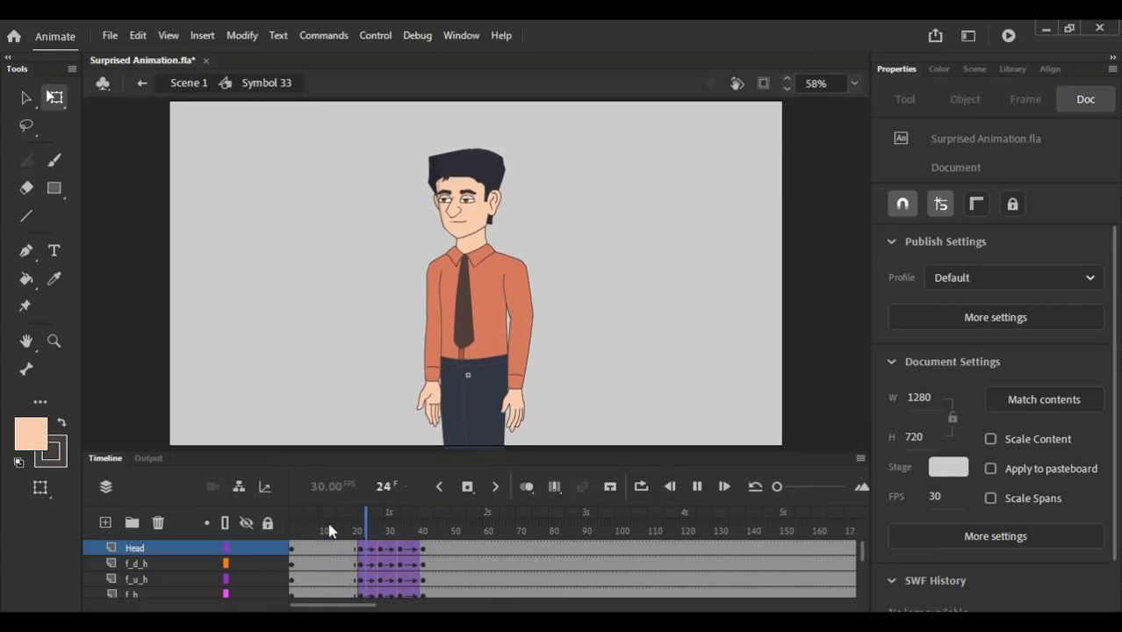
left_click(330, 529)
key("Return")
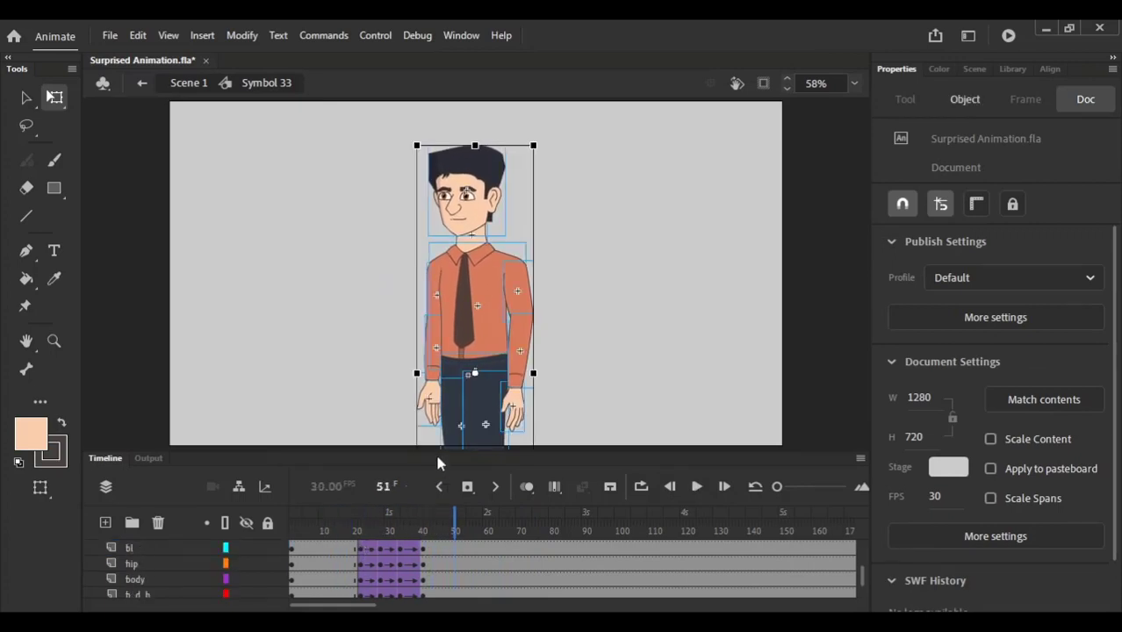
Step: Select the tweened frames from frame 22 on all layers and compress the span so it ends at frame 38
left_click_drag(435, 450, 434, 209)
left_click_drag(355, 304, 408, 554)
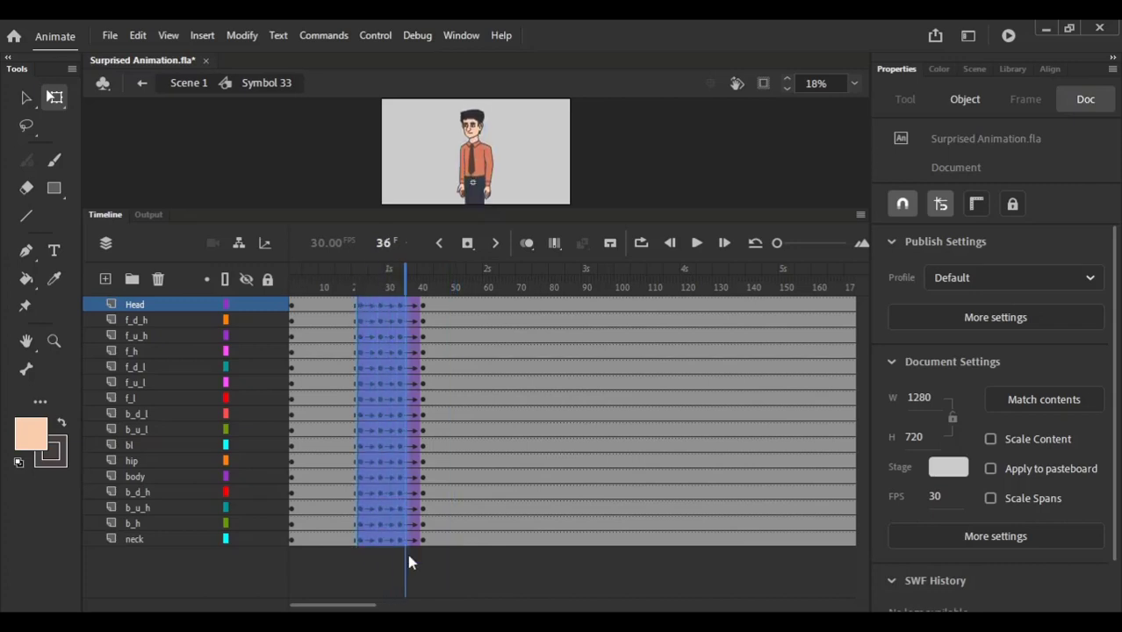
left_click_drag(356, 304, 422, 608)
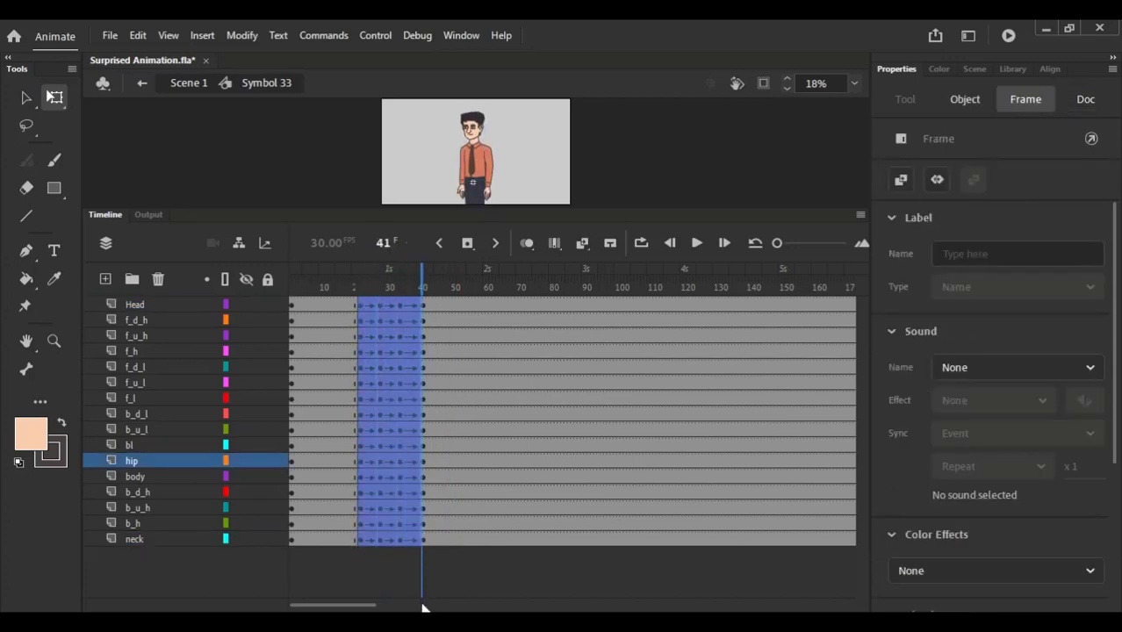
left_click(425, 414)
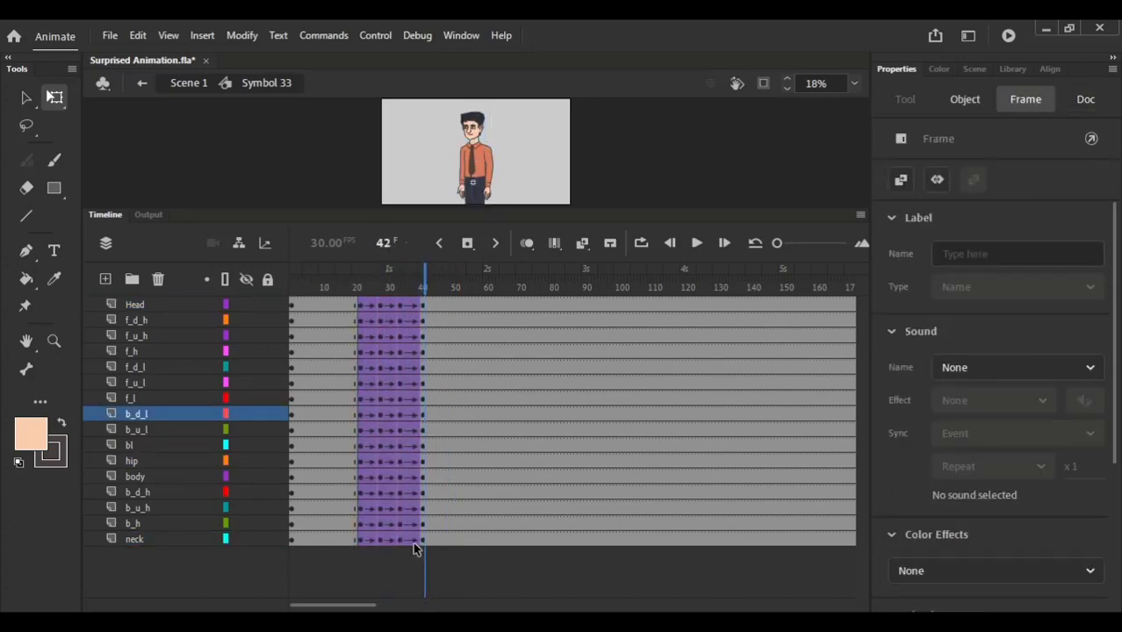
left_click_drag(422, 549, 359, 305)
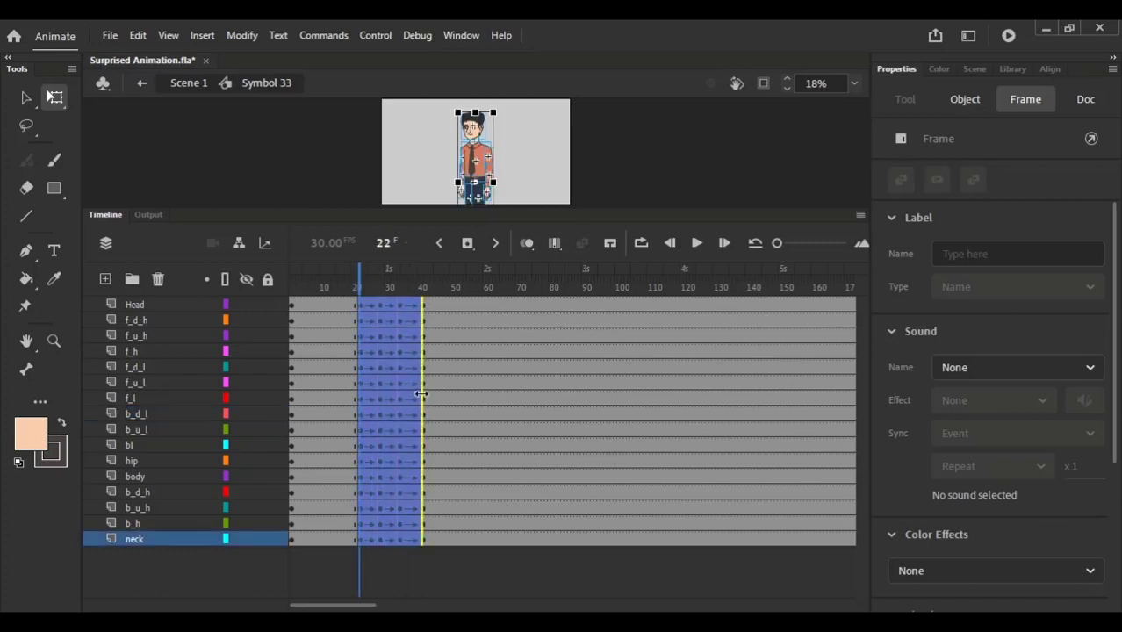
left_click_drag(411, 394, 402, 396)
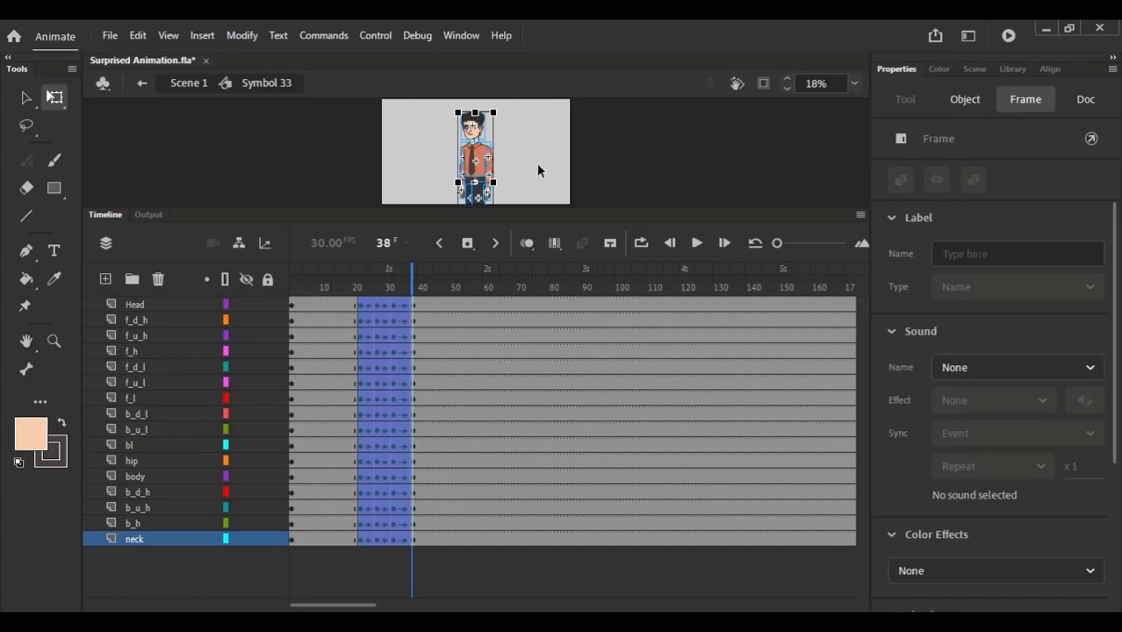
left_click(538, 169)
left_click_drag(540, 213, 502, 430)
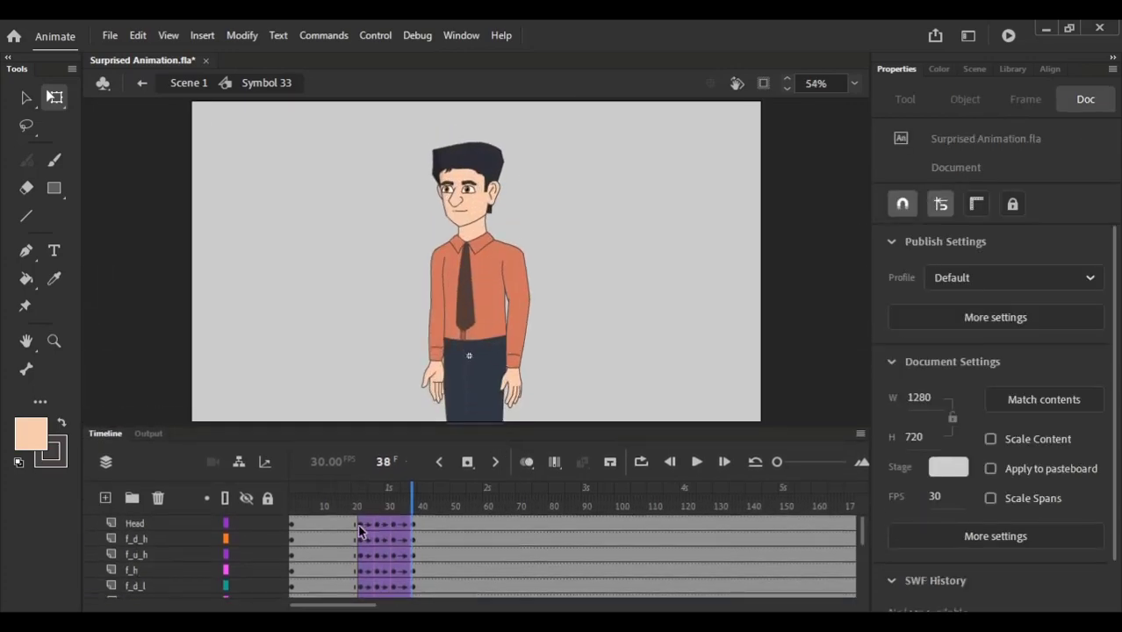
Step: Replay the compressed animation and scrub through the tweened frames with the head in close-up
key("Return")
key("Return")
left_click(502, 182)
scroll(503, 182, "up", 5)
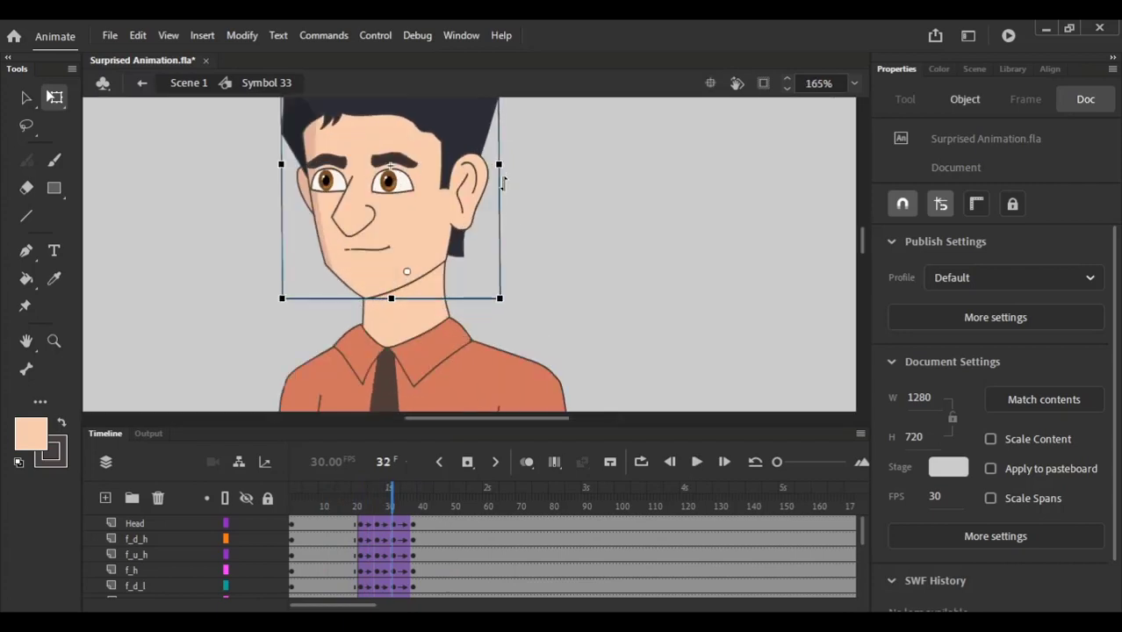
key("v")
left_click_drag(360, 507, 388, 509)
Step: Examine the head's eye state and first looping frame across the keyframes between frames 22 and 38
left_click(375, 524)
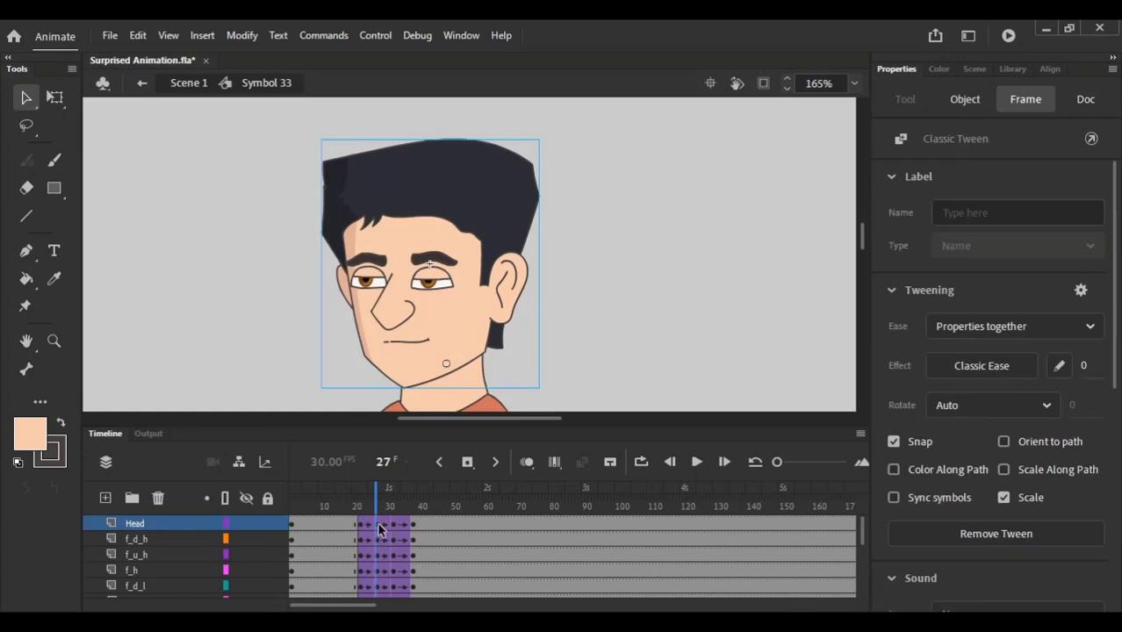
left_click(668, 281)
left_click(439, 339)
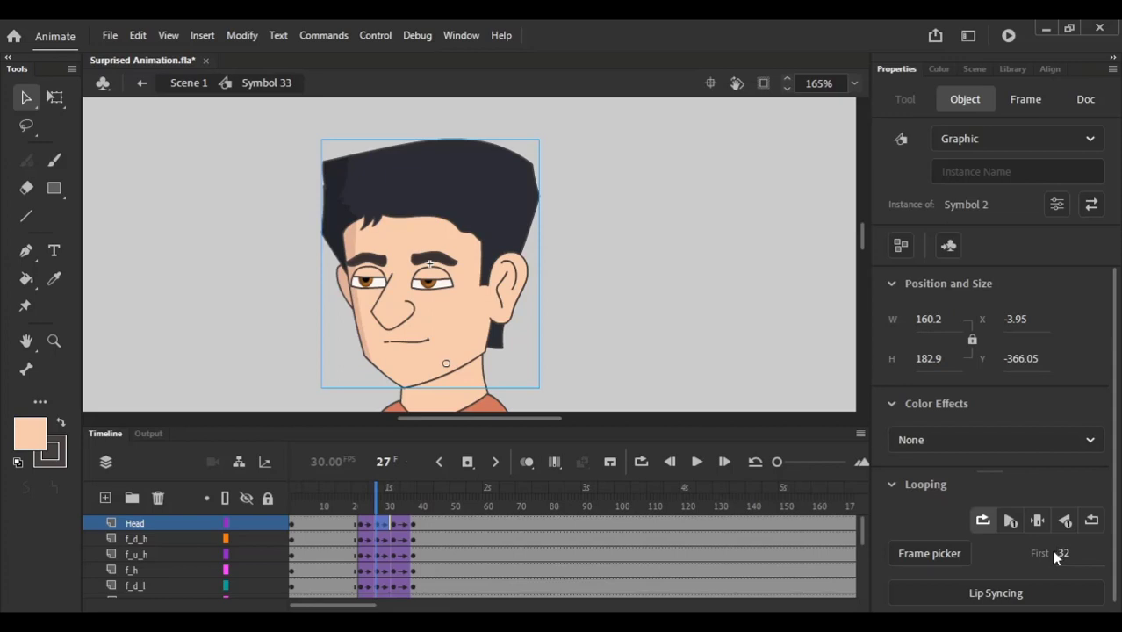
left_click_drag(354, 500, 400, 507)
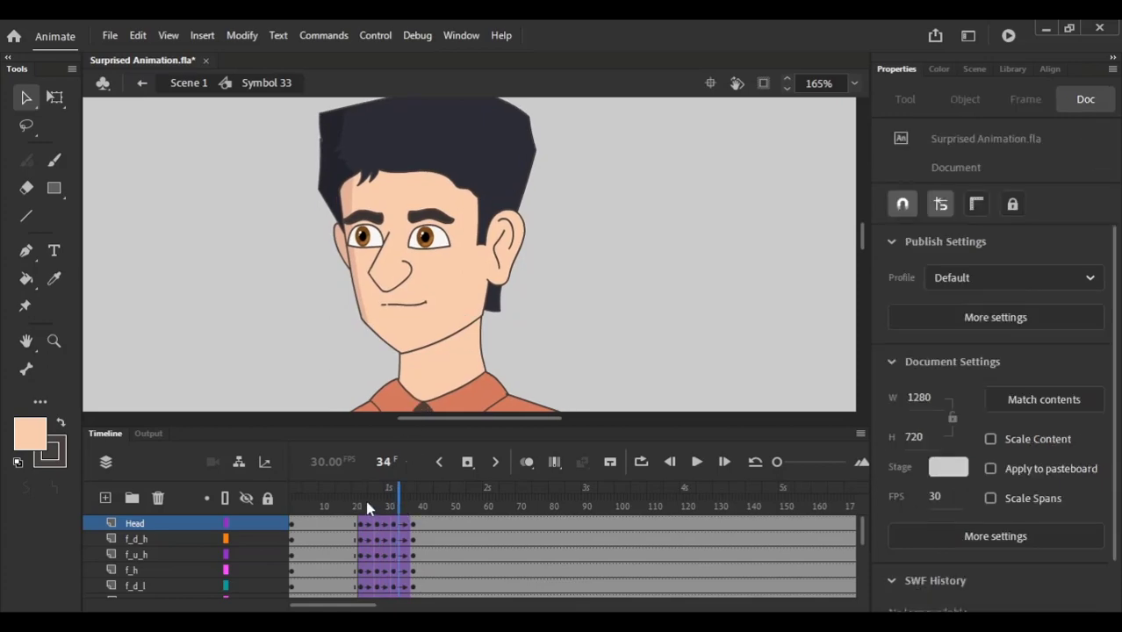
left_click(361, 507)
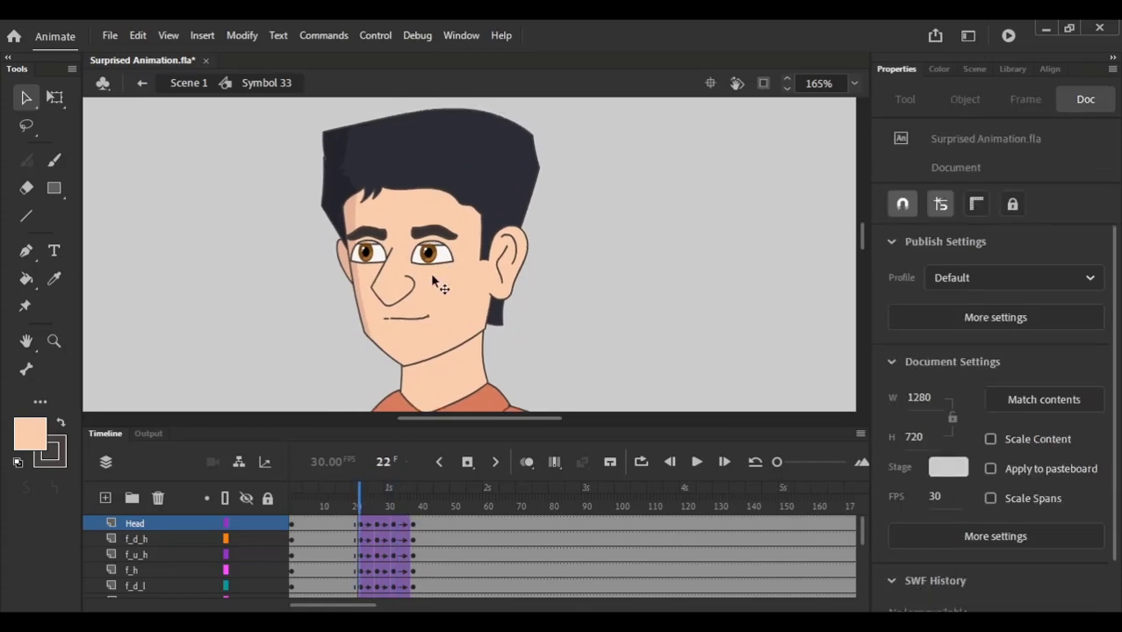
left_click(375, 507)
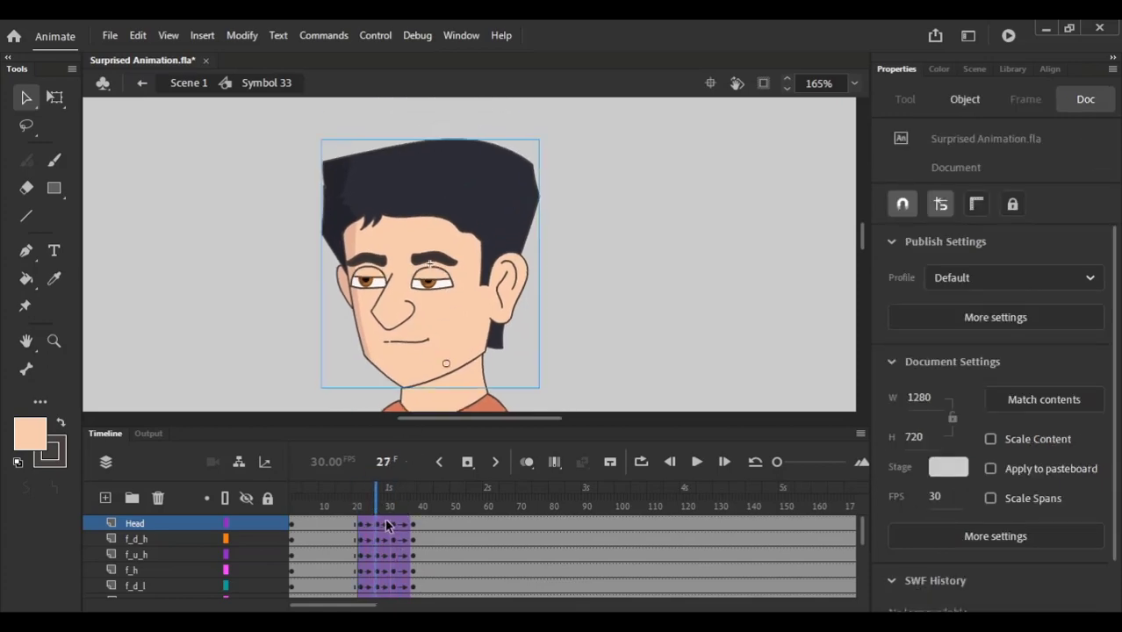
left_click(375, 526)
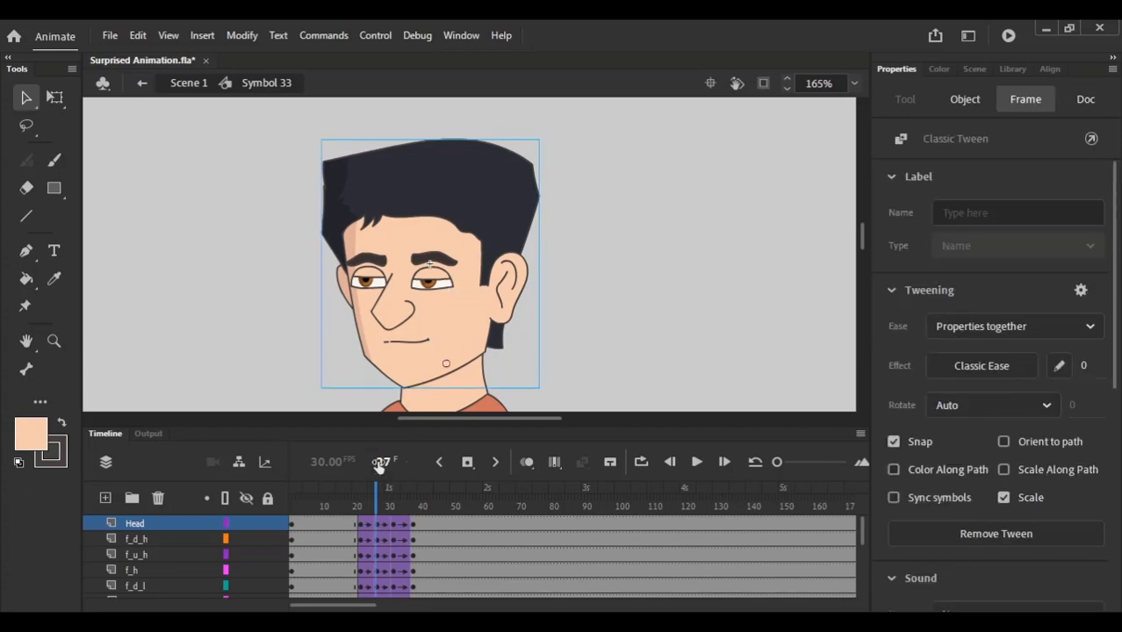
left_click(456, 299)
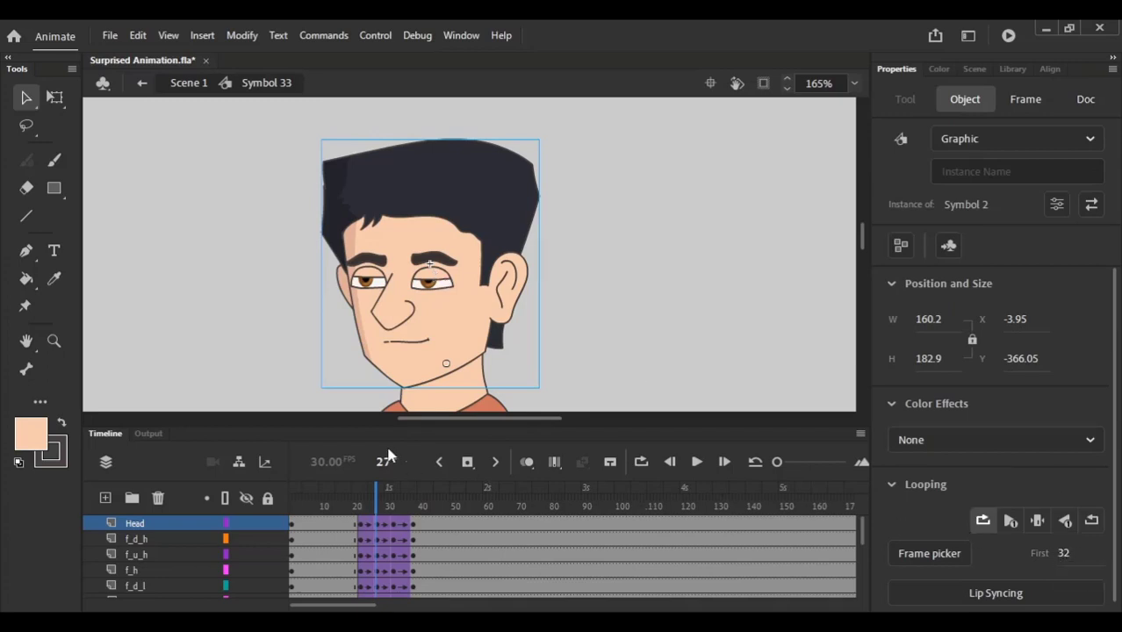
left_click(392, 524)
left_click(412, 525)
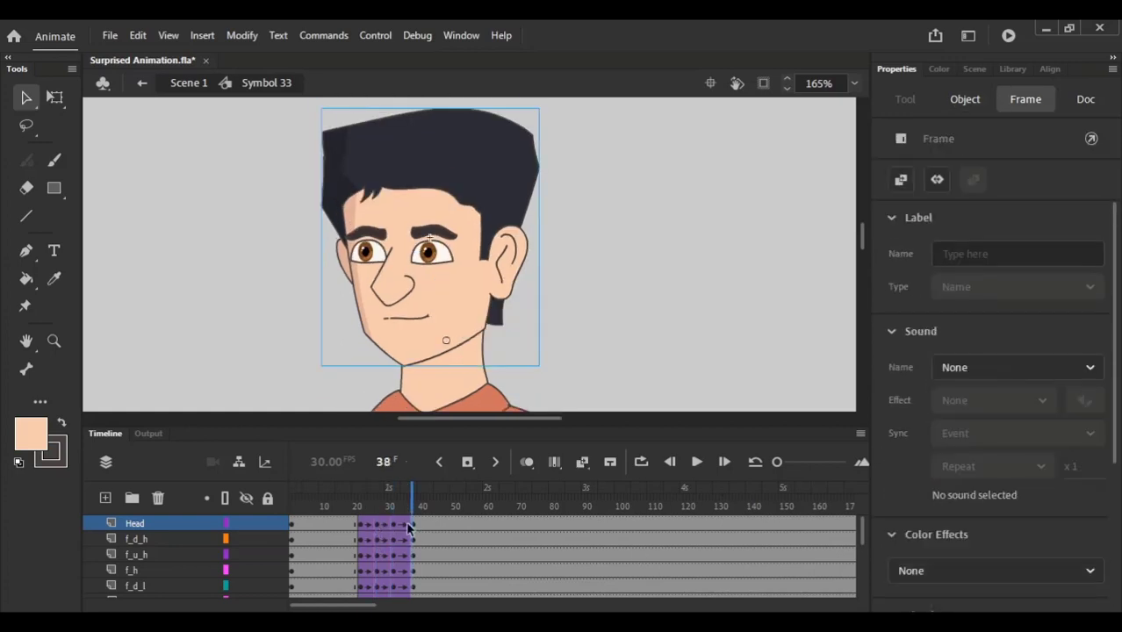
Step: Enable symbol syncing on the head's classic tweens from frame 22 to 35 and check the blink by replaying
left_click(359, 504)
left_click_drag(366, 522, 402, 527)
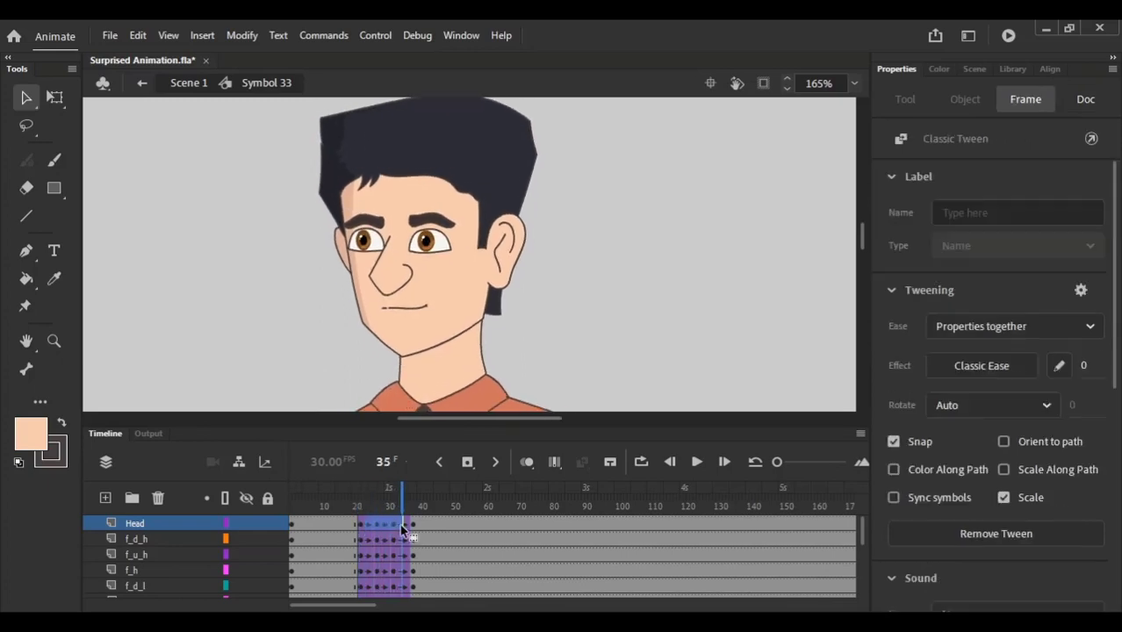
left_click(895, 497)
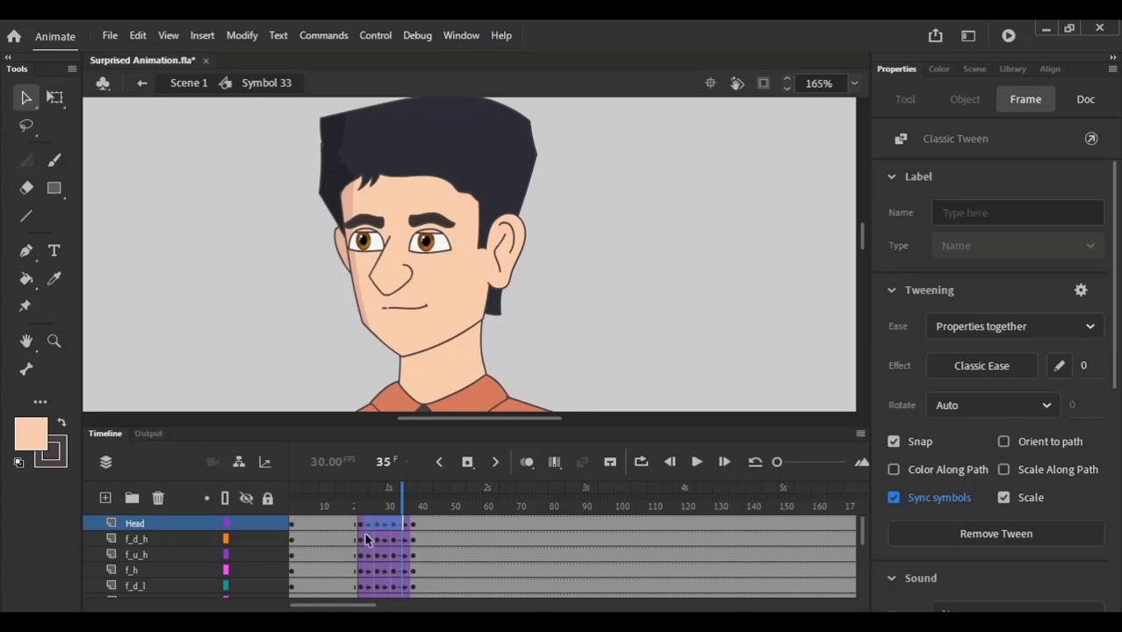
left_click_drag(386, 517, 342, 507)
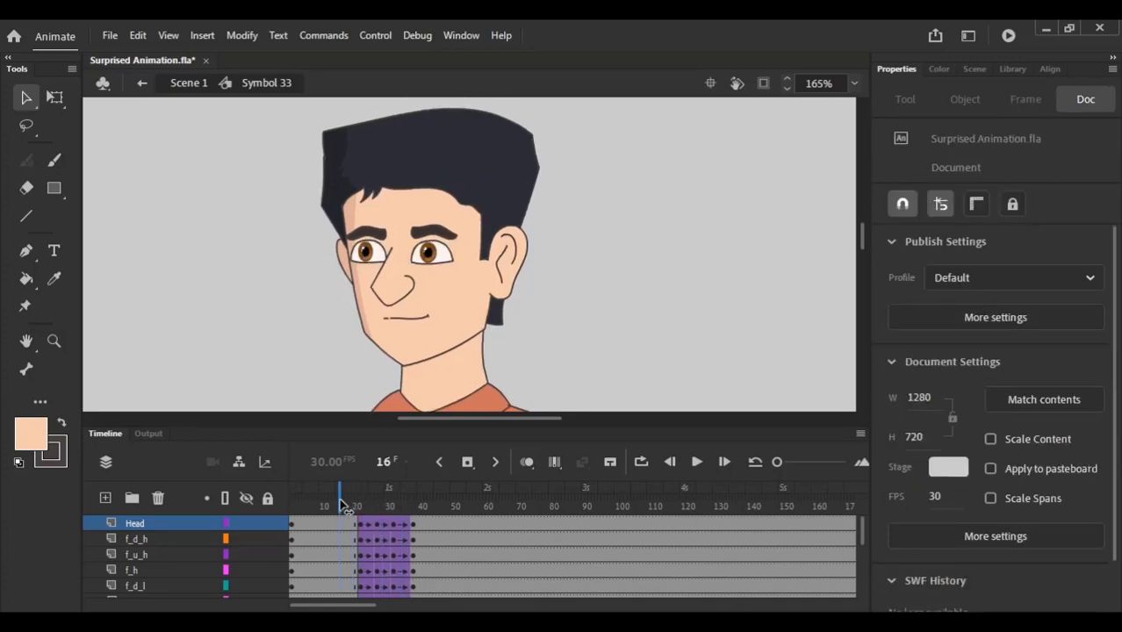
key("Return")
left_click_drag(340, 506, 412, 523)
Step: Change the first looping frame of the head at the frame 38 keyframe
left_click(415, 524)
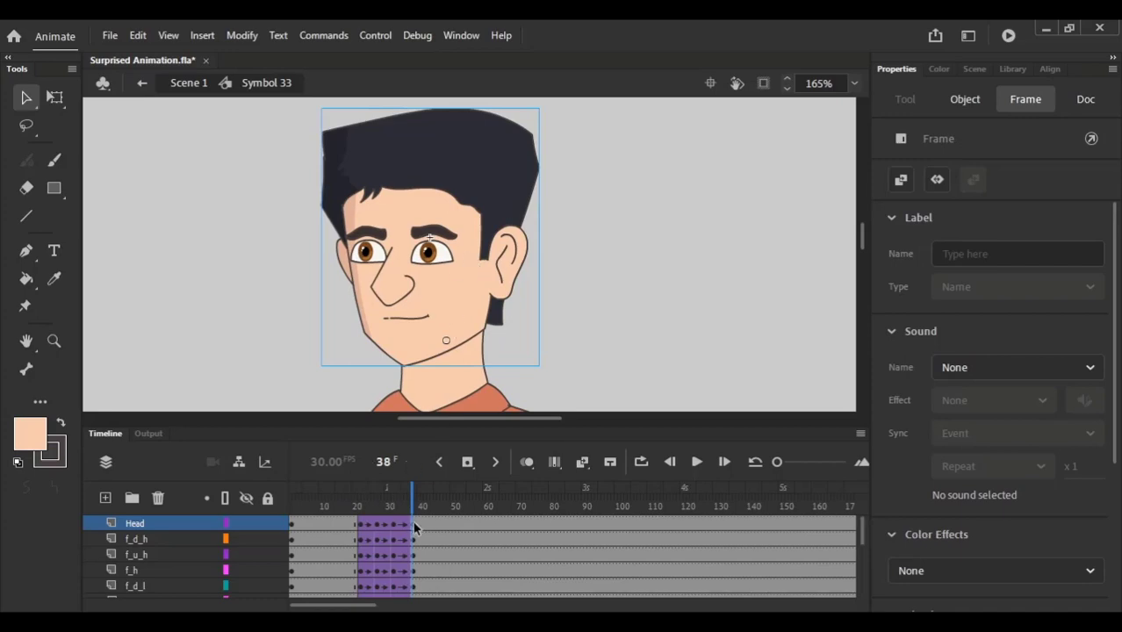
left_click(420, 290)
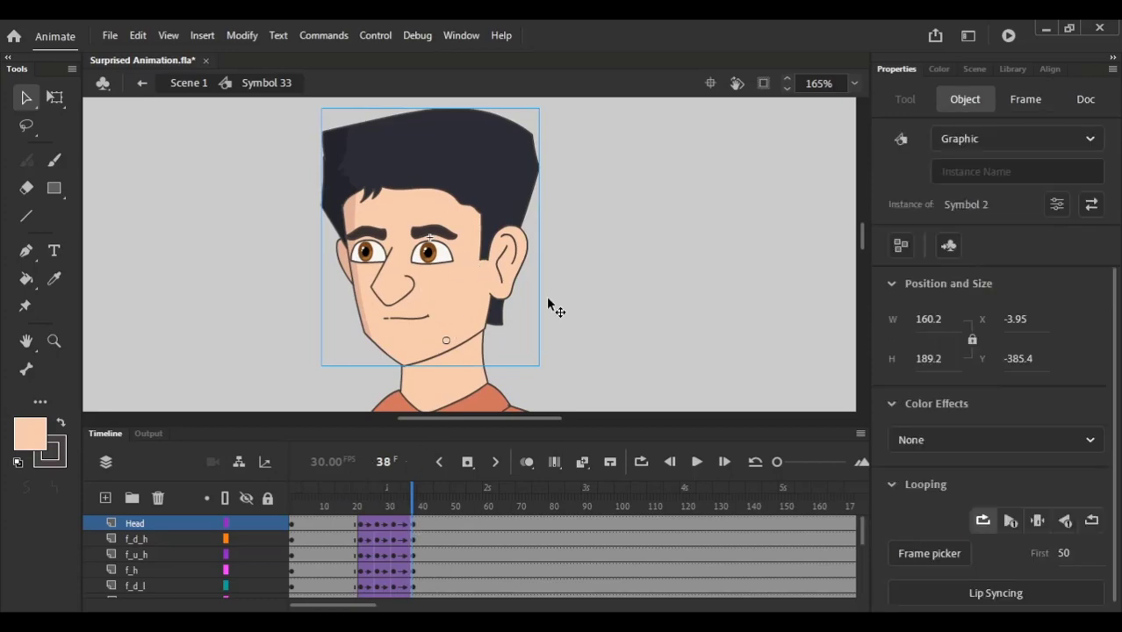
left_click(1062, 553)
type("3")
left_click(736, 311)
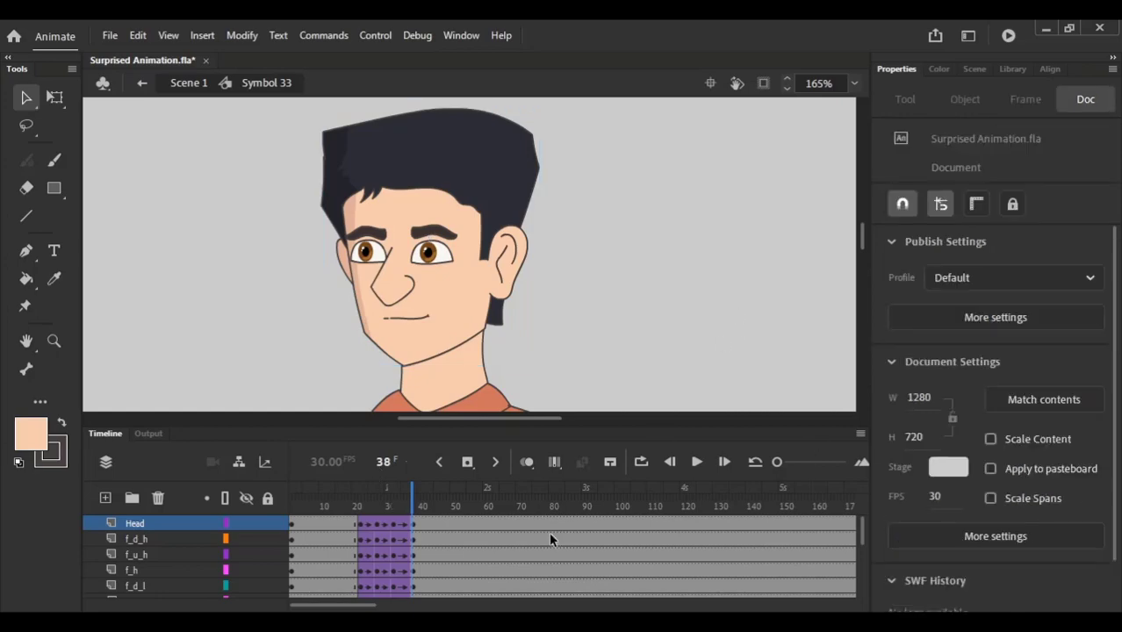
Step: Scrub between frames 22 and 38 to check how the eyes blink during the squash and stretch
left_click_drag(330, 500, 413, 507)
left_click(409, 501)
left_click(436, 235)
left_click(618, 242)
left_click(362, 503)
mouse_move(361, 505)
left_mouse_down()
mouse_move(393, 499)
mouse_move(376, 496)
left_mouse_up()
Step: Inspect the blink keyframes on the stroke layer of the eye symbol nested in the head, and return to Symbol 33
double_click(431, 283)
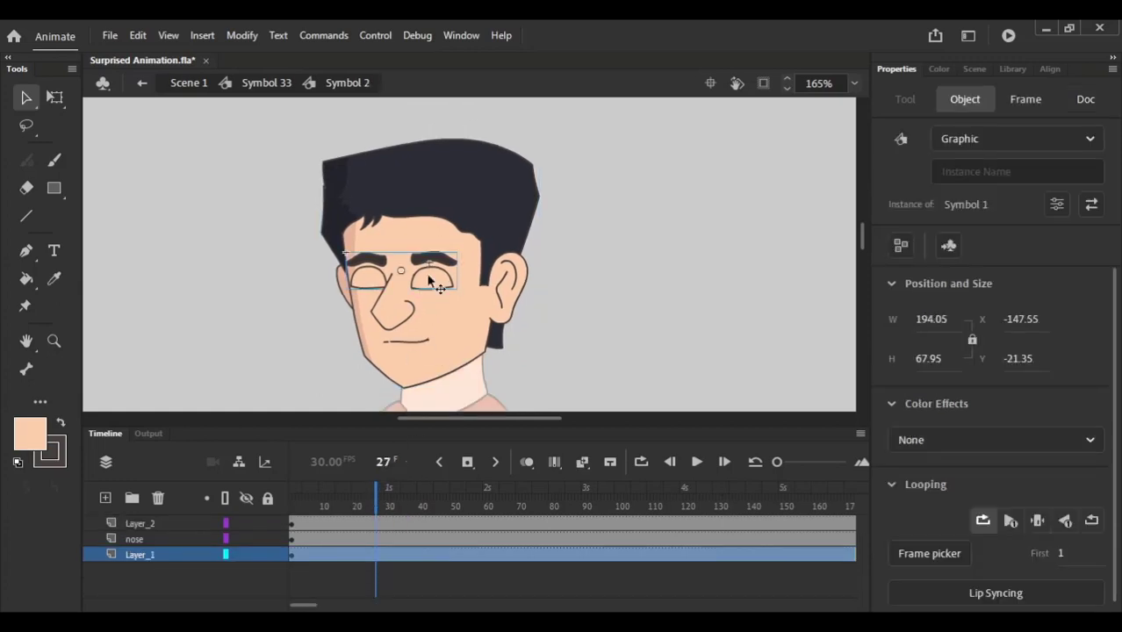
double_click(428, 281)
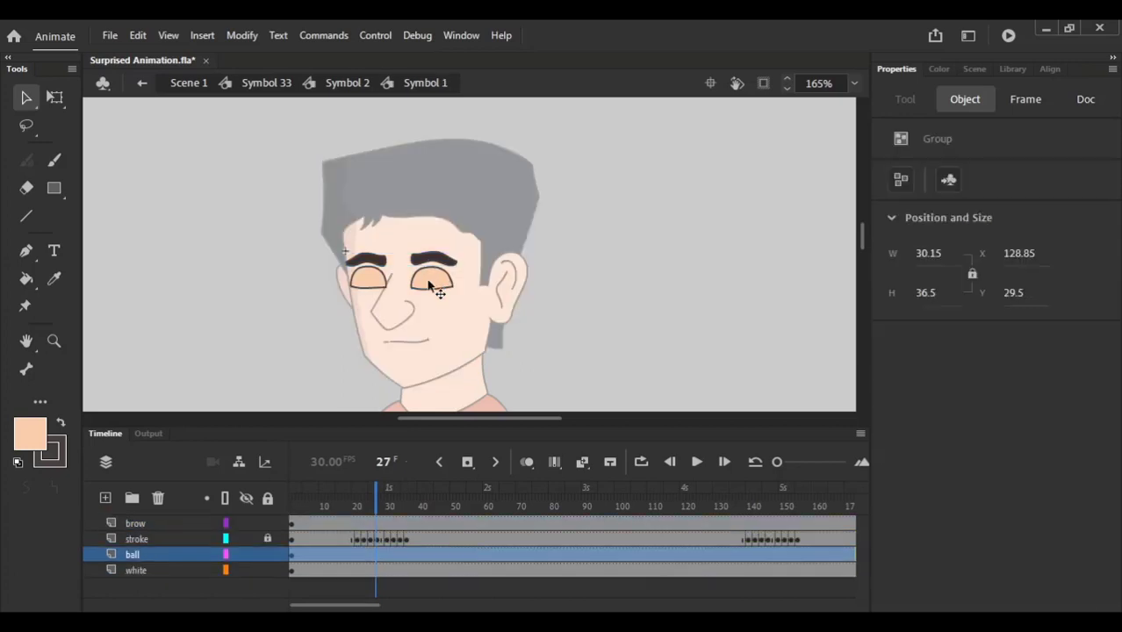
left_click(366, 539)
left_click(392, 539)
left_click(377, 538)
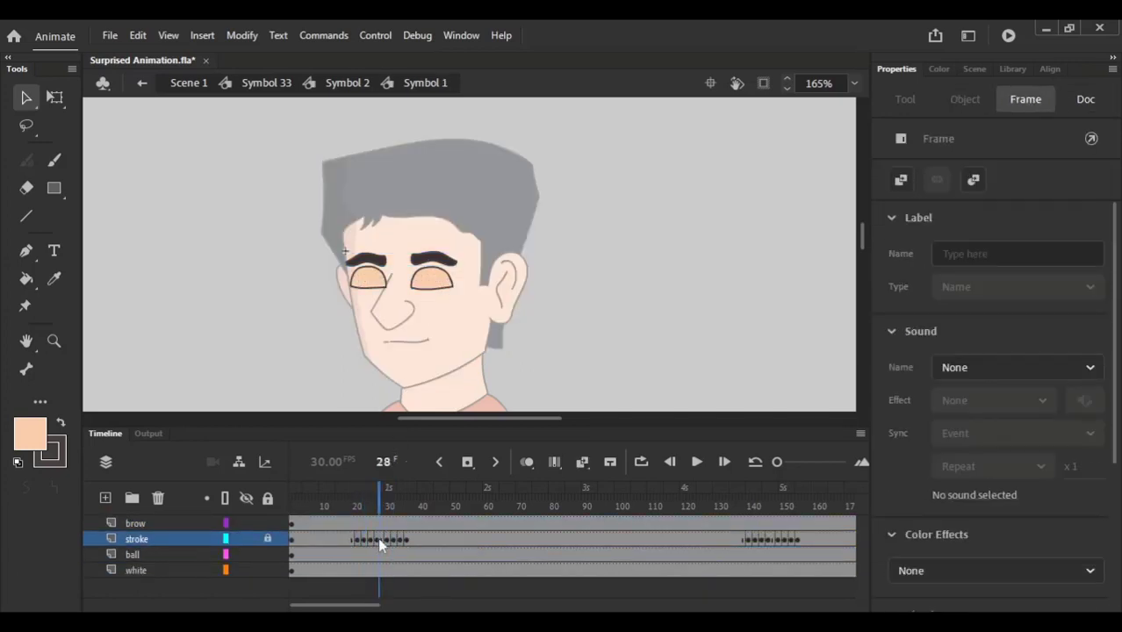
left_click(279, 85)
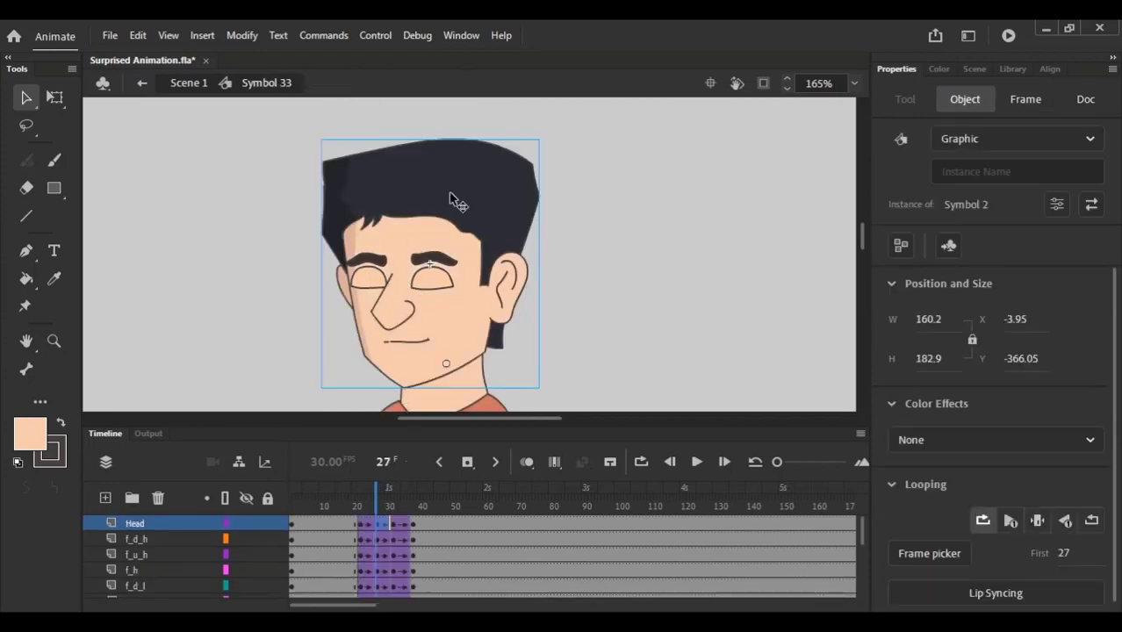
double_click(430, 268)
double_click(432, 296)
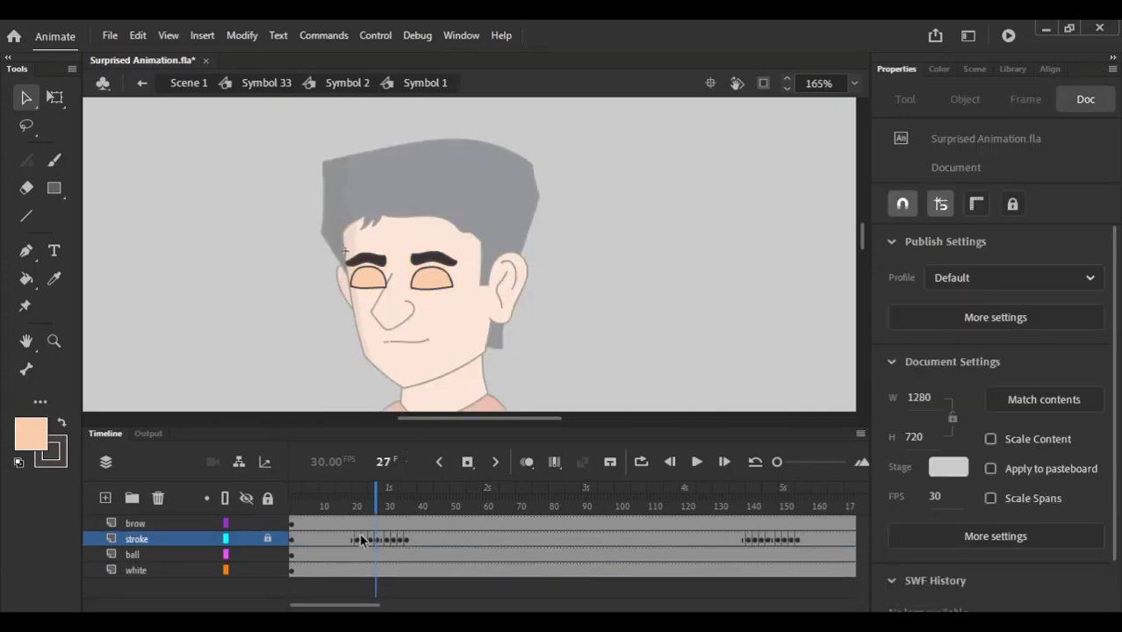
mouse_move(356, 537)
left_mouse_down()
mouse_move(401, 541)
mouse_move(381, 507)
left_mouse_up()
left_click(262, 83)
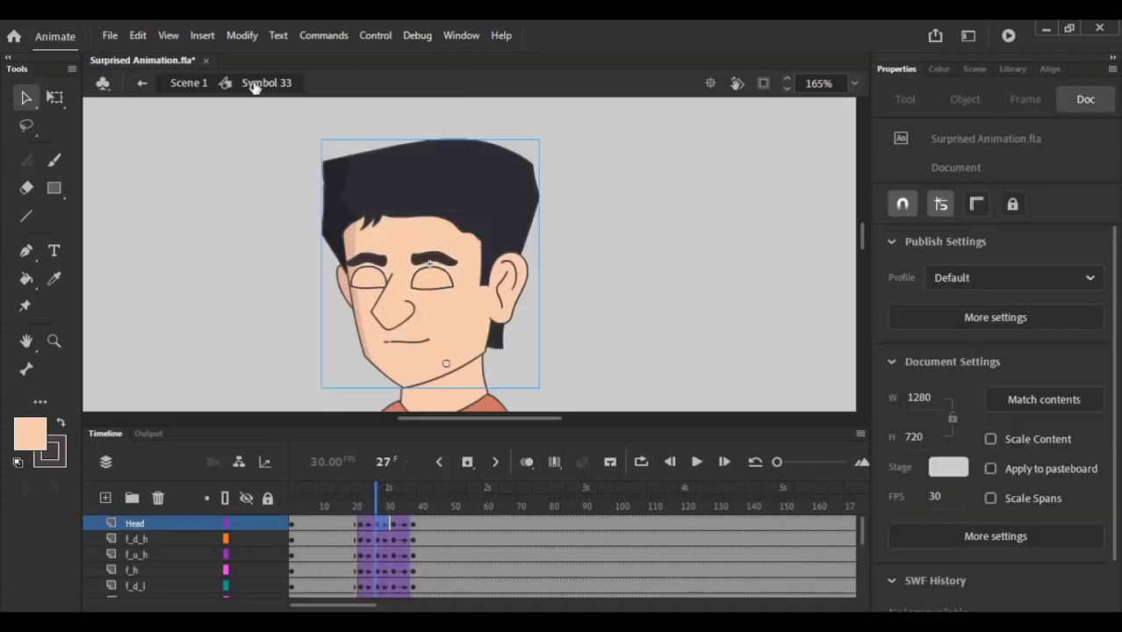
Step: Replay the reaction with the character in wider view and check the blink against the body motion
left_click(854, 82)
left_click(882, 103)
left_click(620, 252)
left_click_drag(360, 505, 359, 504)
scroll(452, 243, "up", 4)
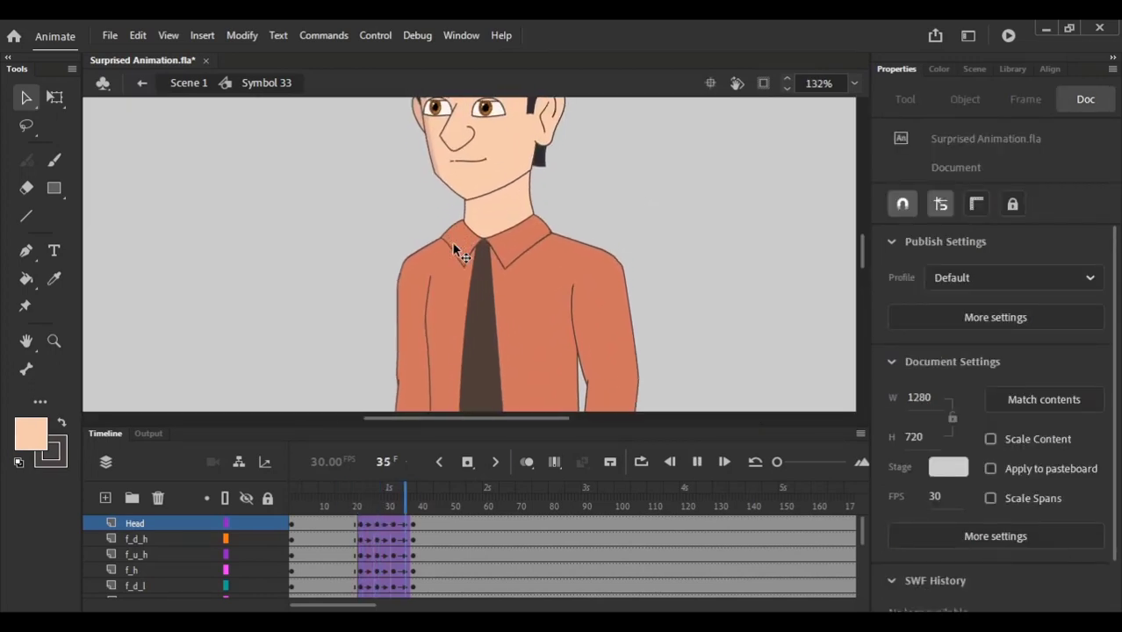
left_click(356, 522)
key("Return")
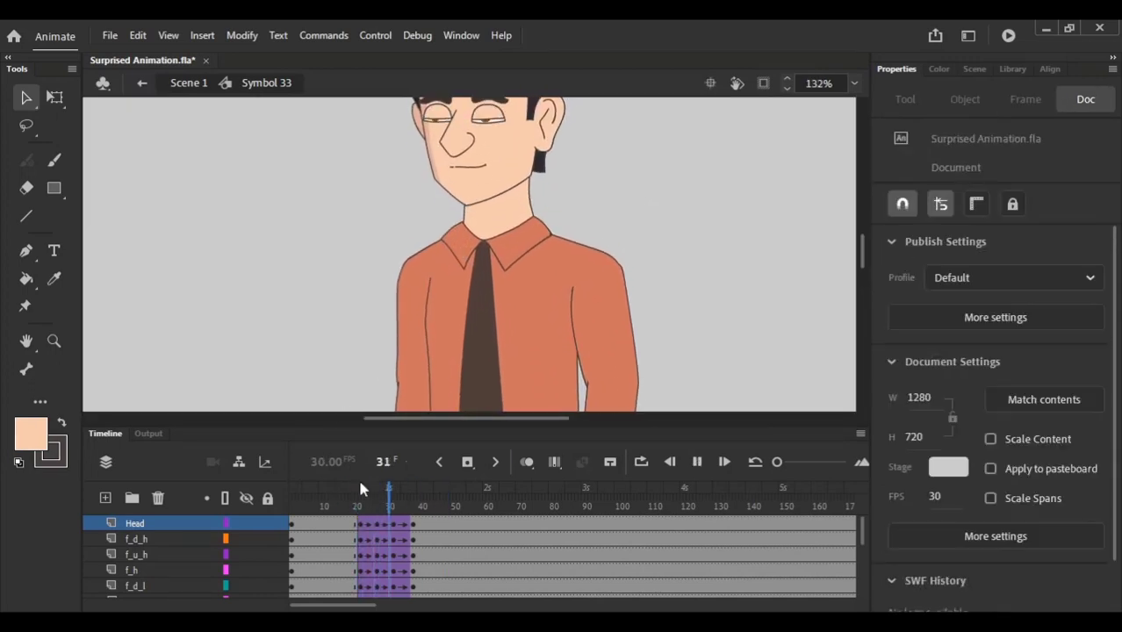
scroll(429, 412, "up", 3)
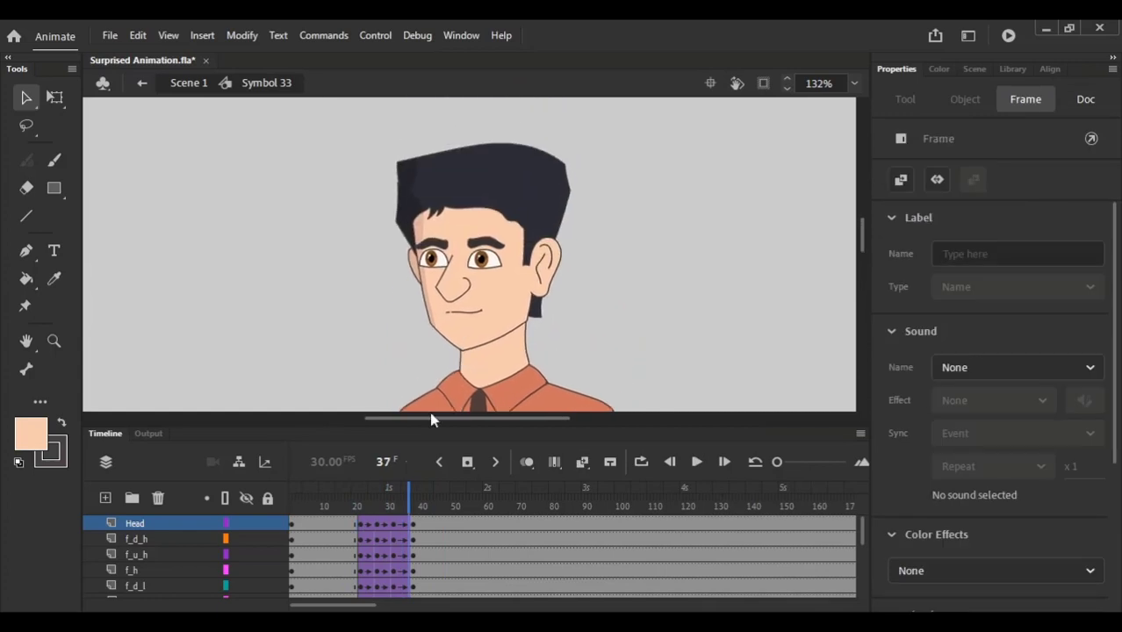
Step: Open the eye symbol nested inside the head for editing at frame 28
left_click(379, 505)
scroll(498, 290, "up", 4)
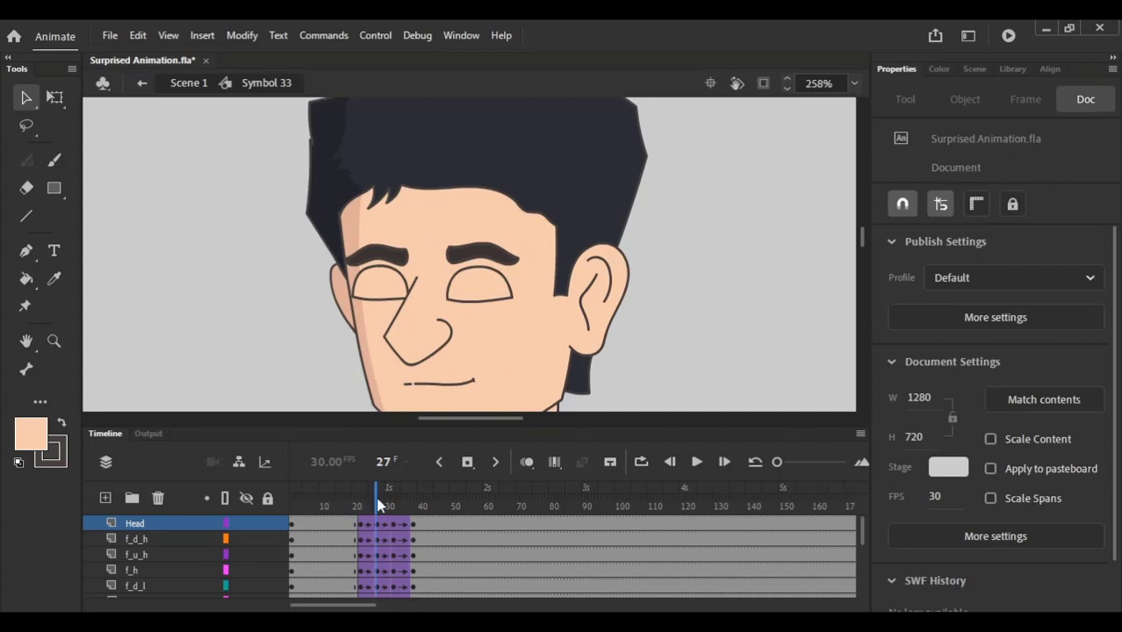
left_click_drag(379, 505, 379, 506)
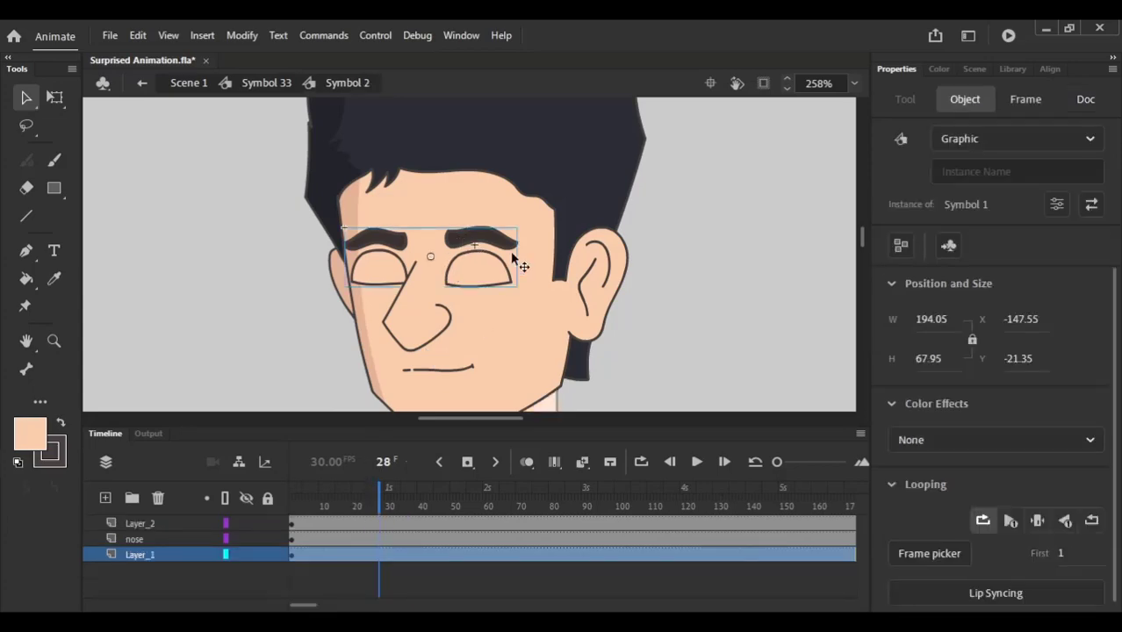
scroll(518, 262, "up", 2)
double_click(424, 230)
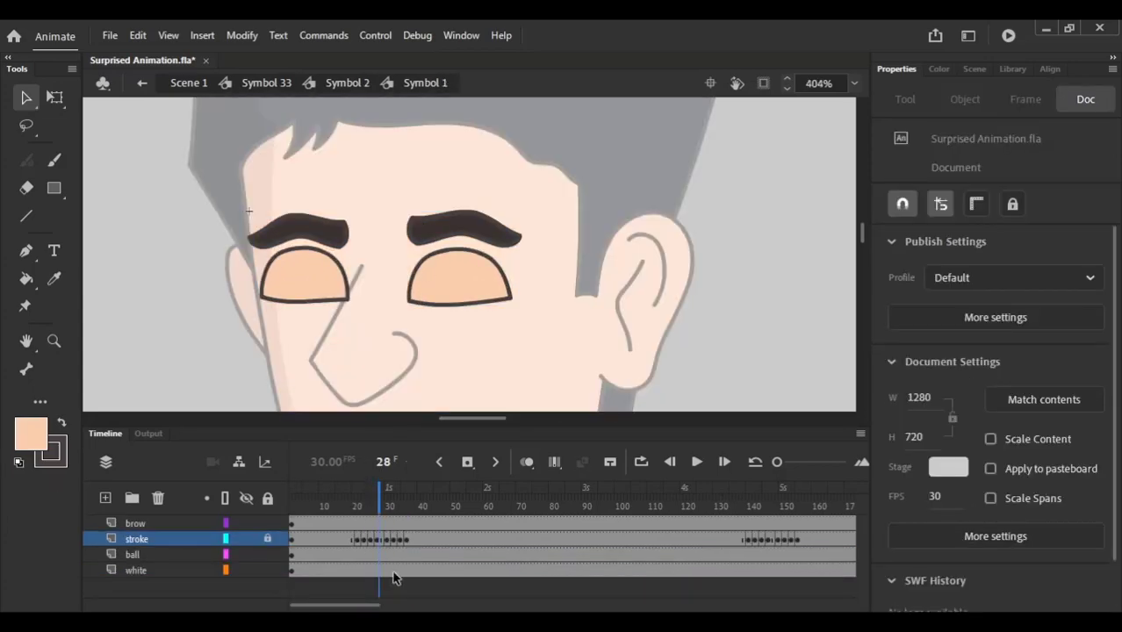
Step: Insert a keyframe at frame 28 on the brow layer and set the eyebrows' first looping frame to 2
left_click(380, 525)
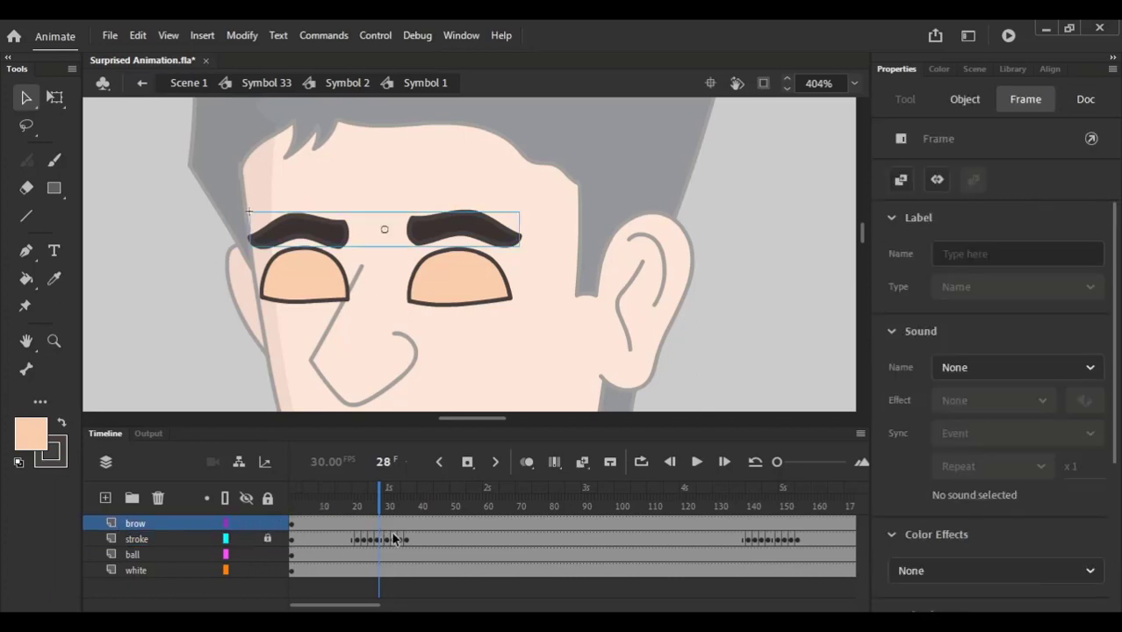
left_click(329, 234)
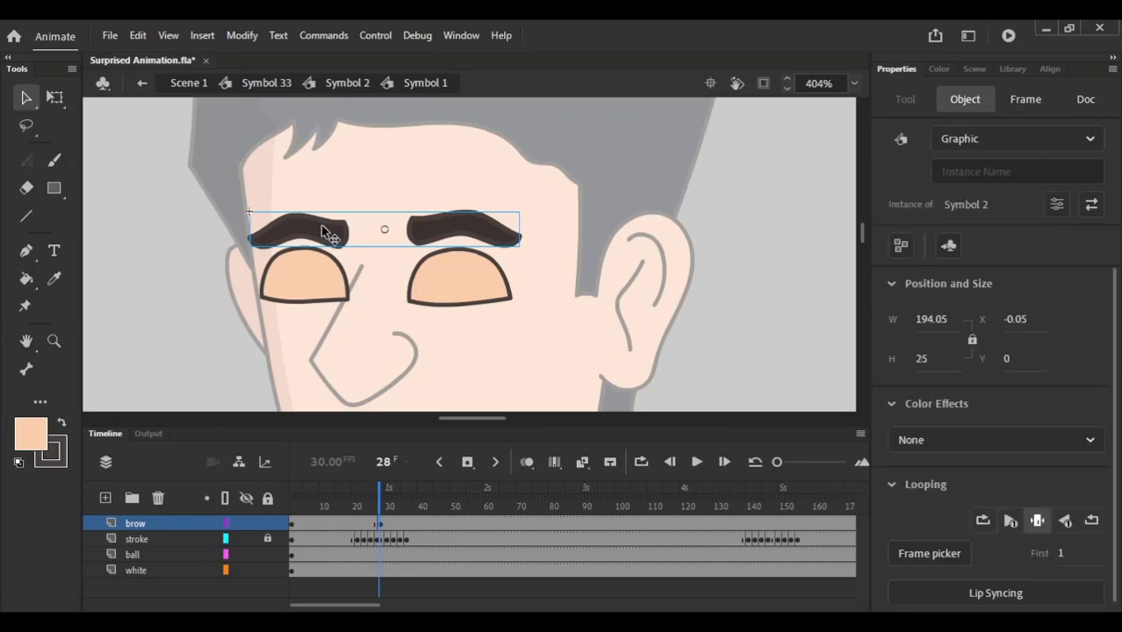
left_click(1059, 553)
key("Up")
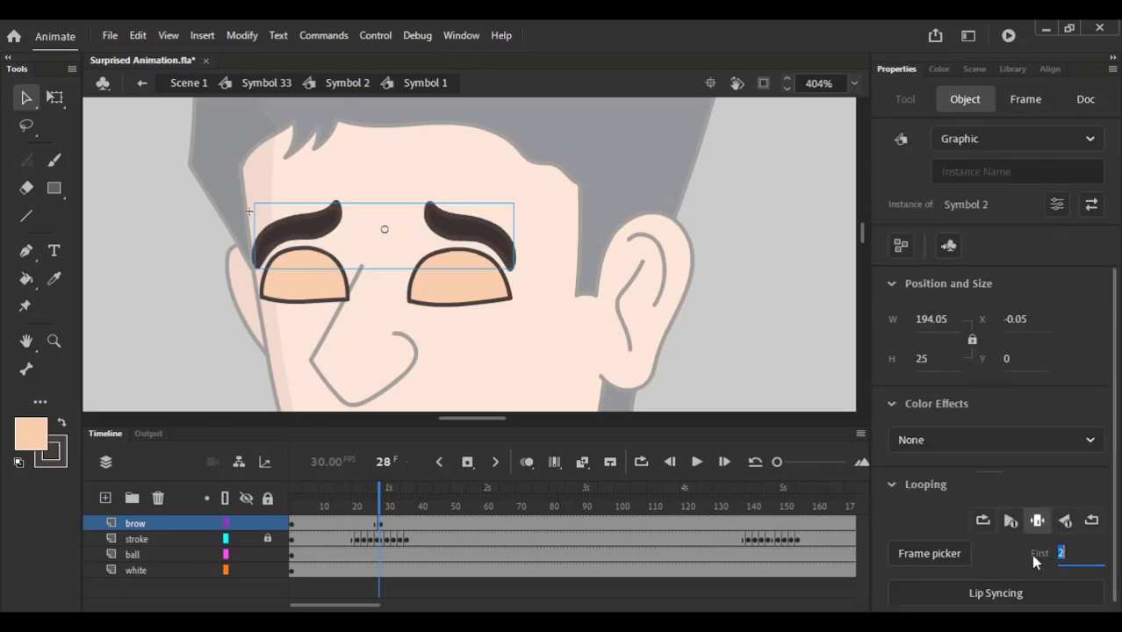
key("Return")
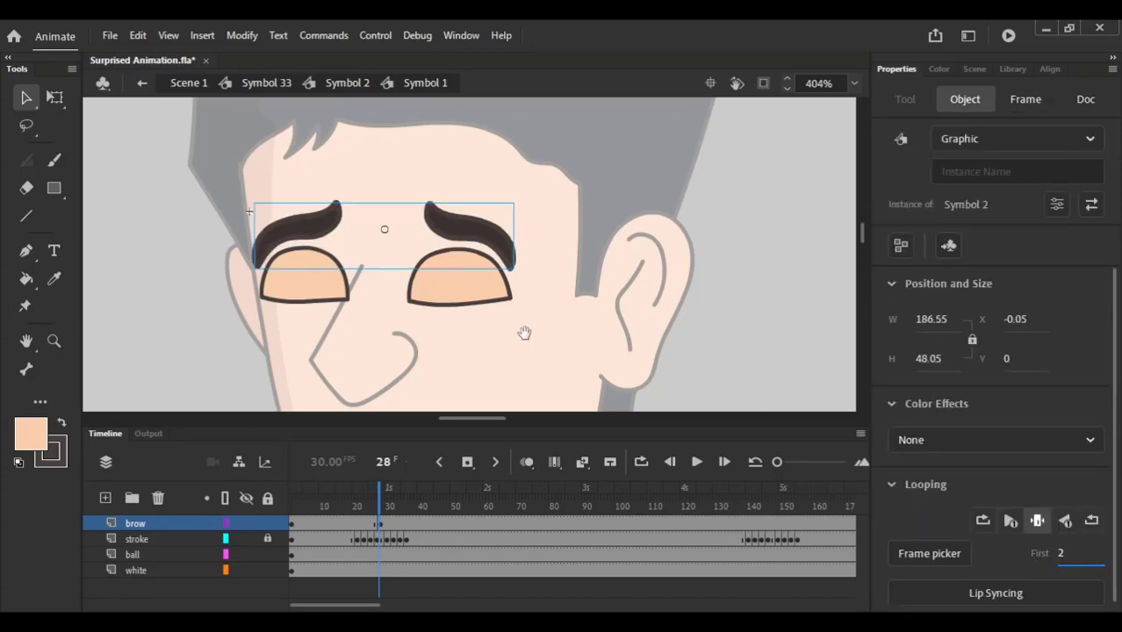
left_click(518, 344)
Step: Insert a keyframe at frame 28 on the ball layer
left_click_drag(445, 351, 452, 312)
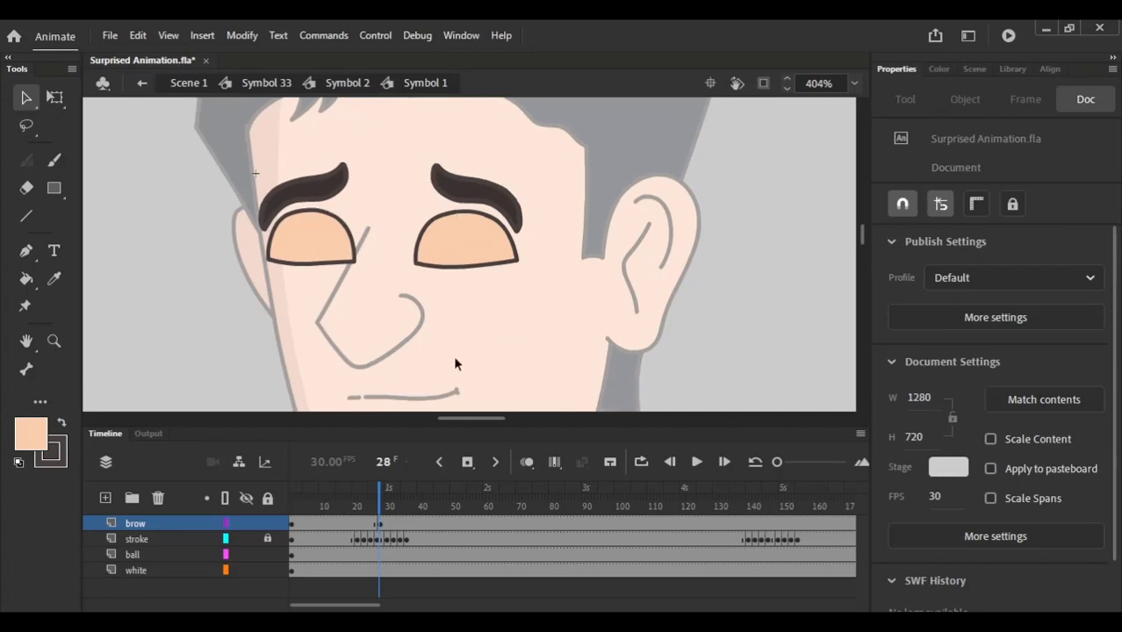
left_click(380, 554)
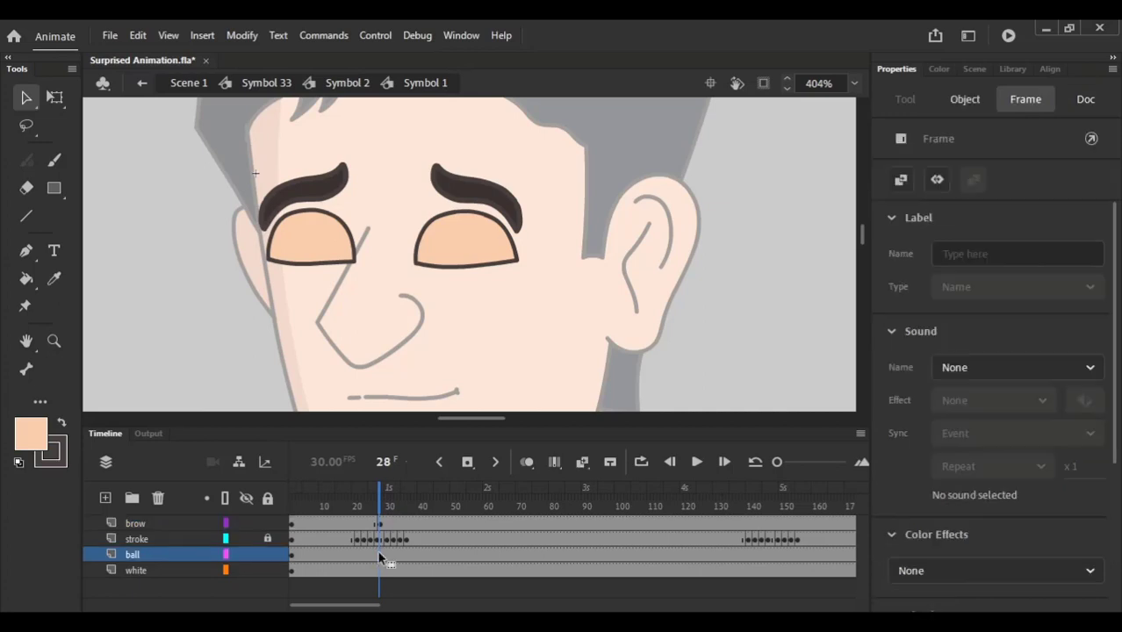
key("F6")
Step: Select both eyeballs on the ball layer at frame 39 and shrink them together to about 94.55 × 25.6 overall
left_click_drag(381, 508, 416, 506)
scroll(338, 207, "up", 5)
left_click(272, 319)
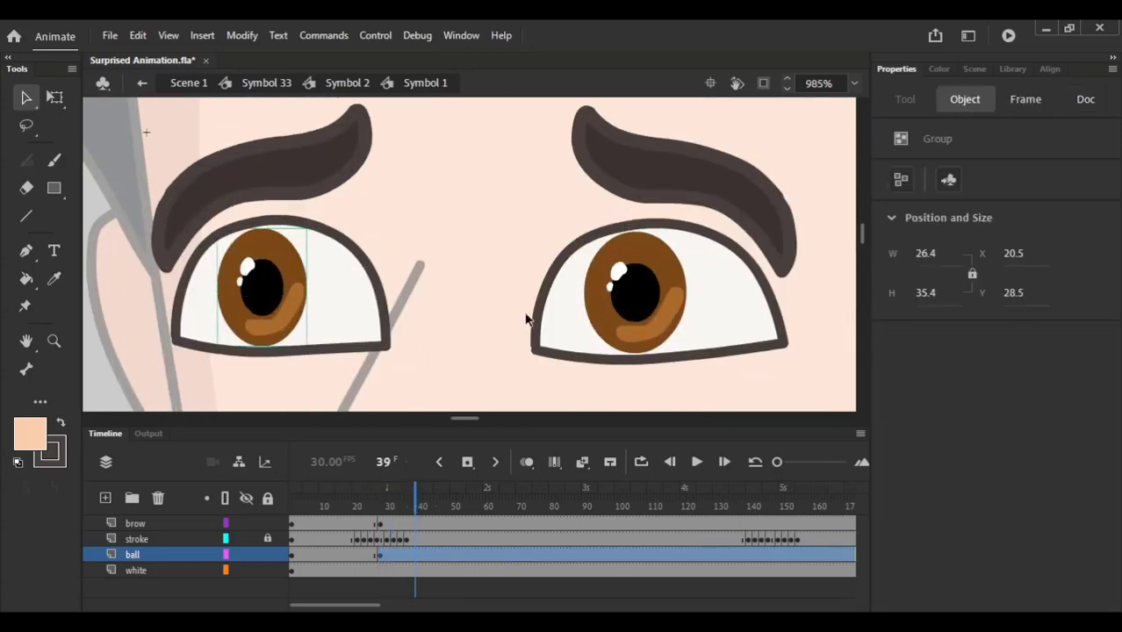
left_click(626, 296, "shift")
key("q")
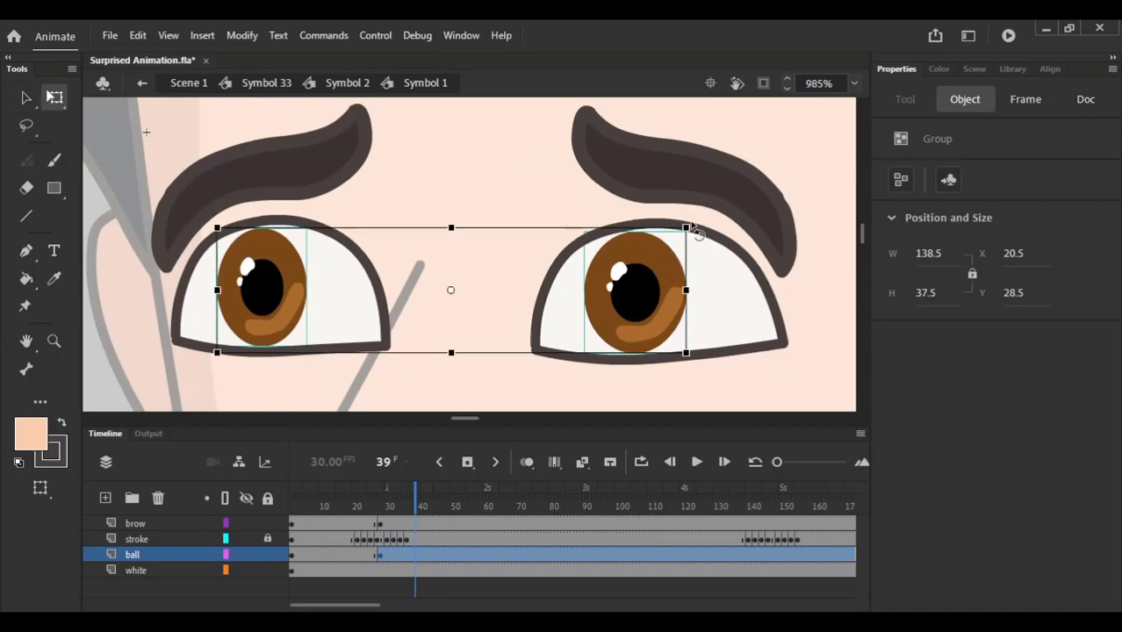
left_click_drag(686, 228, 623, 248)
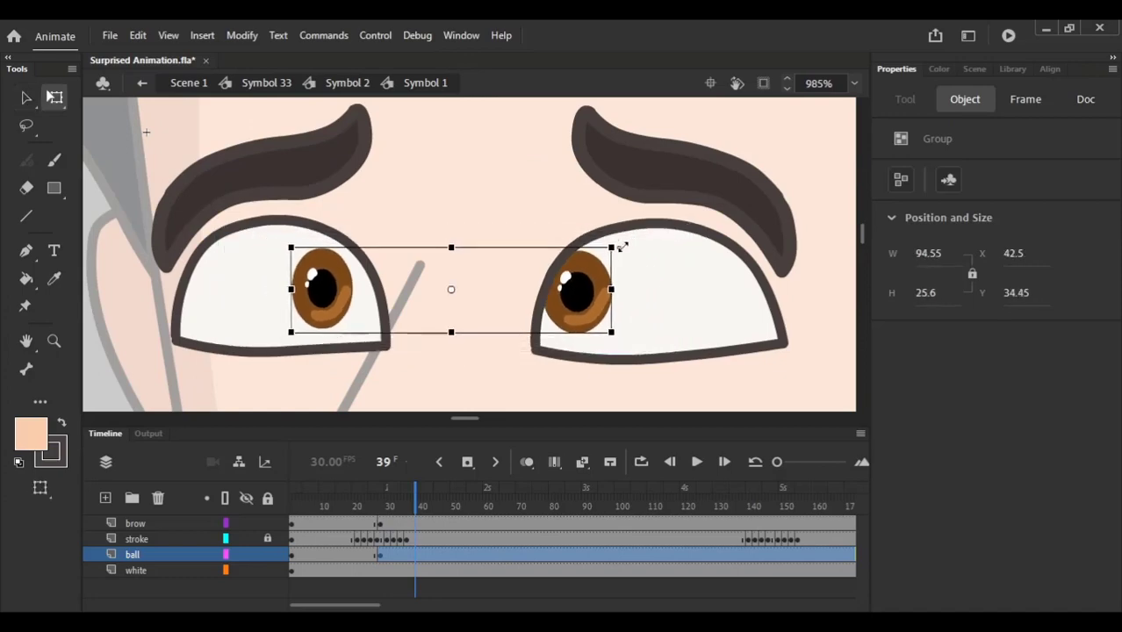
Step: Move each shrunken eyeball outward separately so it sits near the middle of its own eye
left_click(498, 195)
left_click_drag(325, 313, 269, 314)
left_click_drag(584, 303, 645, 316)
key("Down")
left_click(450, 222)
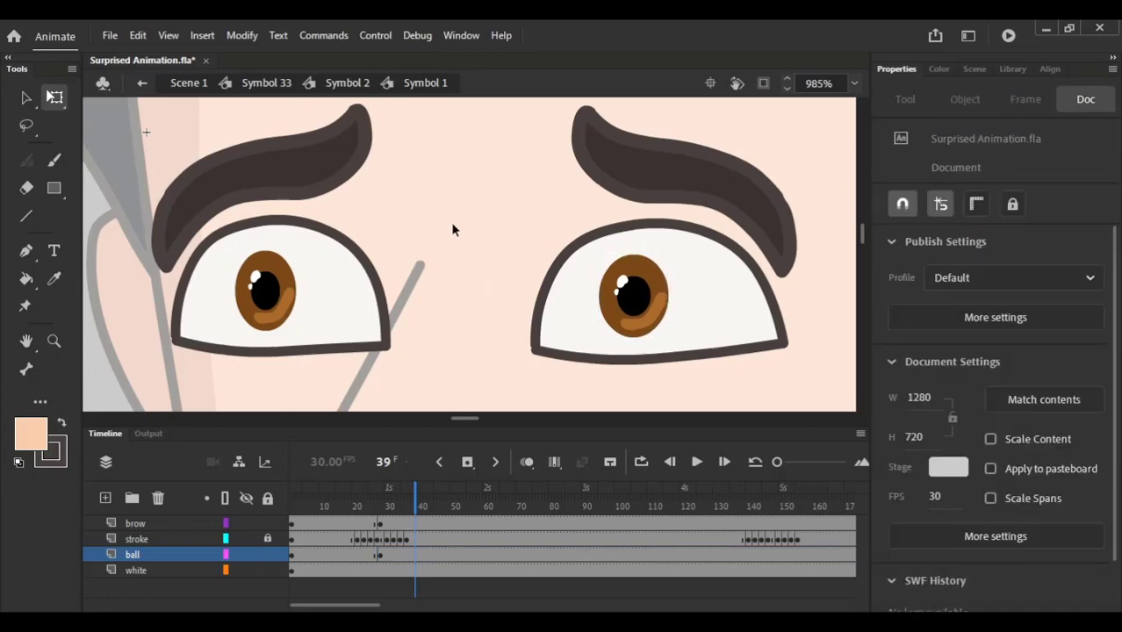
Step: Shrink each eyeball individually about its centre, taking the one nearer the visible ear to about 14.75 × 17.85
scroll(450, 222, "down", 3)
scroll(450, 228, "up", 3)
left_click(296, 303)
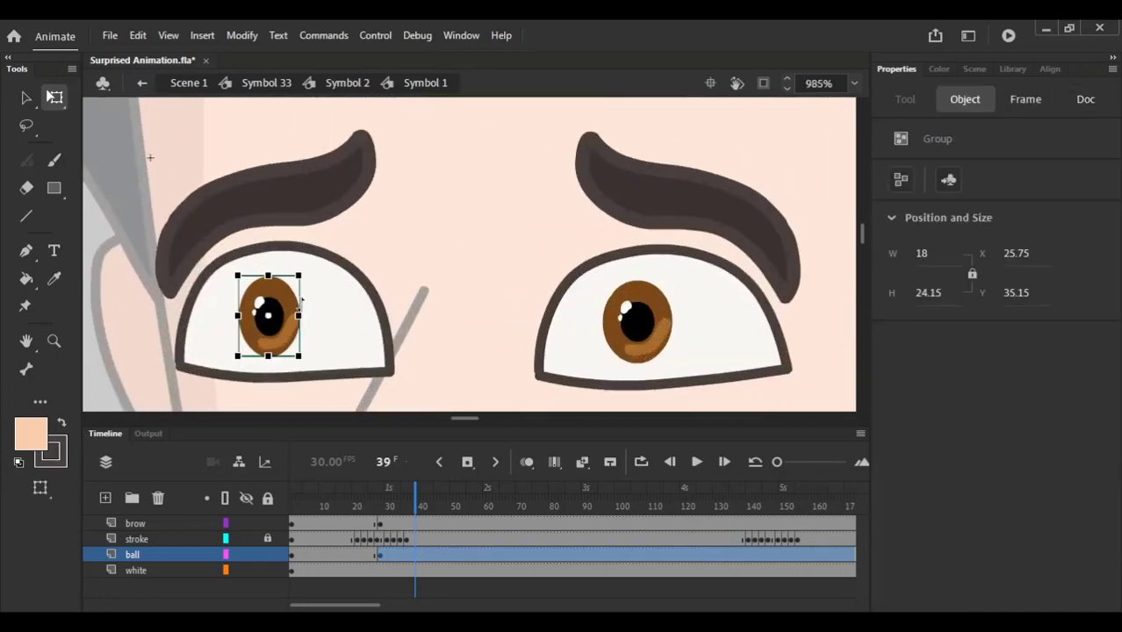
left_click_drag(298, 273, 293, 281)
left_click(659, 313)
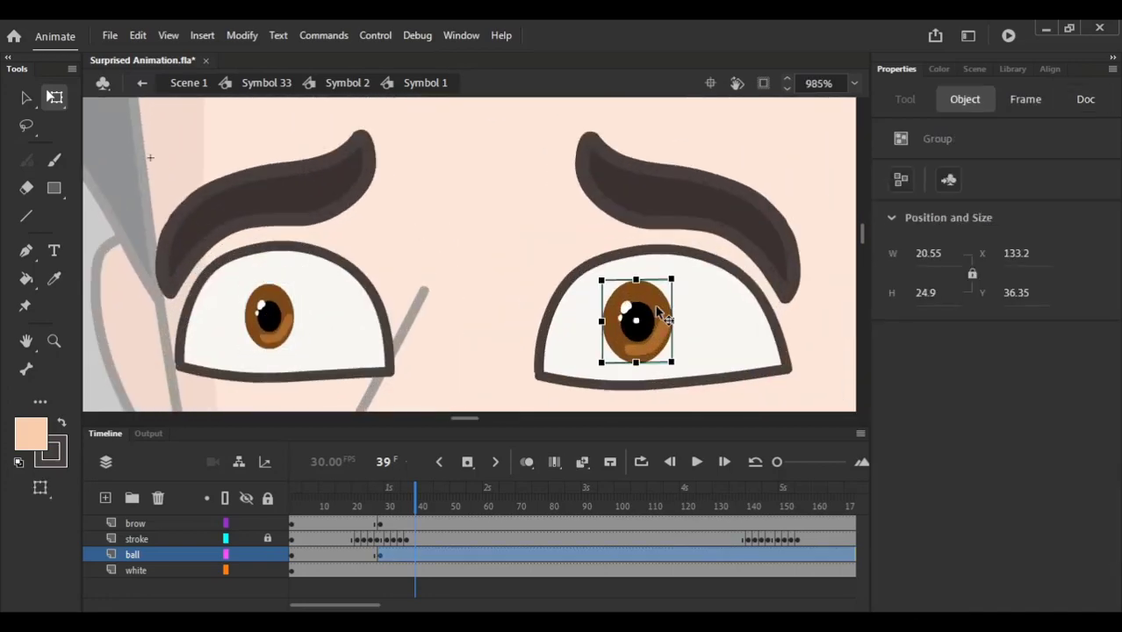
left_click_drag(672, 279, 660, 289)
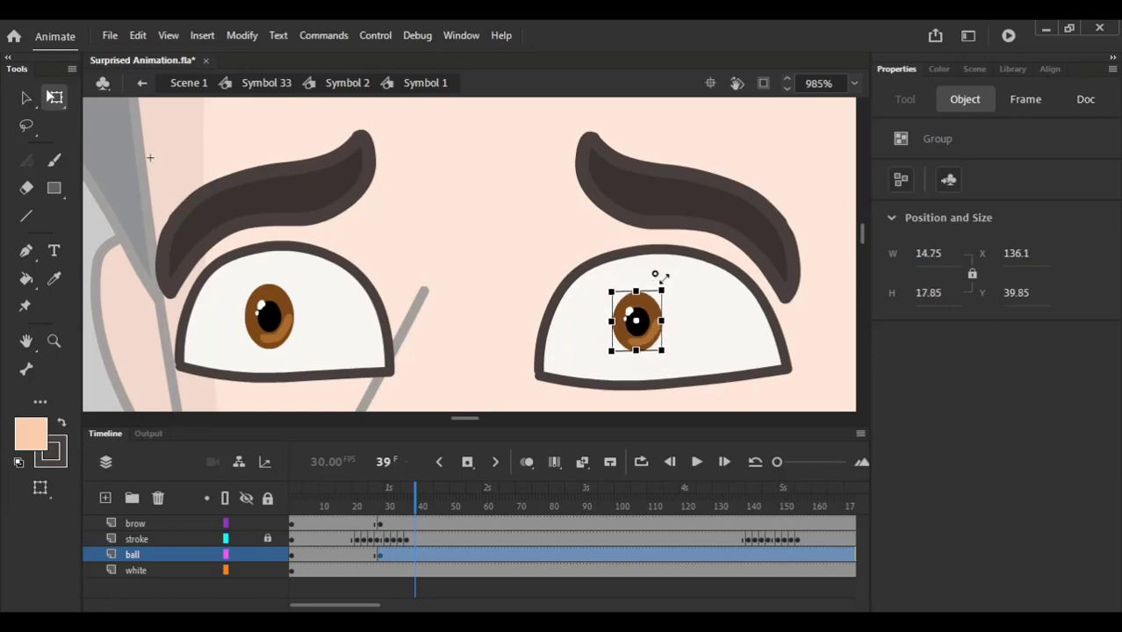
Step: Enlarge the eyeball nearer the visible ear to about 16.55 × 20
left_click(617, 305)
scroll(642, 325, "up", 3)
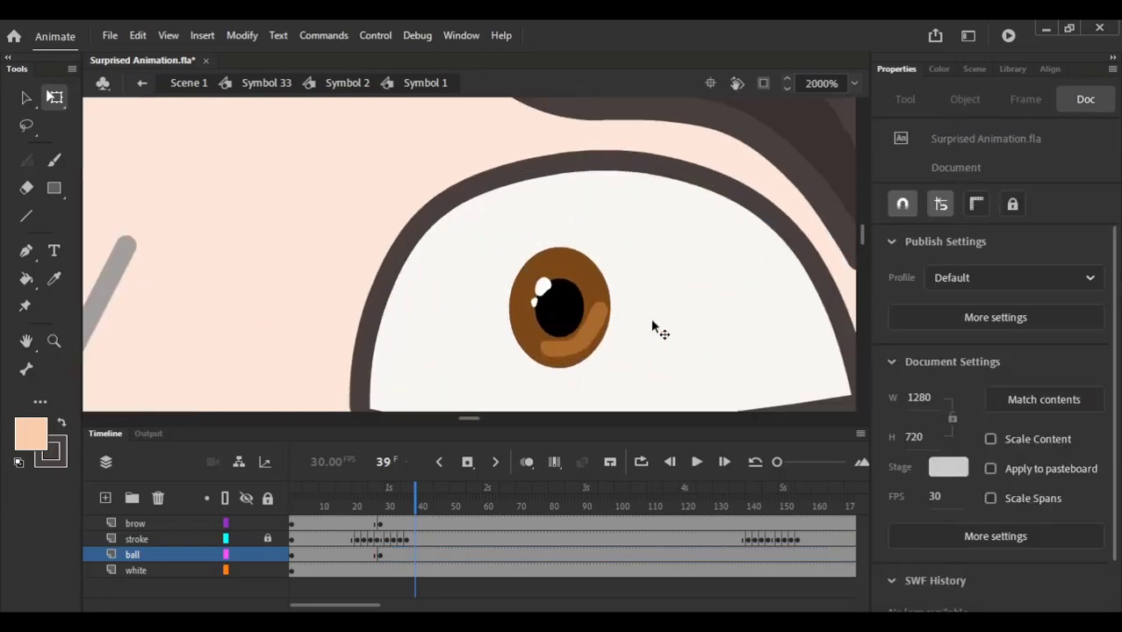
left_click(593, 305)
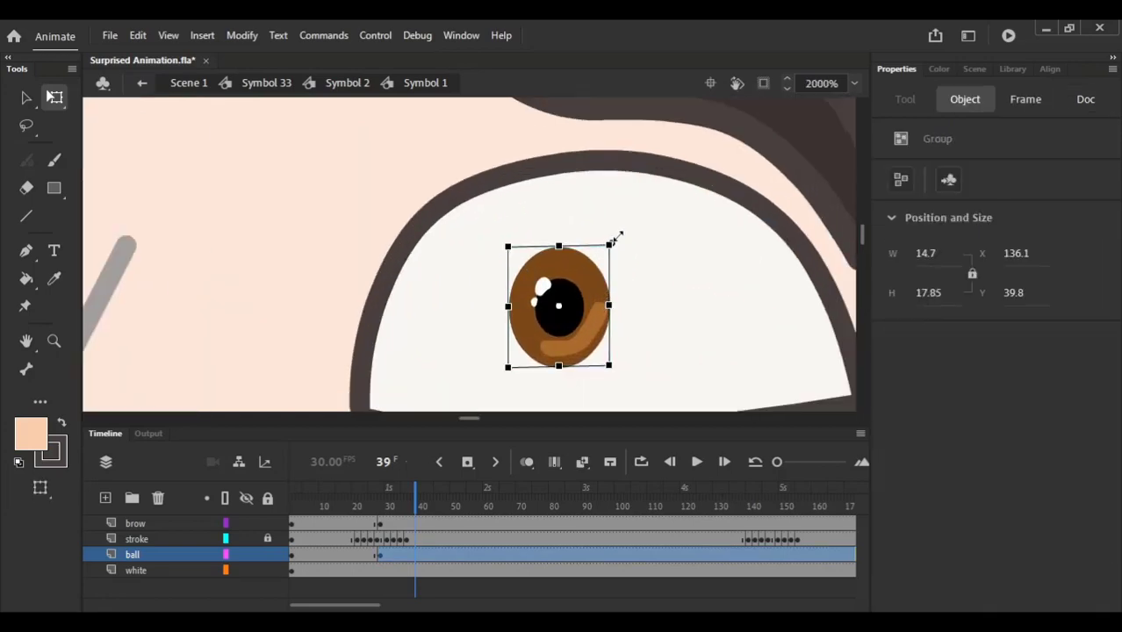
left_click_drag(619, 235, 625, 239)
scroll(349, 181, "down", 3)
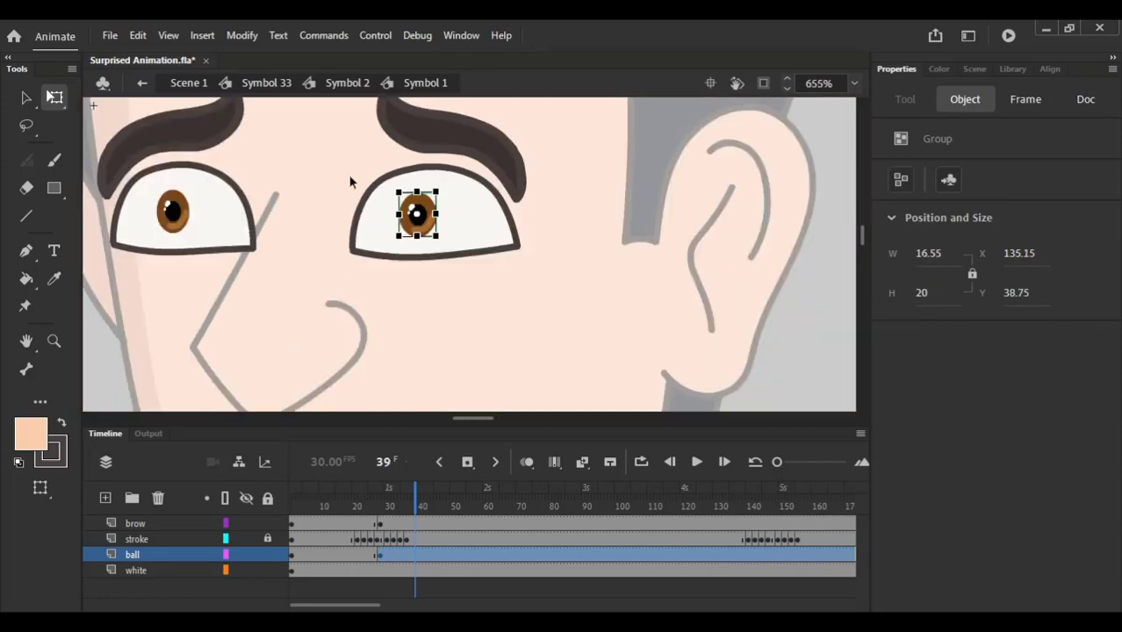
Step: Reduce the same eyeball slightly with Scale and Rotate, to about 16.35 × 19.85
left_click(297, 277)
left_click_drag(355, 328, 403, 395)
left_click(470, 296)
key("ctrl+alt+s")
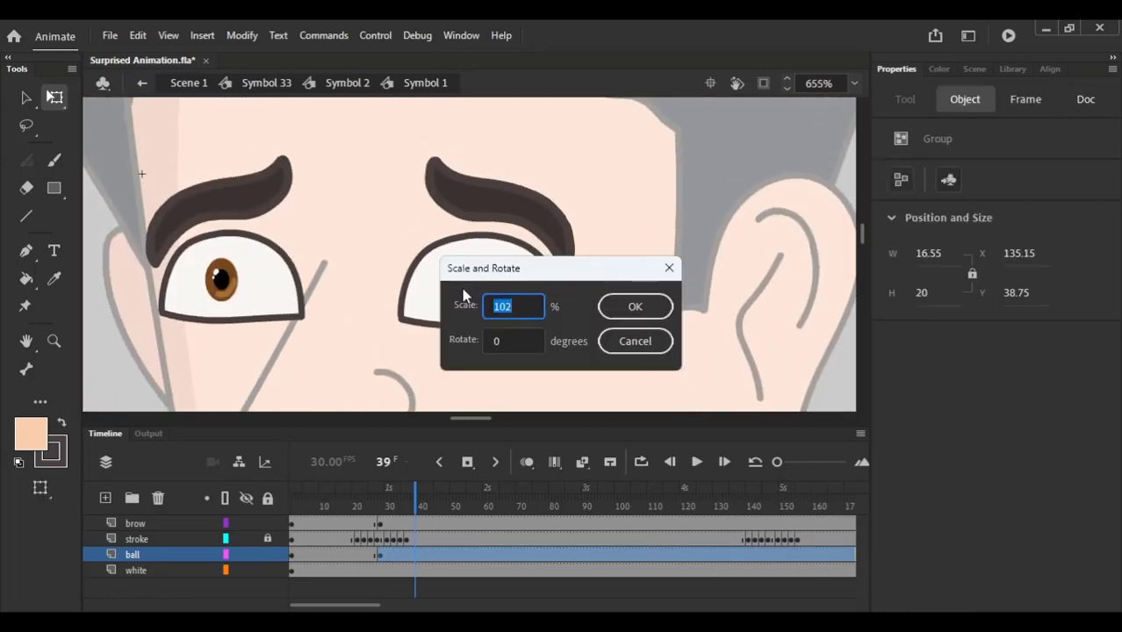
key("Return")
left_click(576, 301)
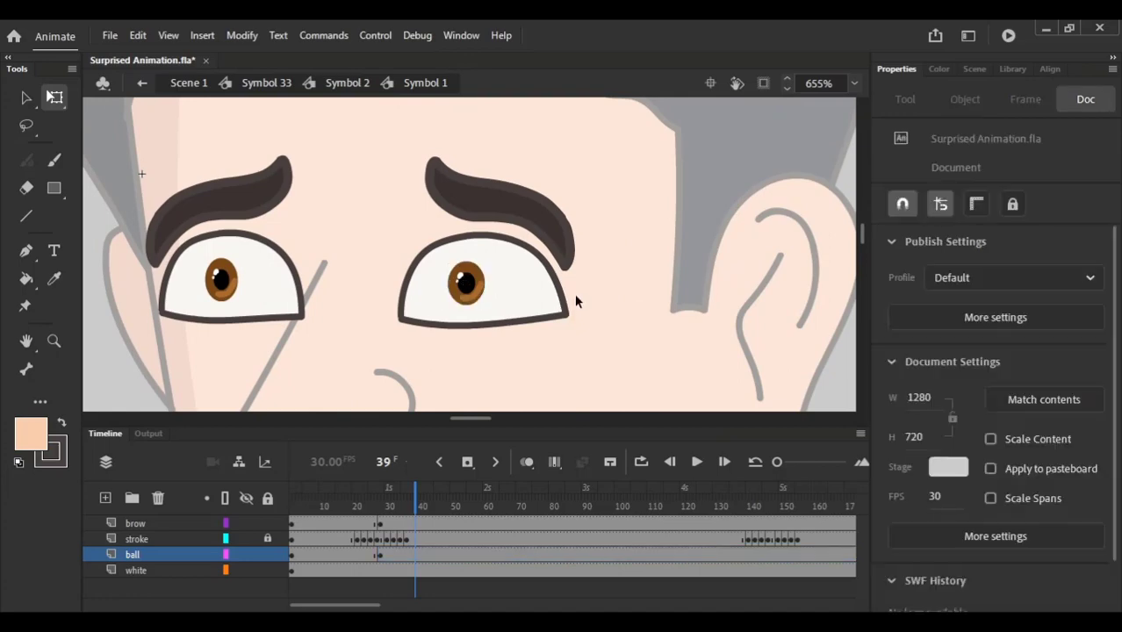
Step: Nudge the eyeballs slightly sideways within the eyes until both look in a matching direction
scroll(575, 300, "down", 2)
scroll(576, 301, "up", 3)
left_click(497, 290)
key("Left")
key("Left")
key("Left")
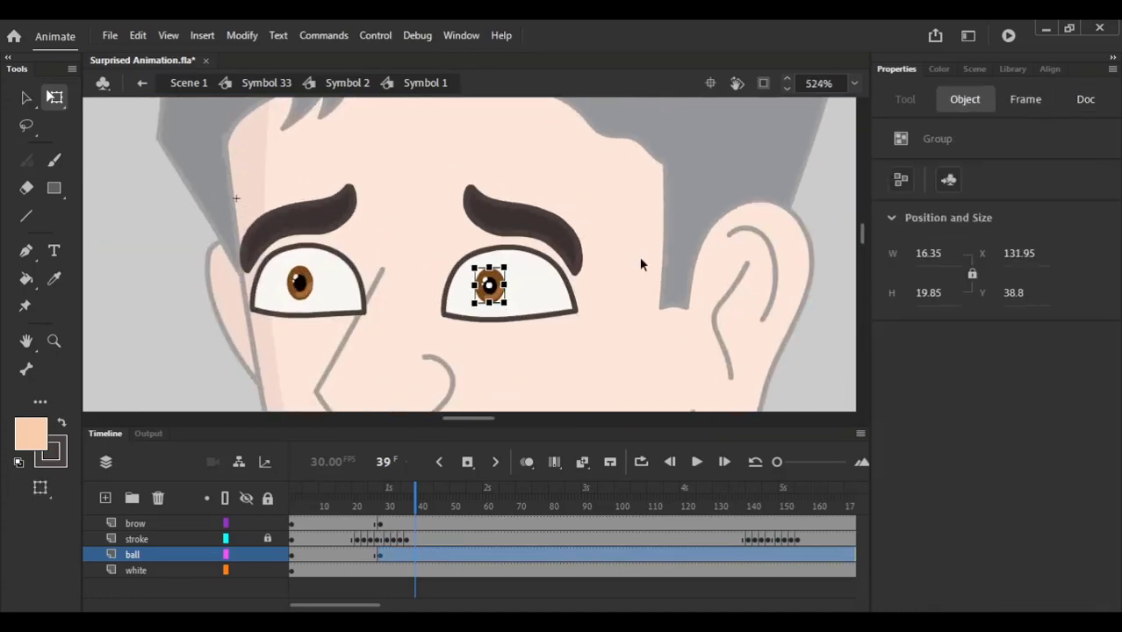
key("Right")
left_click(637, 234)
left_click(298, 282)
left_click(351, 211)
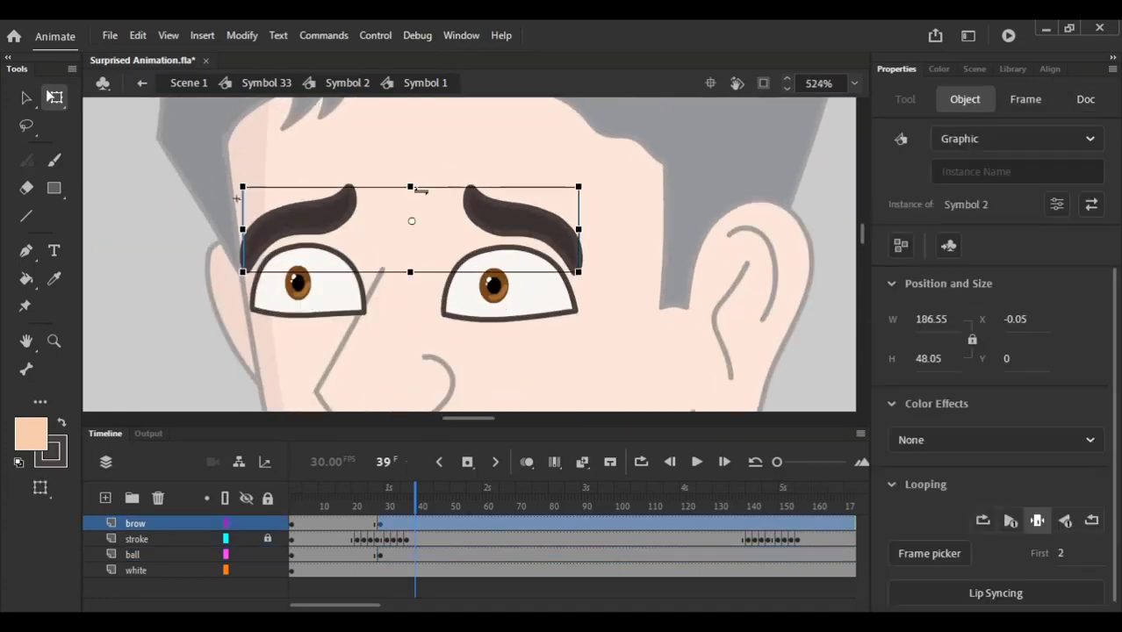
left_click(457, 144)
scroll(519, 288, "down", 3)
key("v")
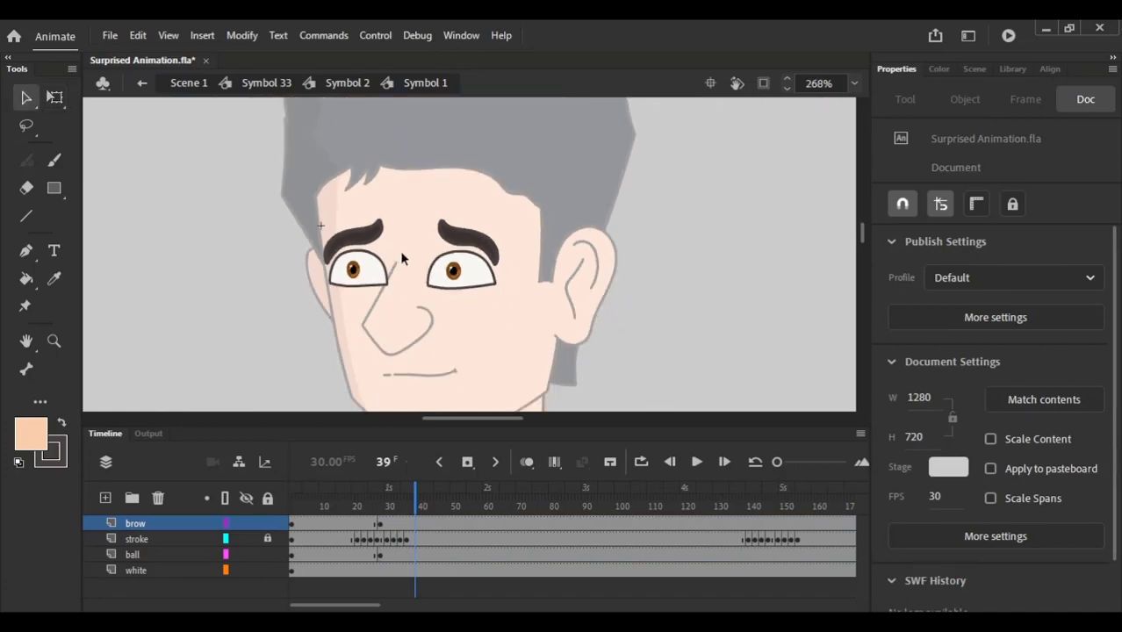
Step: Place the playhead at frame 28 via the eye symbol and return to editing the head symbol
left_click(345, 81)
key("Escape")
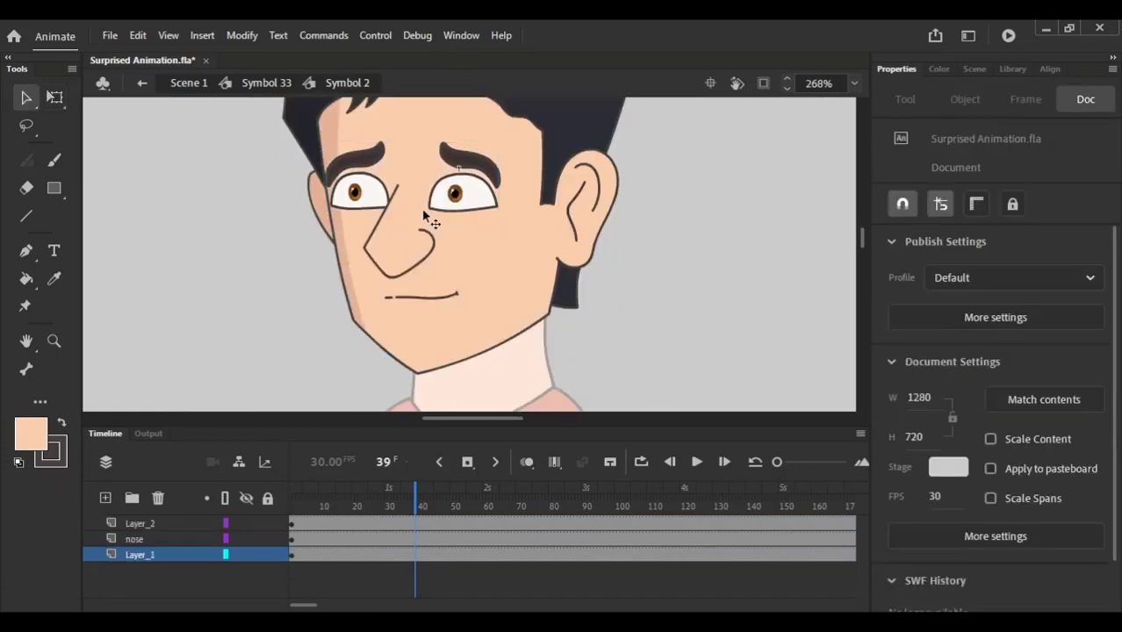
scroll(458, 209, "up", 2)
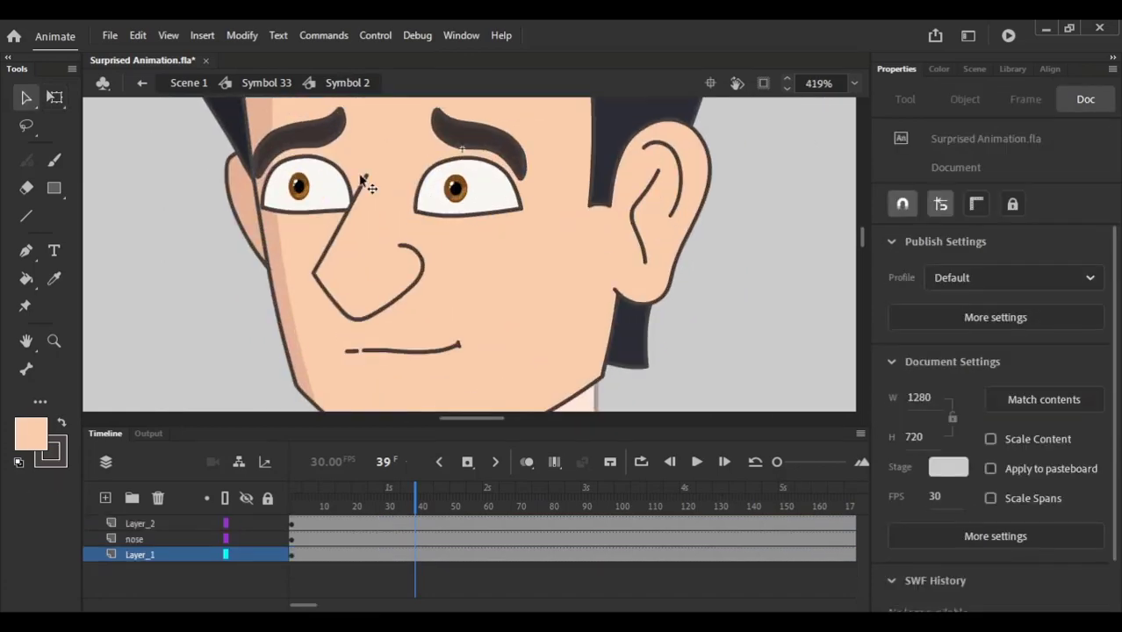
left_click_drag(427, 211, 448, 243)
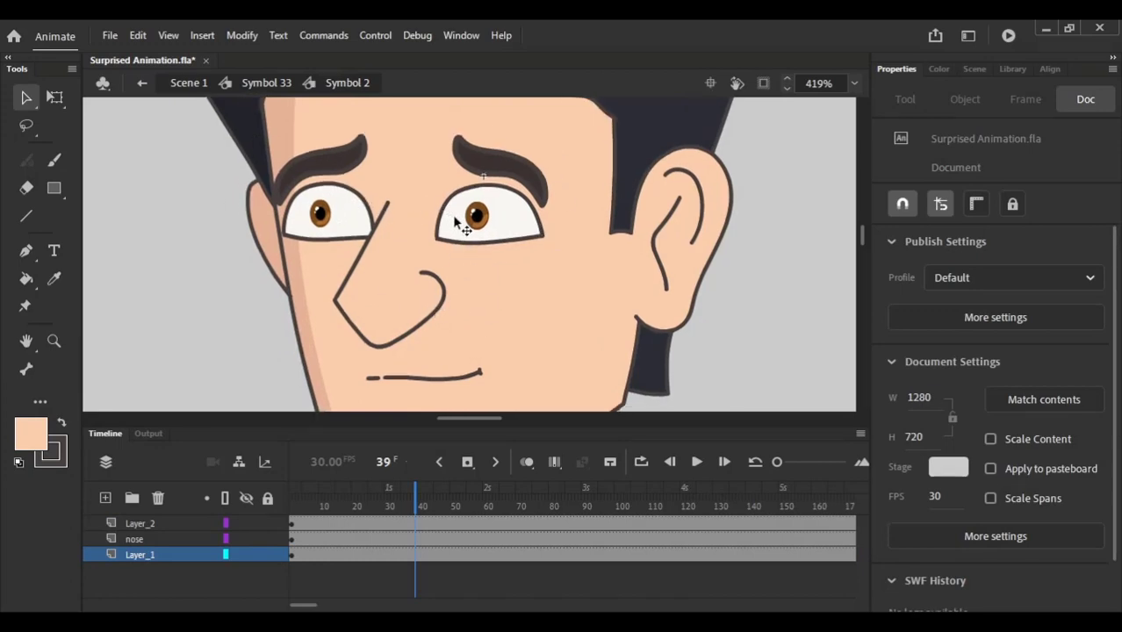
double_click(474, 224)
left_click(380, 498)
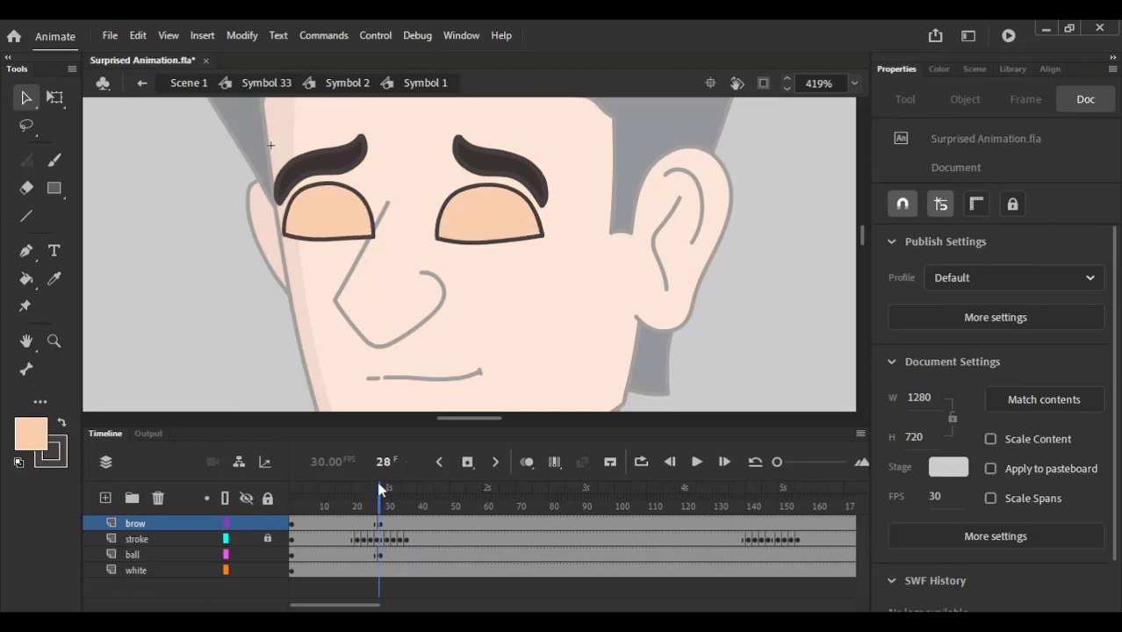
double_click(403, 184)
Step: Rename the layer holding the mouth symbol as lip
left_click(402, 379)
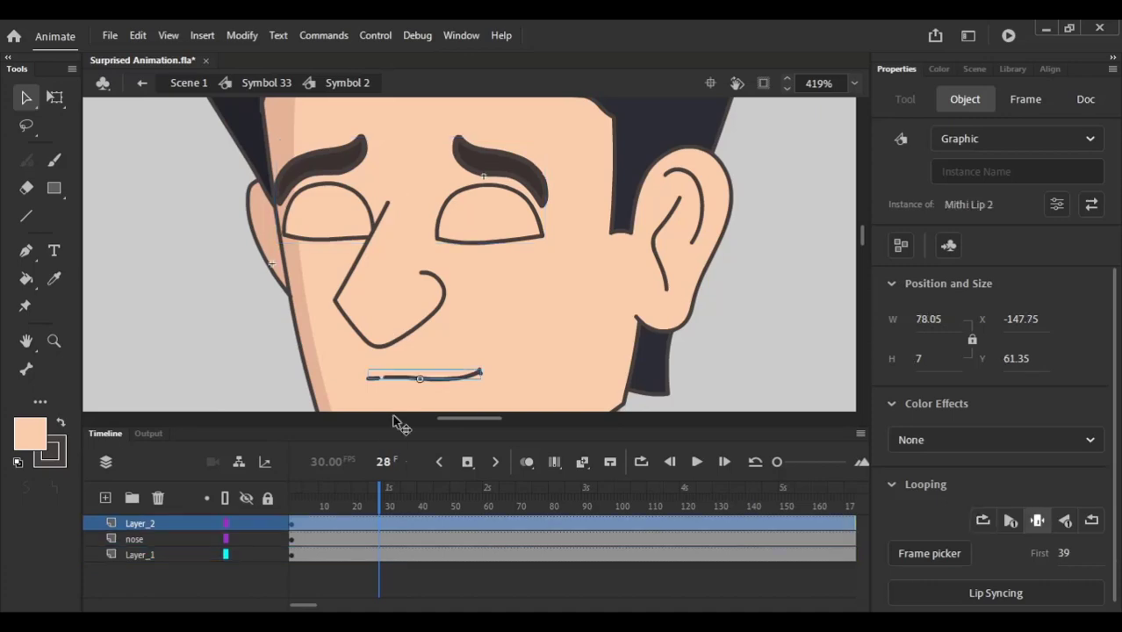
scroll(508, 271, "down", 3)
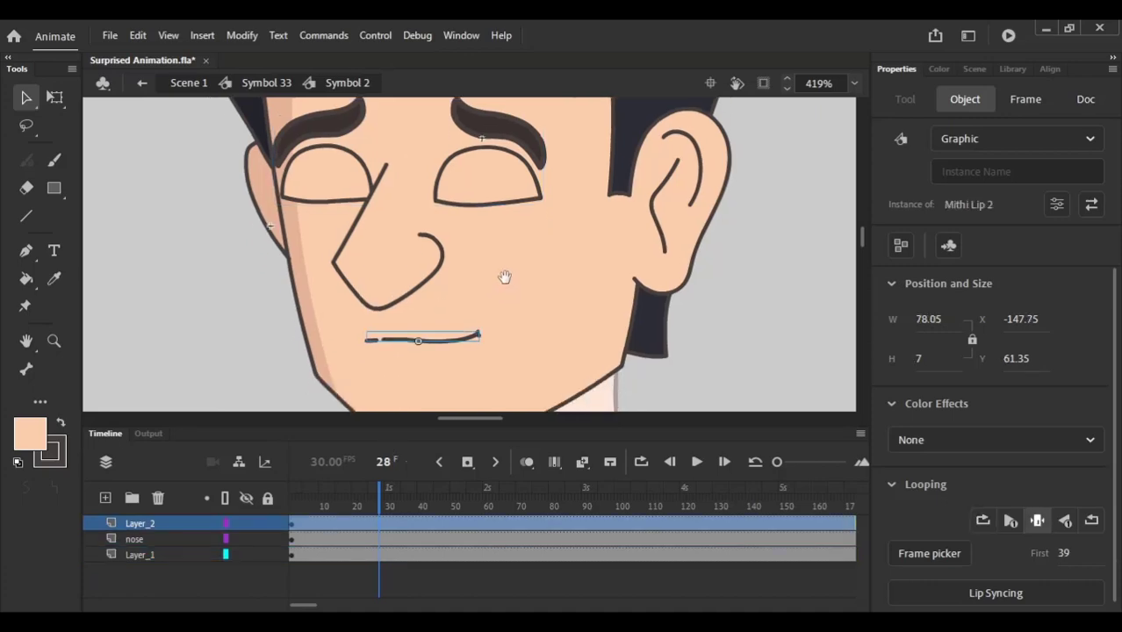
left_click(154, 524)
double_click(154, 524)
type("lo")
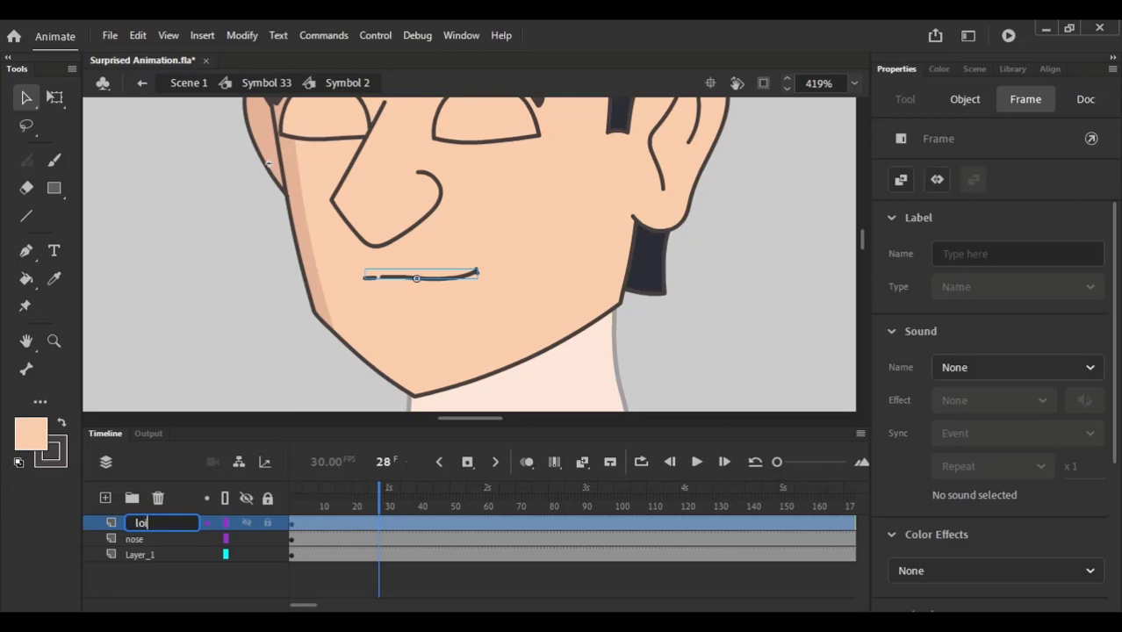
type("p")
key("Return")
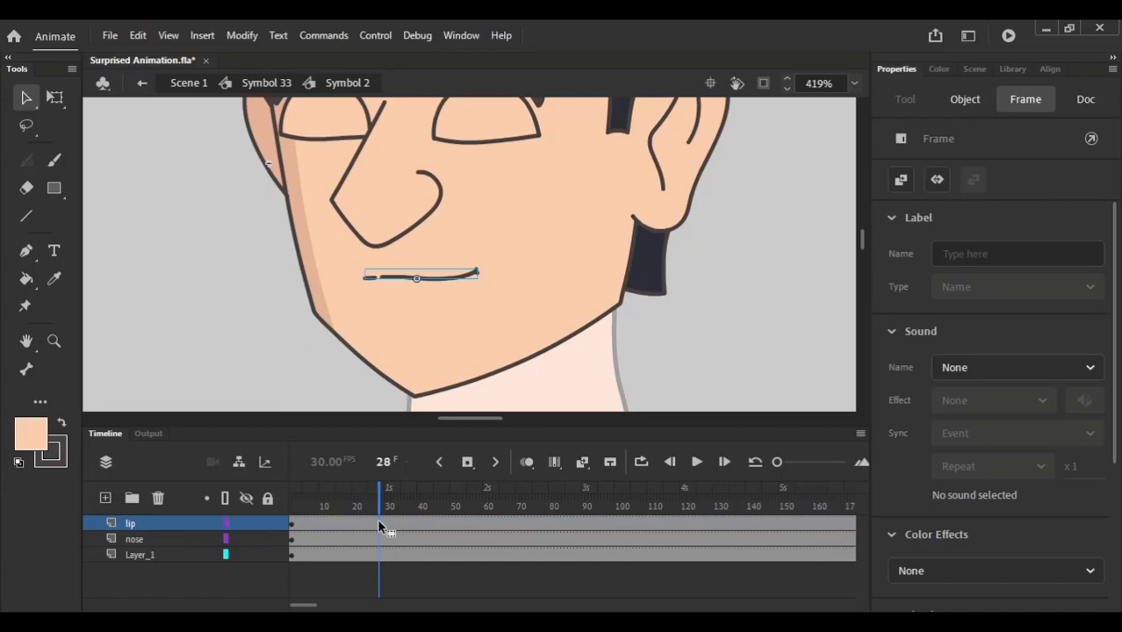
Step: Insert a keyframe at frame 28 on the lip layer and set the mouth's first looping frame to 37
key("F6")
left_click(434, 279)
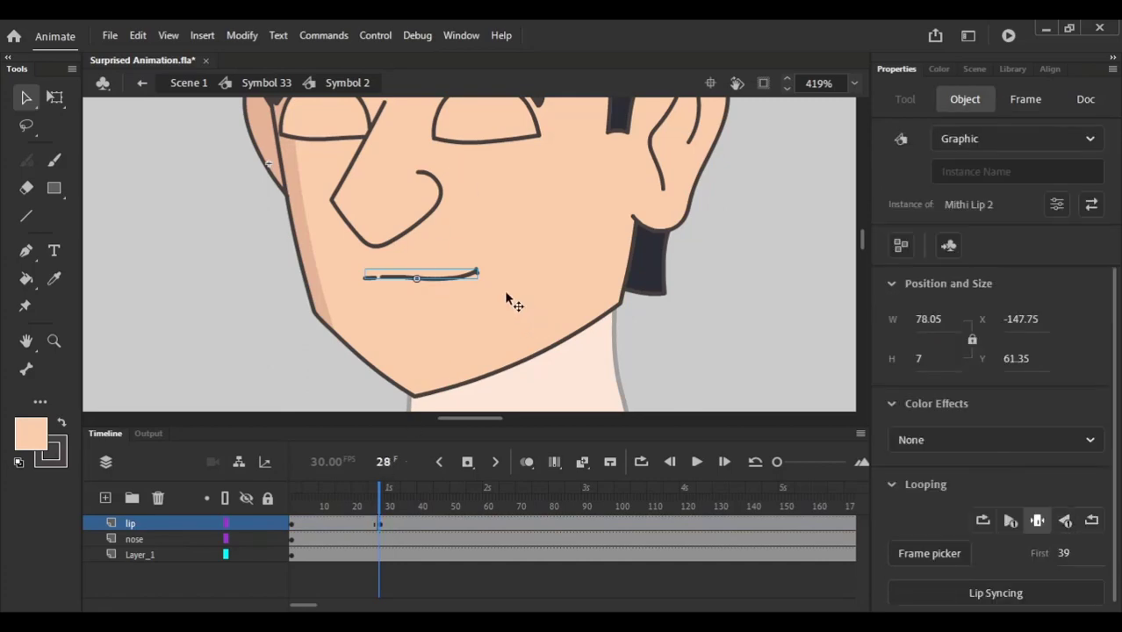
left_click(1062, 554)
type("37")
key("Return")
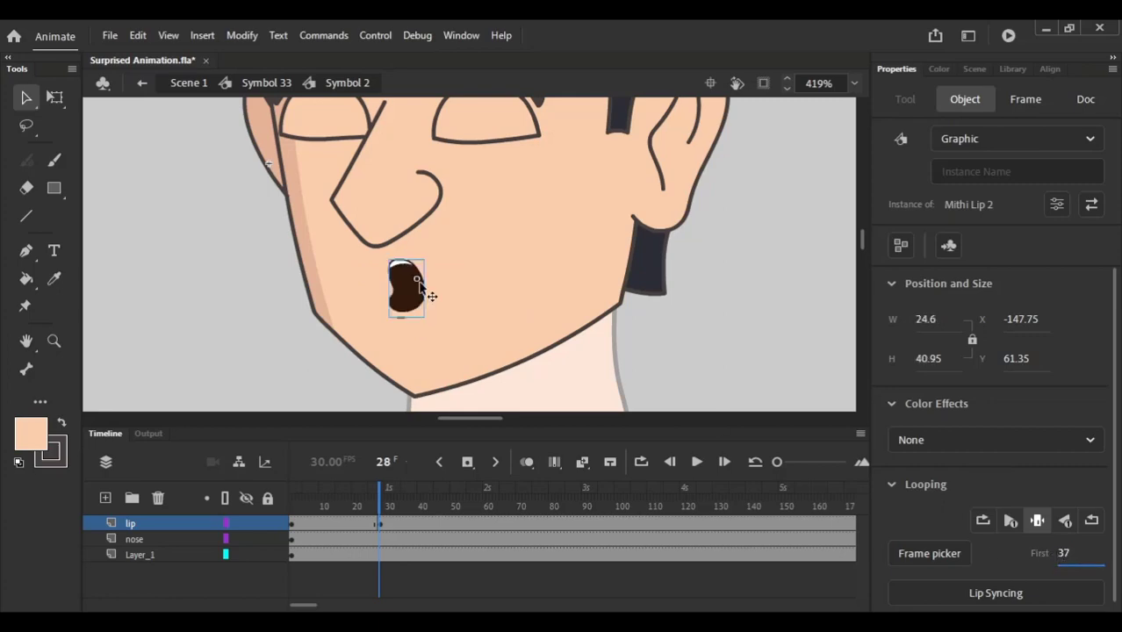
left_click(357, 344)
scroll(425, 317, "down", 2)
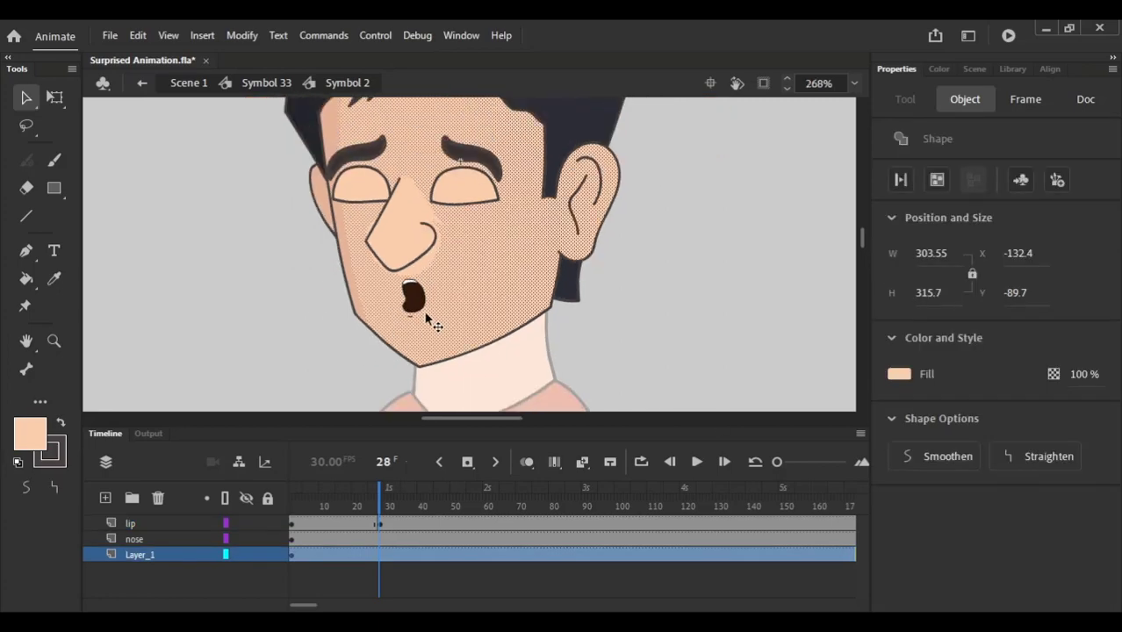
left_click(329, 335)
scroll(419, 334, "down", 2)
scroll(416, 312, "up", 1)
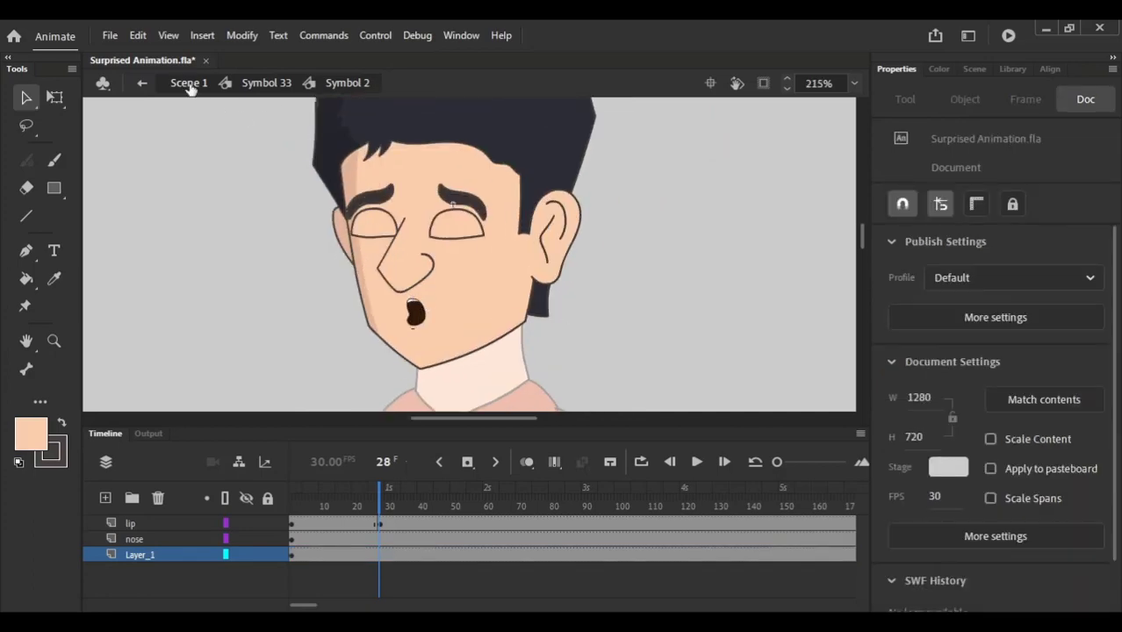
Step: Reopen the character symbol from Scene 1 and play the reaction from frame 13 in close-up
left_click(187, 83)
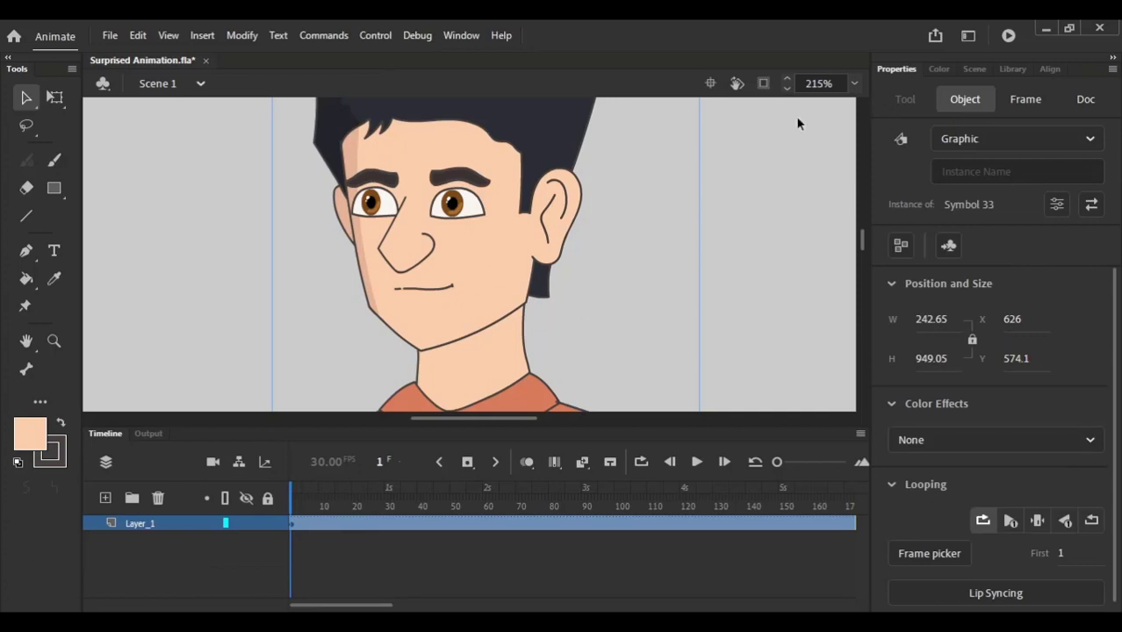
double_click(334, 236)
left_click(328, 509)
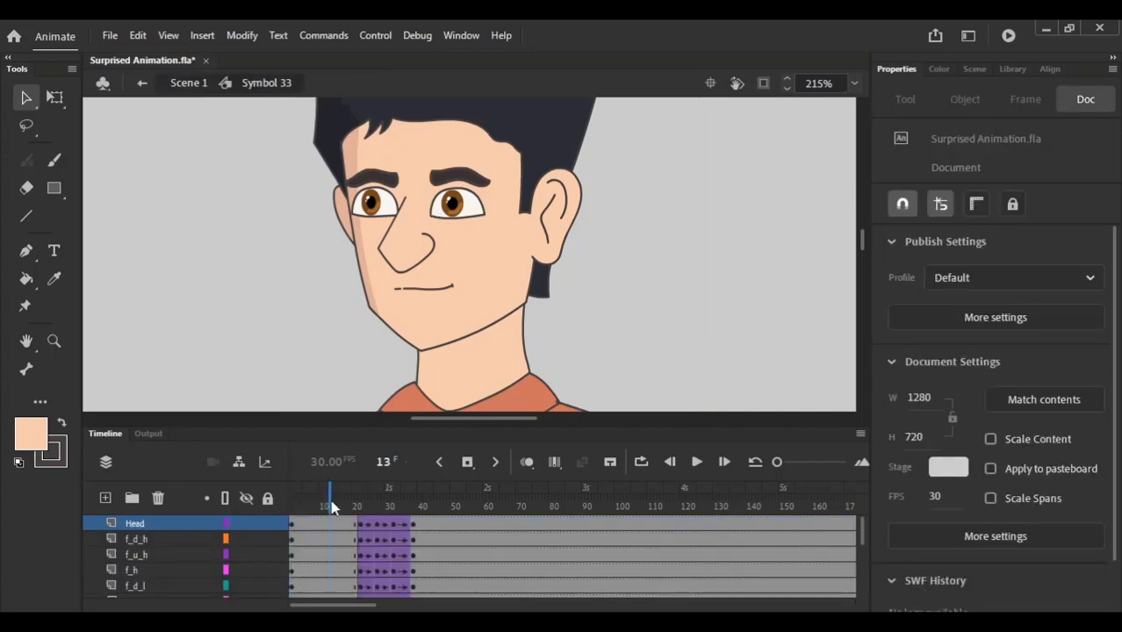
key("Return")
key("Return")
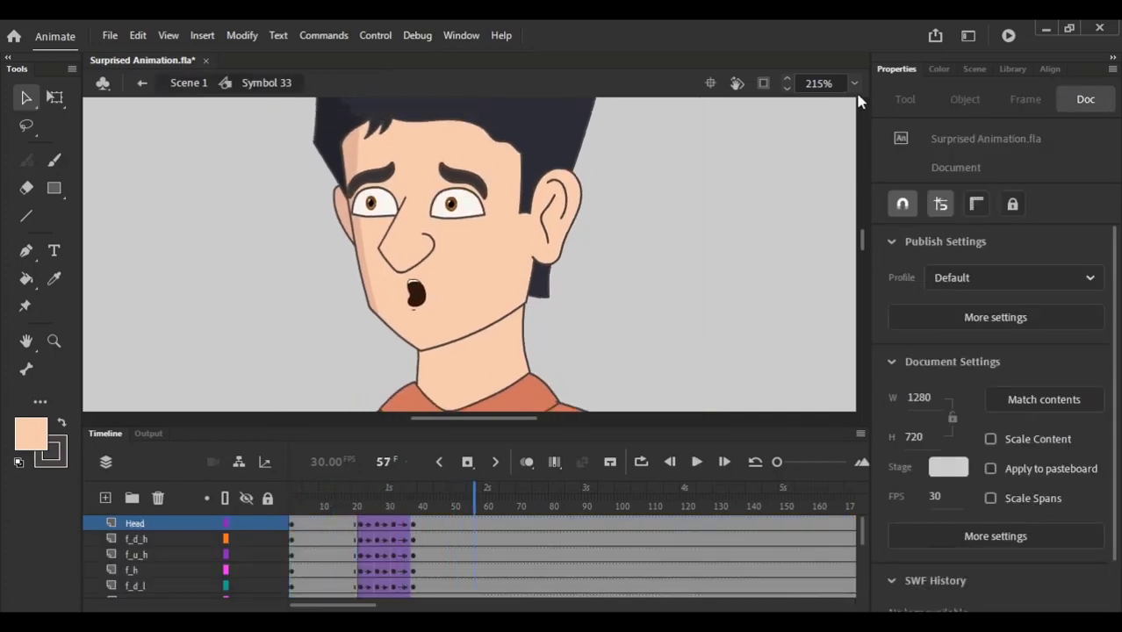
Step: Fit the whole stage in view and replay the reaction inside the character symbol
left_click(854, 83)
left_click(867, 100)
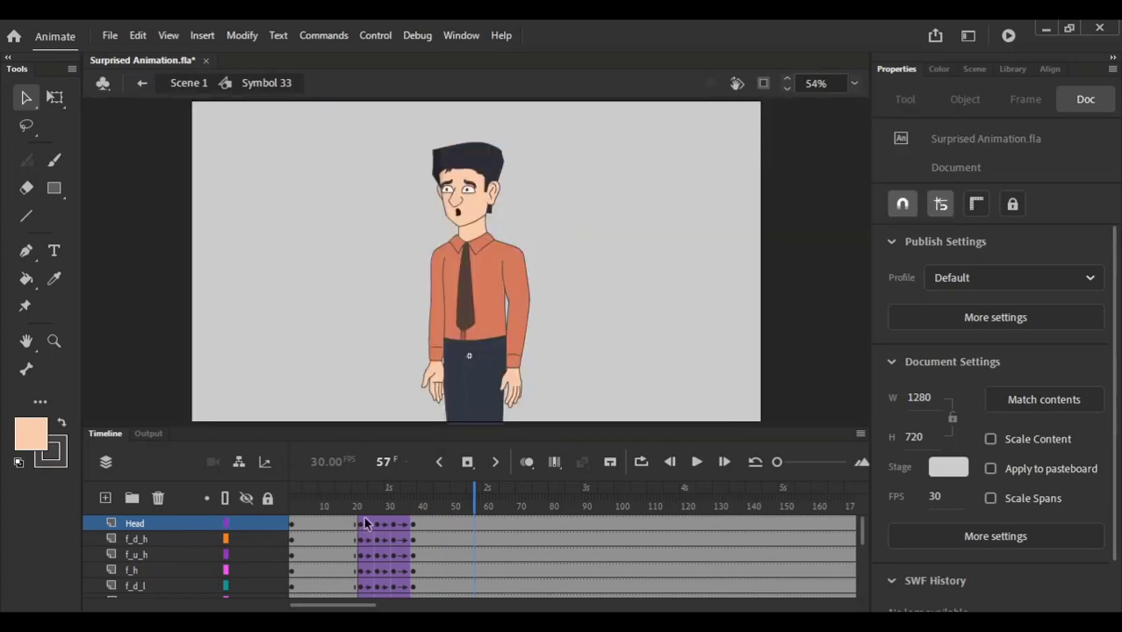
left_click(344, 504)
key("Return")
key("Return")
Step: Enlarge the character in Scene 1 to about 334 × 1306.5 and place him near the stage centre, cropped at the waist
left_click(178, 84)
left_click_drag(509, 293, 497, 302)
key("q")
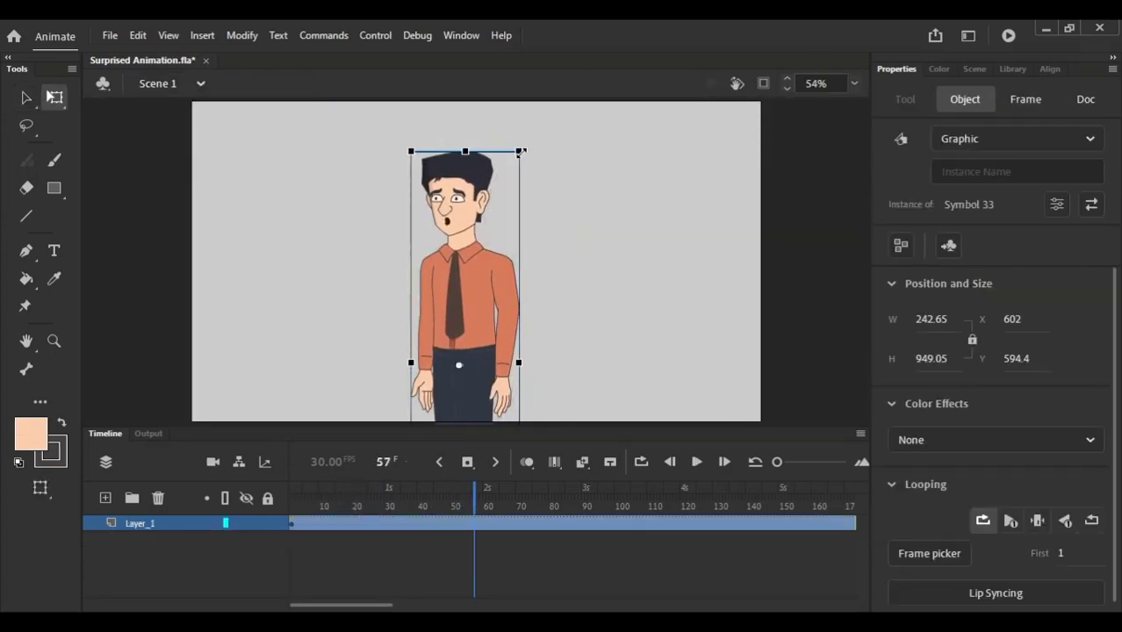
left_click_drag(523, 151, 586, 102)
left_click_drag(479, 299, 478, 362)
left_click_drag(533, 169, 590, 116)
left_click_drag(505, 289, 504, 317)
left_click_drag(541, 165, 586, 113)
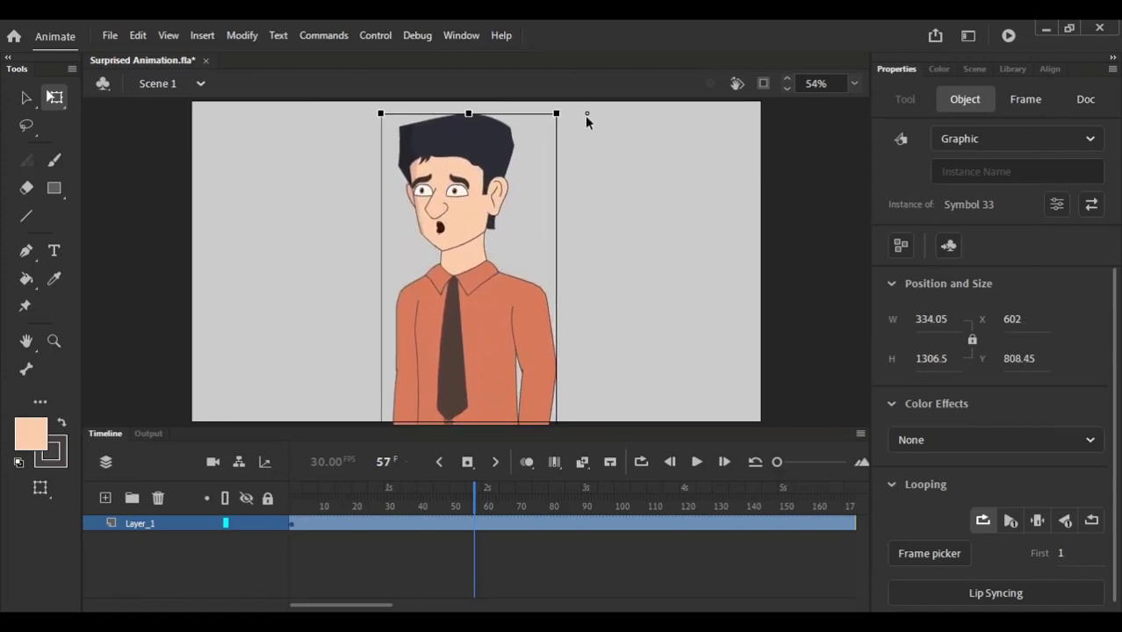
left_click_drag(488, 296, 497, 326)
left_click(788, 170)
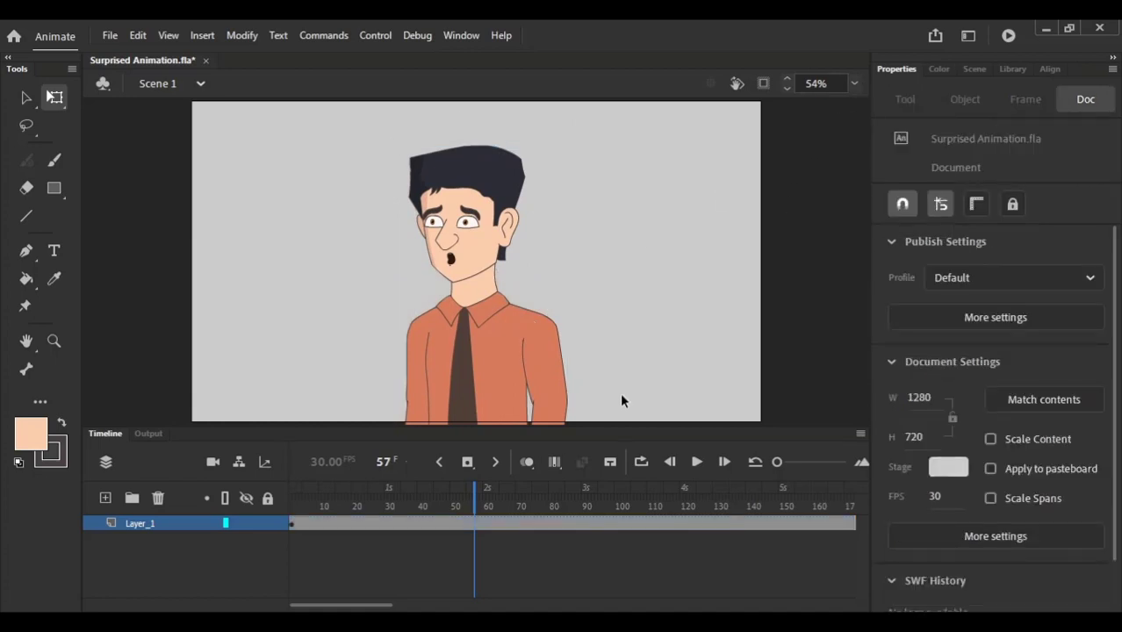
Step: Clip the content outside the stage and shift the character slightly sideways toward the stage centre
left_click(763, 84)
left_click_drag(488, 330, 493, 330)
left_click(608, 246)
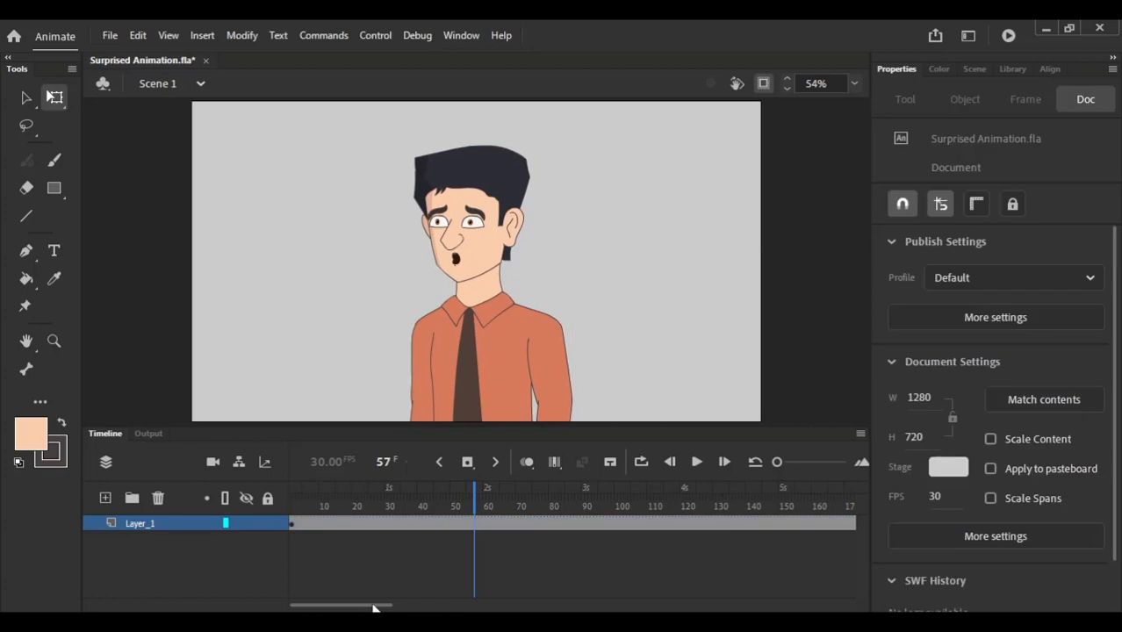
Step: Play the scene from its first frame with all the panels hidden
left_click_drag(378, 507, 122, 396)
key("F4")
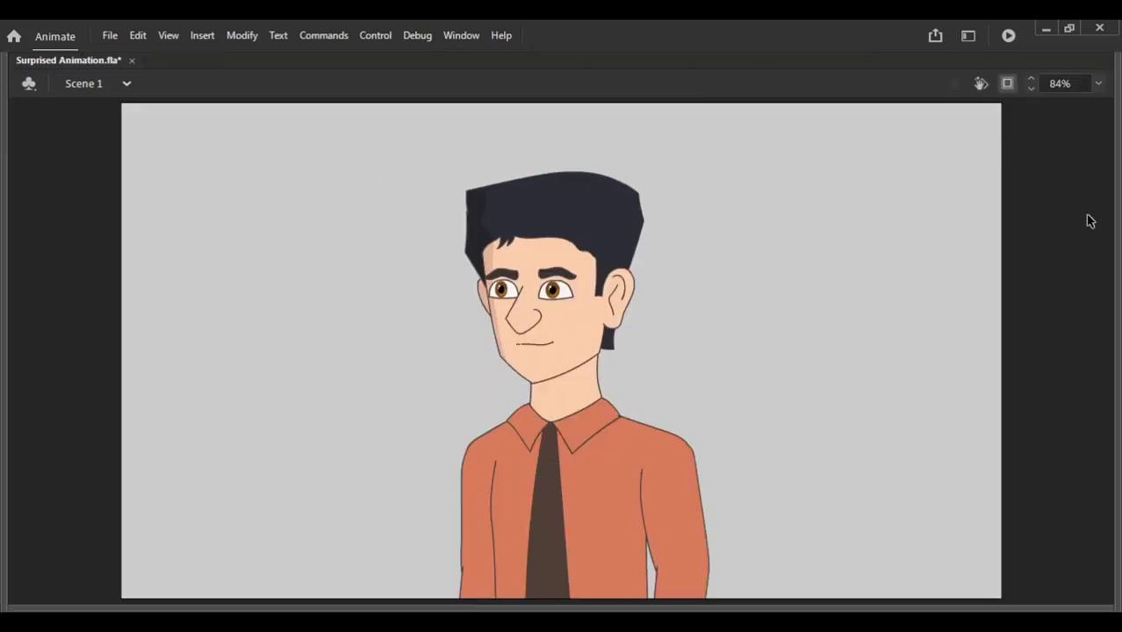
key("Return")
key("F4")
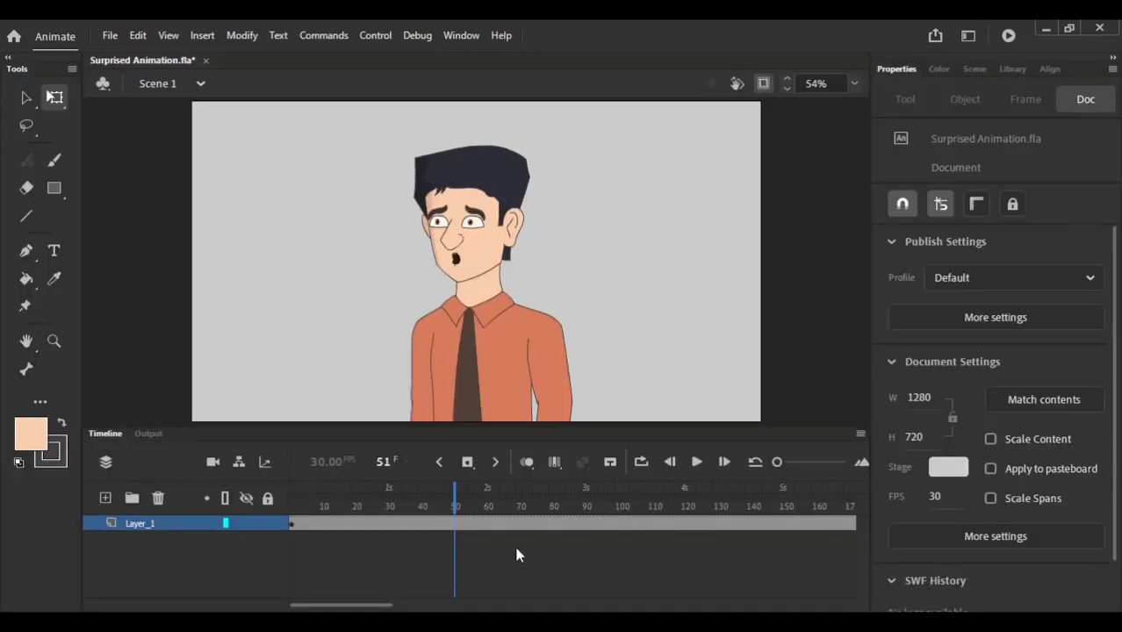
Step: Loop playback from frame 1 to about frame 100 and watch the reaction with the panels hidden
left_click(639, 460)
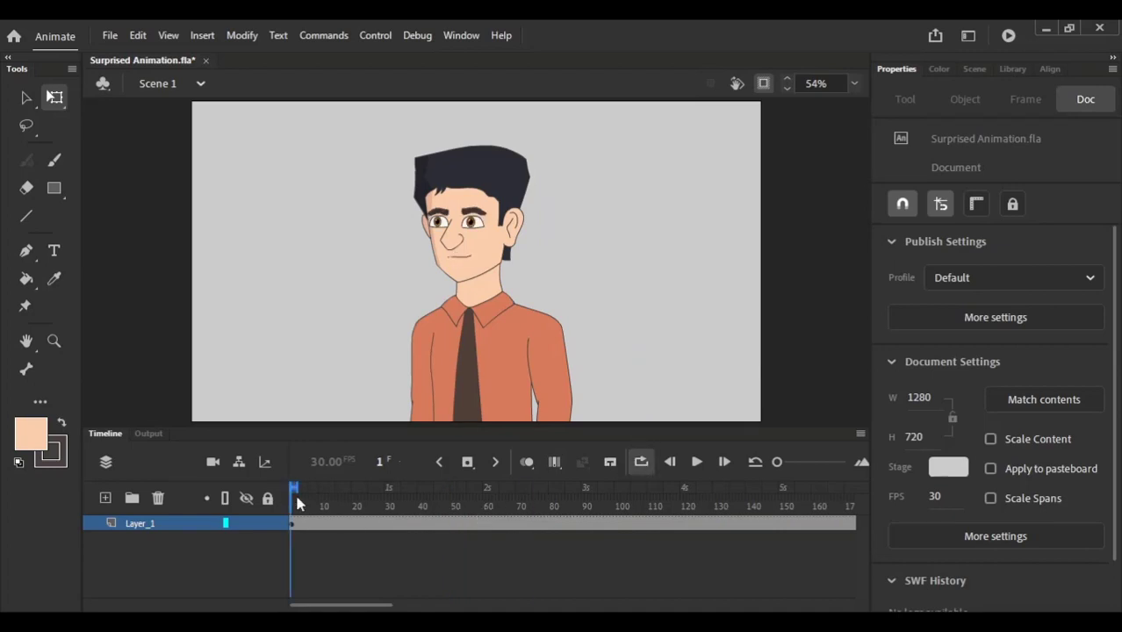
left_click_drag(296, 503, 609, 488)
key("Return")
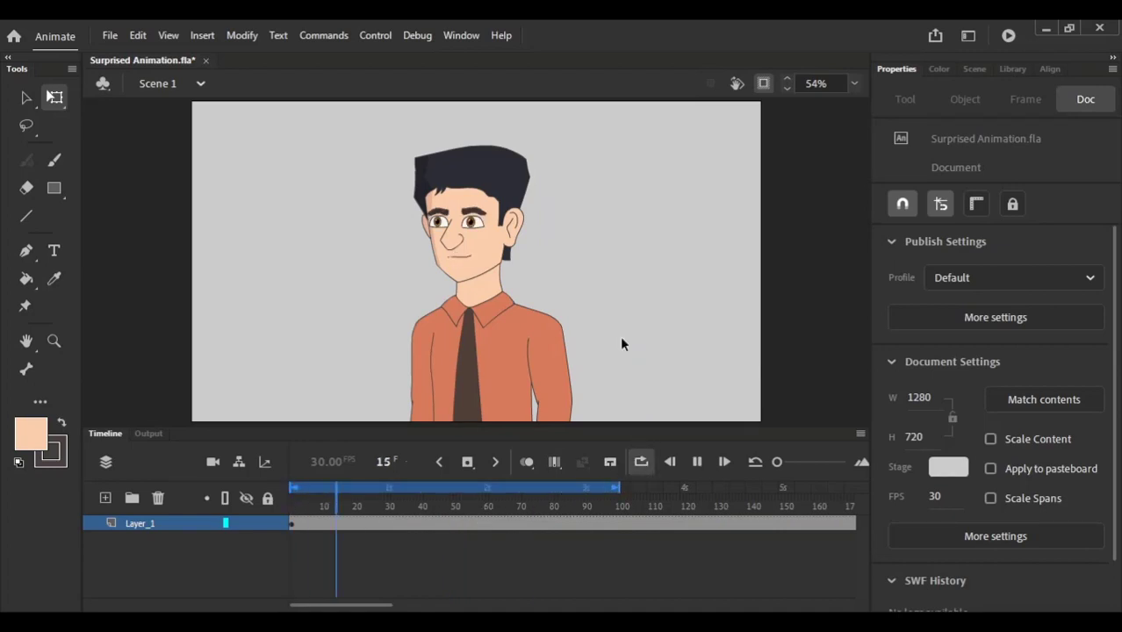
key("F4")
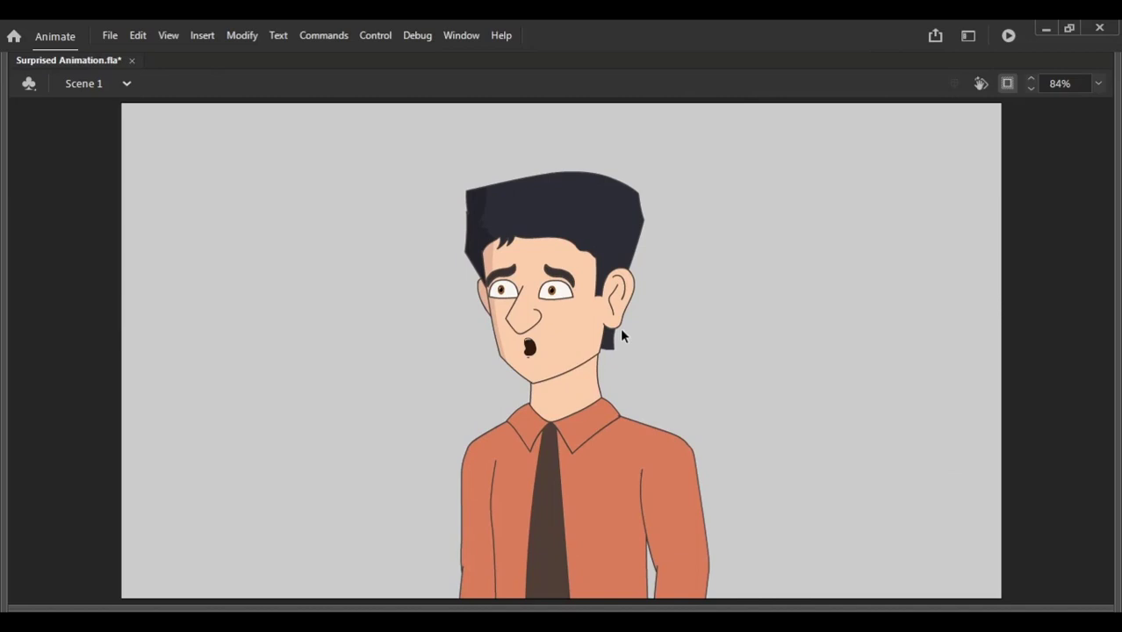